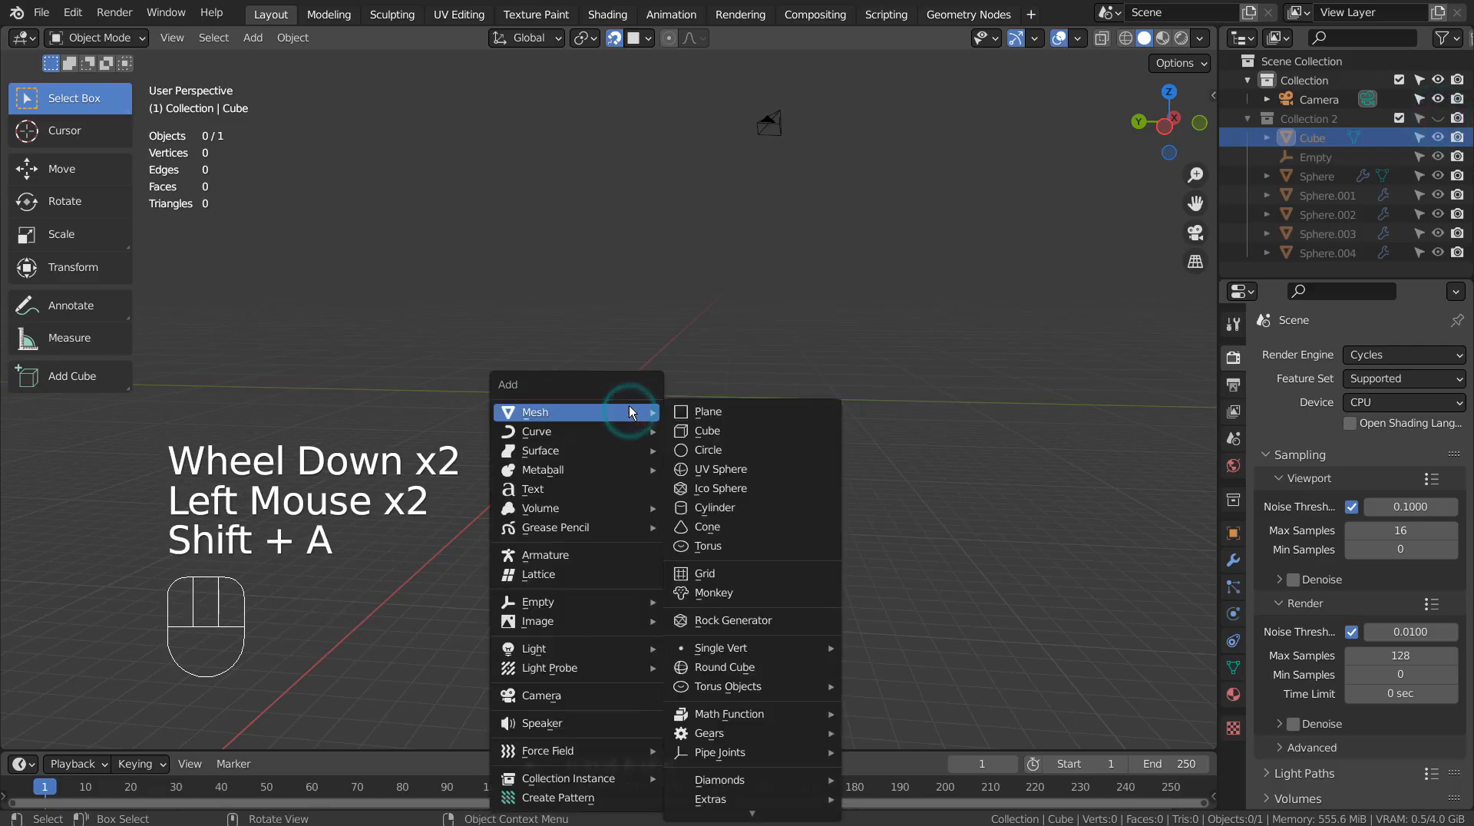
- Add a cube and scale it up very large to serve as a backdrop
{"action": "left_click", "coordinate": [710, 431]}
{"action": "key", "text": "s"}
{"action": "left_click", "coordinate": [224, 90]}
{"action": "mouse_move", "coordinate": [381, 372]}
{"action": "middle_mouse_down"}
{"action": "mouse_move", "coordinate": [310, 379]}
{"action": "mouse_move", "coordinate": [576, 368]}
{"action": "middle_mouse_up"}
{"action": "scroll", "coordinate": [321, 388], "scroll_direction": "down", "scroll_amount": 3}
- Delete the cube's top, front and right faces, leaving a floor and two walls
{"action": "key", "text": "Tab"}
{"action": "key", "text": "3"}
{"action": "left_click", "coordinate": [588, 354], "text": "shift"}
{"action": "left_click", "coordinate": [587, 398], "text": "shift"}
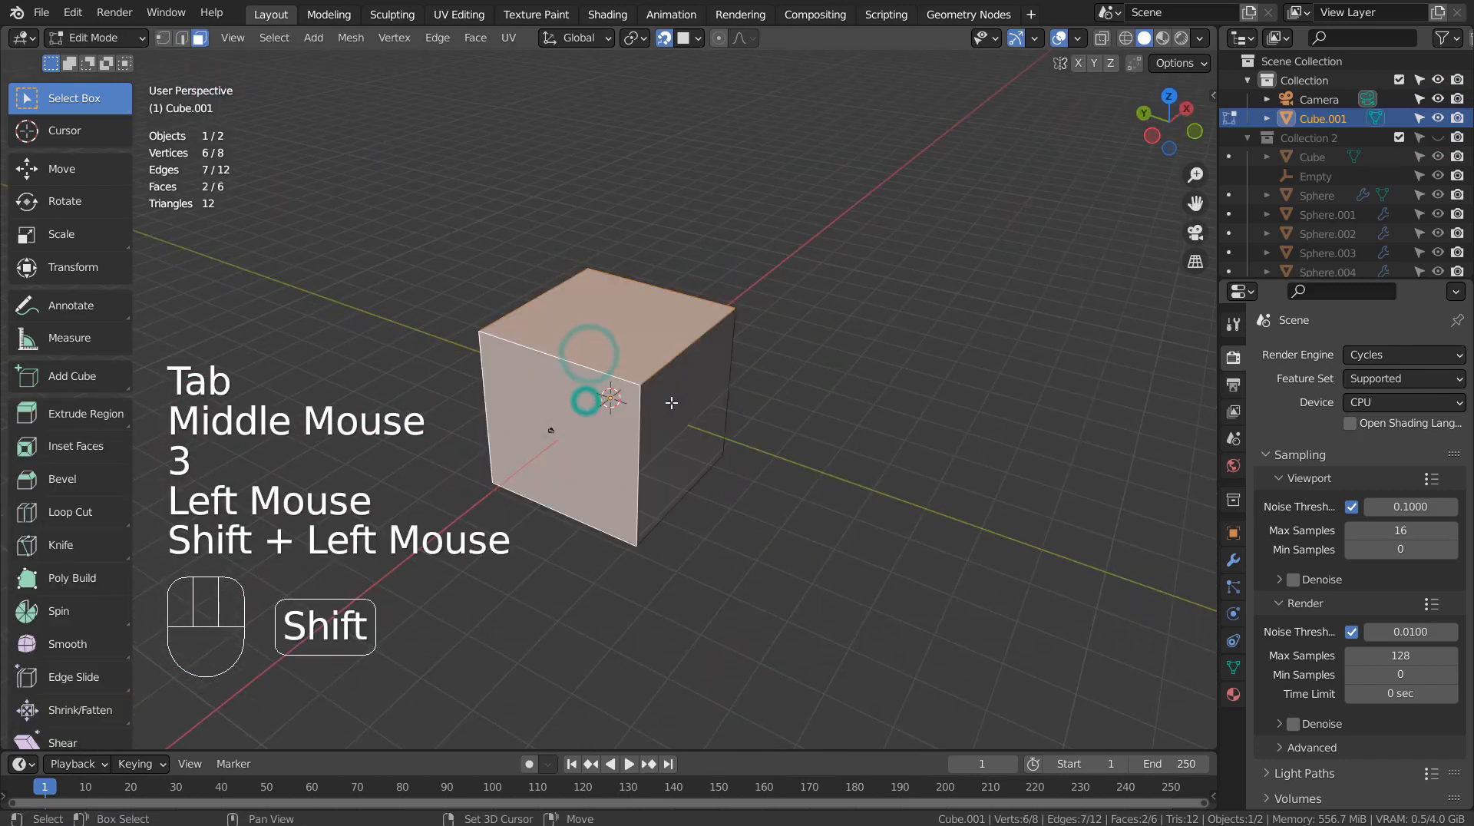
{"action": "left_click", "coordinate": [672, 403], "text": "shift"}
{"action": "key", "text": "x"}
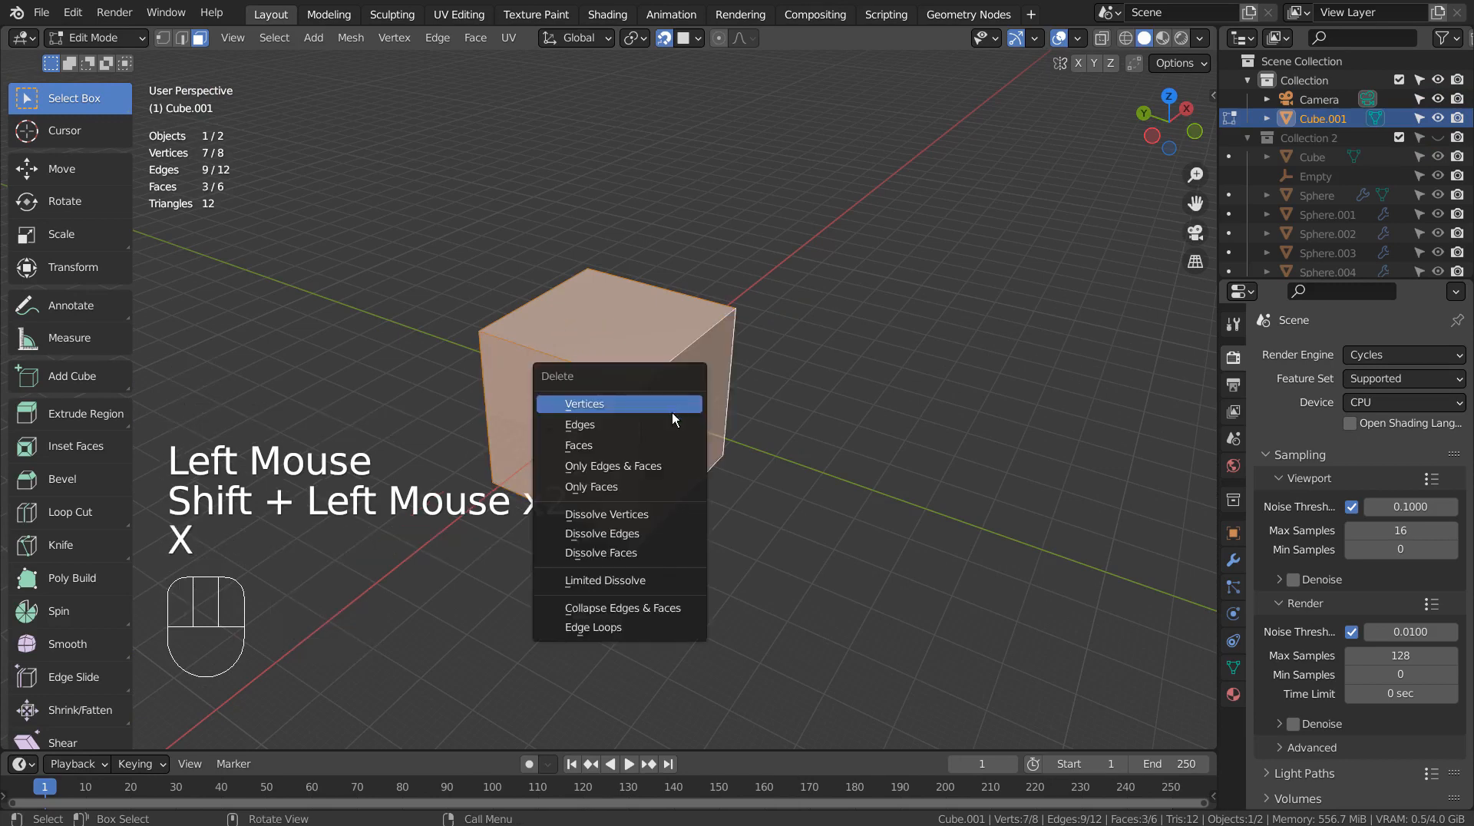
{"action": "left_click", "coordinate": [663, 444]}
{"action": "scroll", "coordinate": [653, 452], "scroll_direction": "up", "scroll_amount": 3}
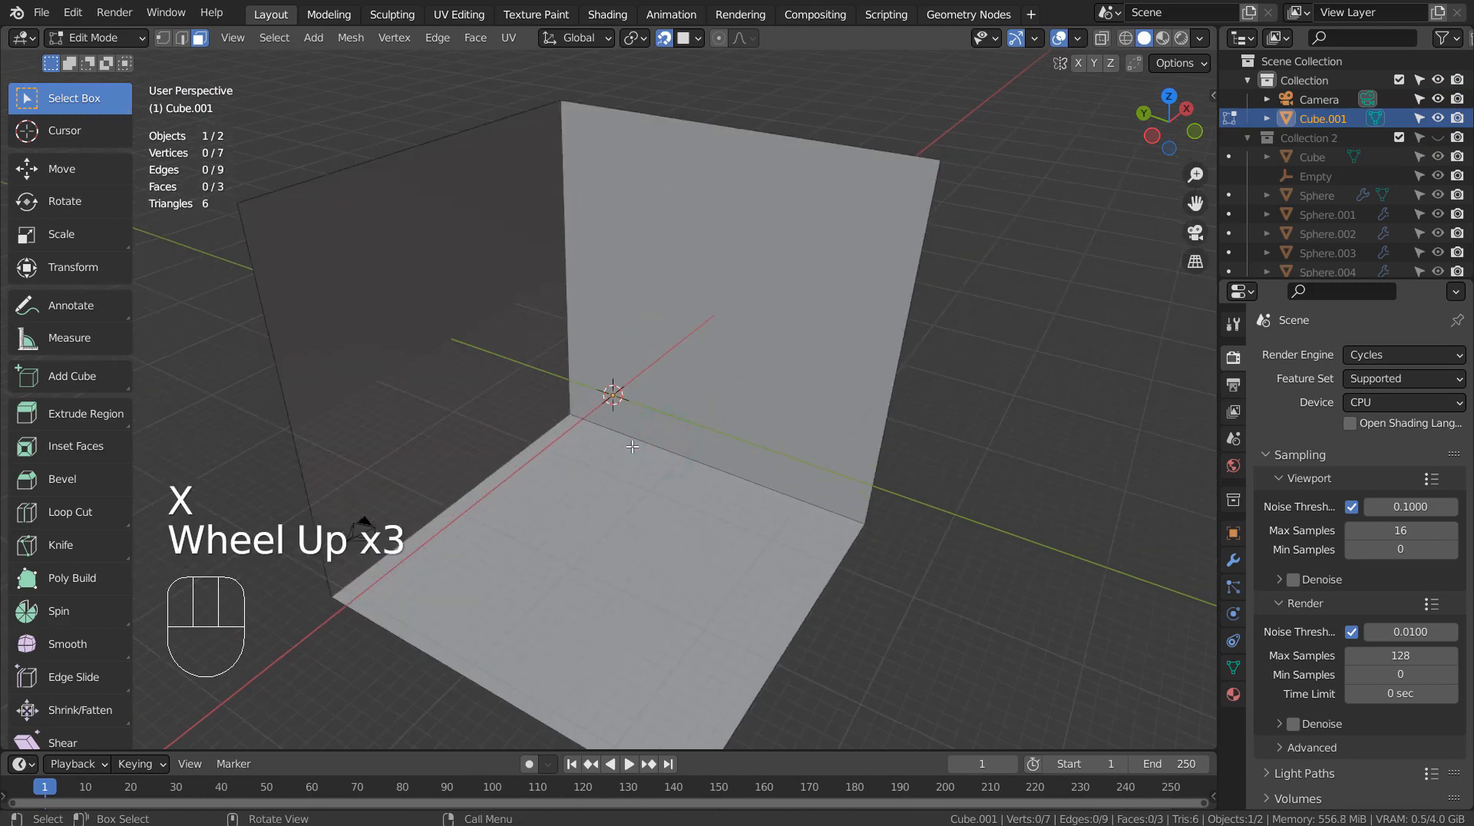
{"action": "key", "text": "2"}
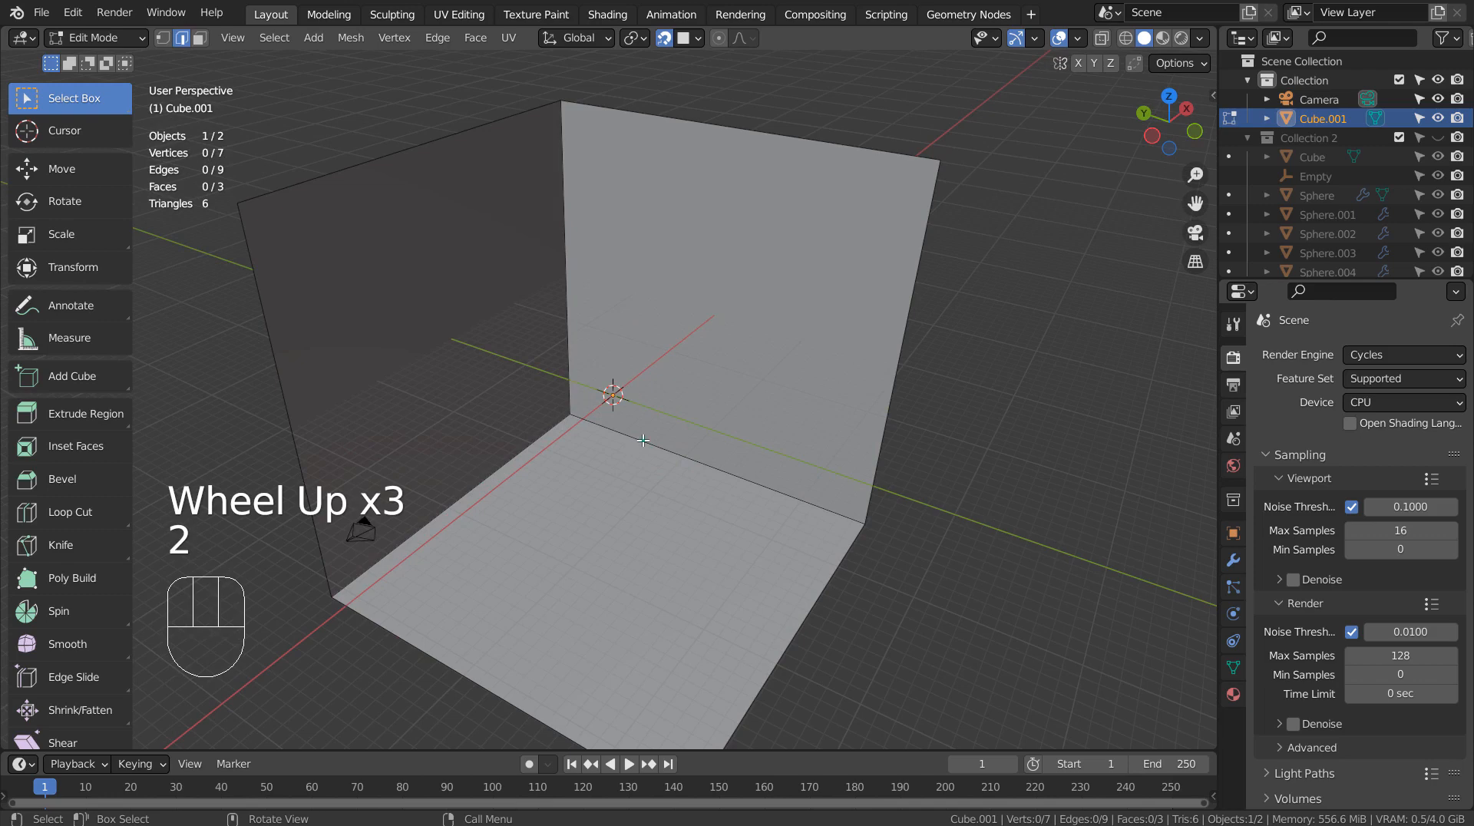
- Bevel the backdrop's three inner corner edges into smooth 10-segment curves
{"action": "left_click", "coordinate": [642, 439]}
{"action": "left_click", "coordinate": [541, 429], "text": "shift"}
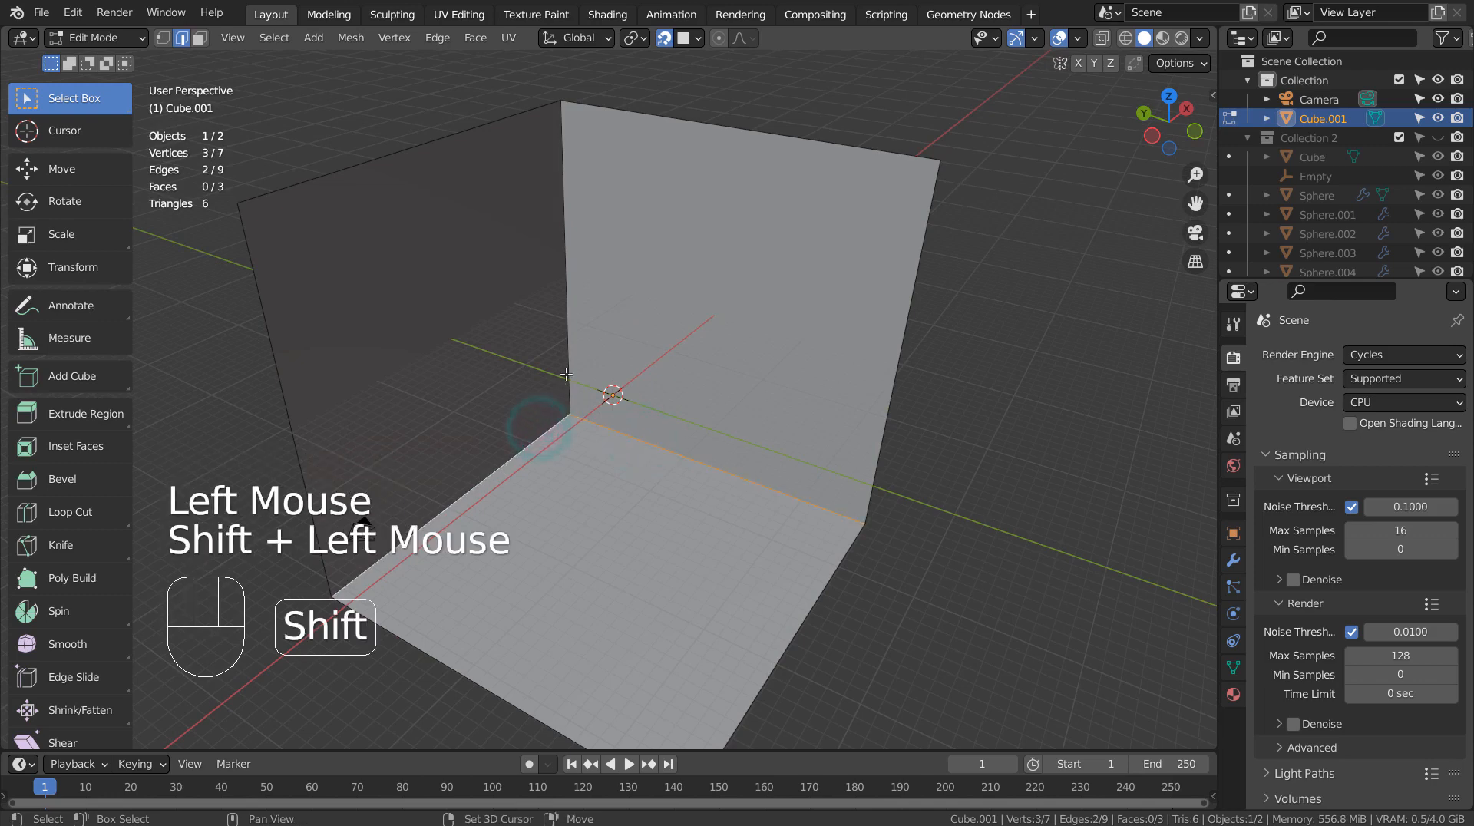
{"action": "left_click", "coordinate": [566, 372], "text": "shift"}
{"action": "key", "text": "ctrl+b"}
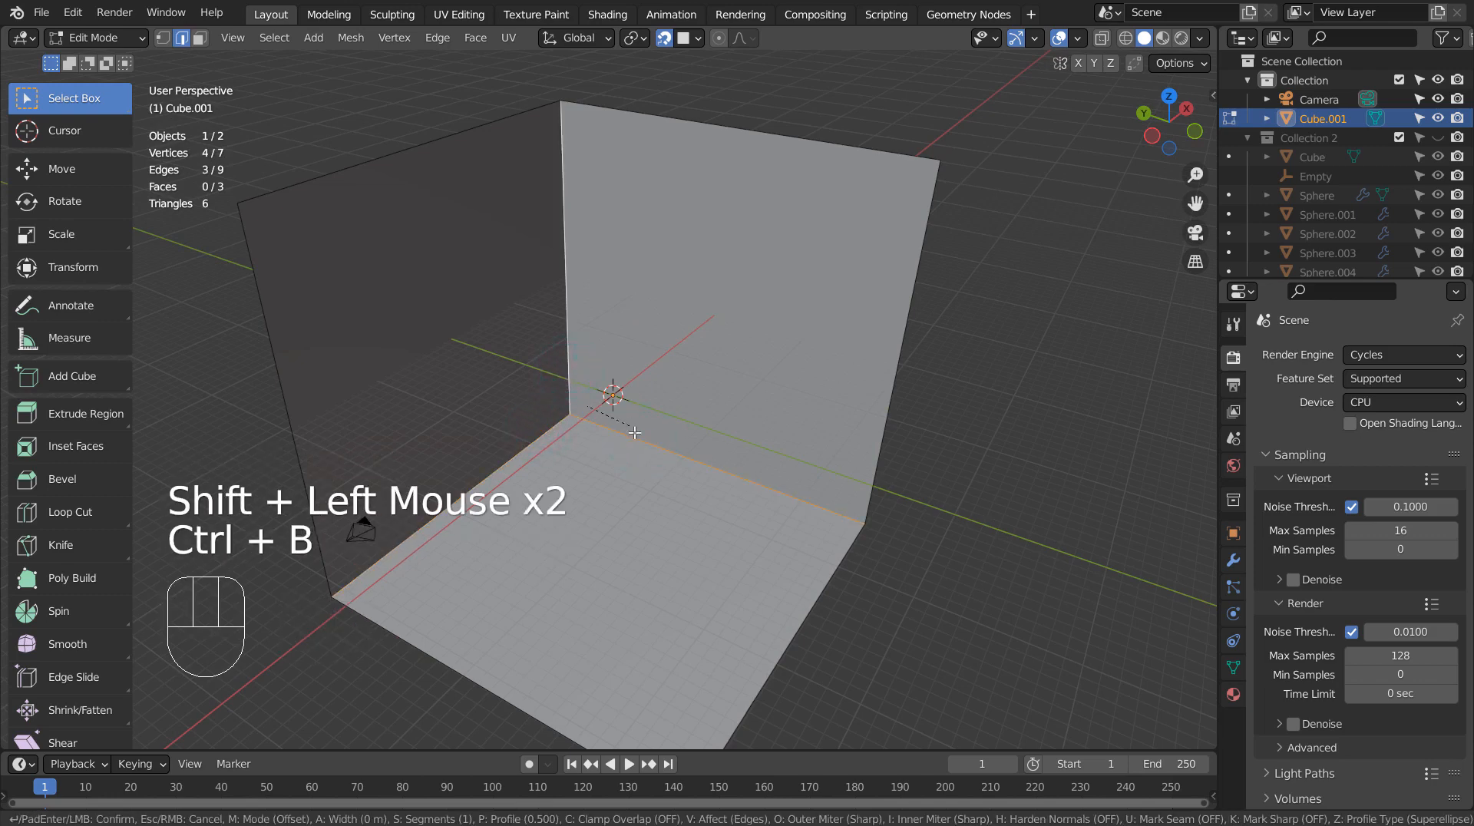
{"action": "scroll", "coordinate": [691, 471], "scroll_direction": "up", "scroll_amount": 9}
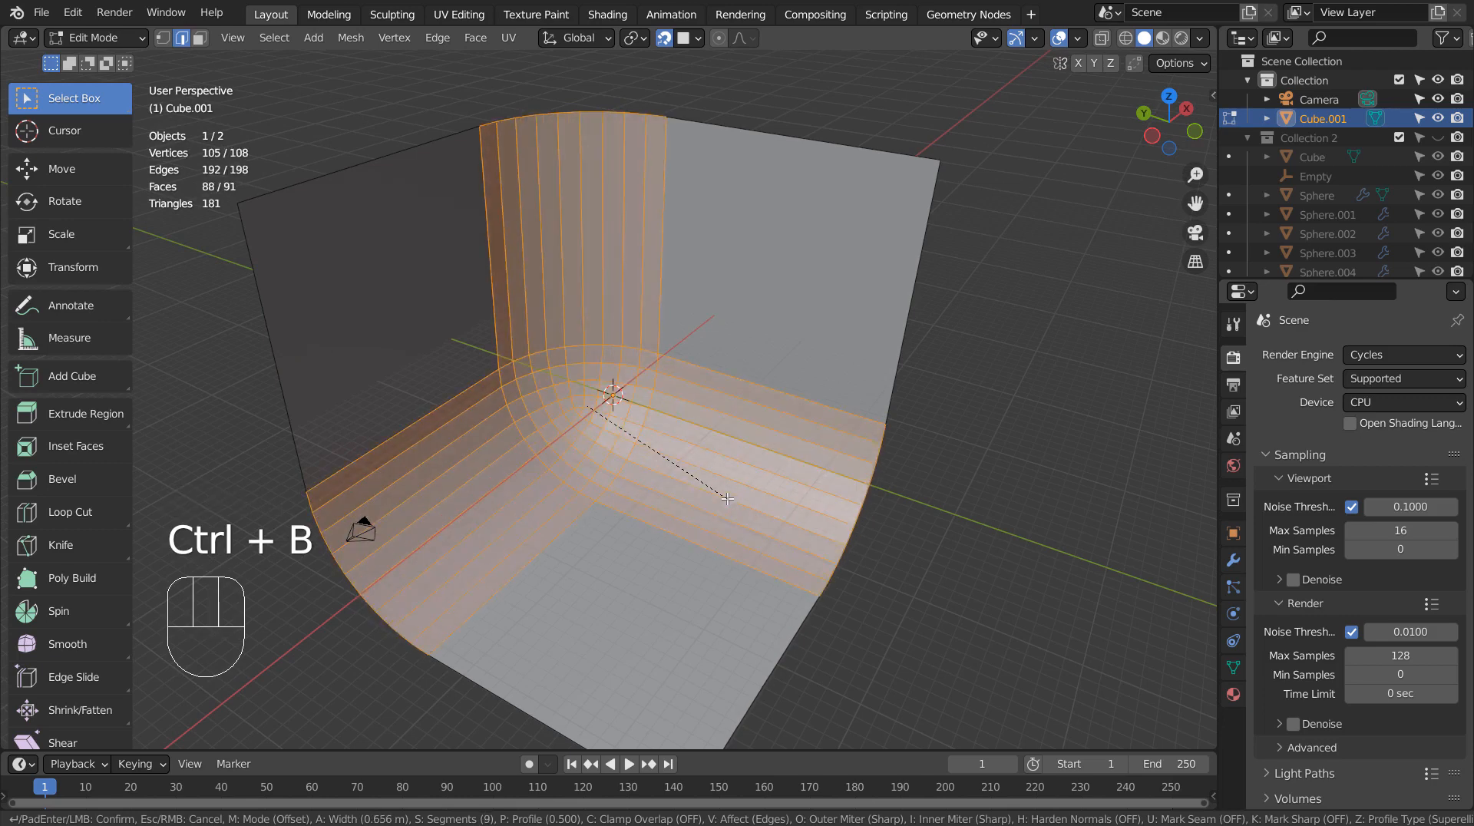
{"action": "left_click", "coordinate": [726, 496]}
- Give the backdrop object smooth shading
{"action": "key", "text": "Tab"}
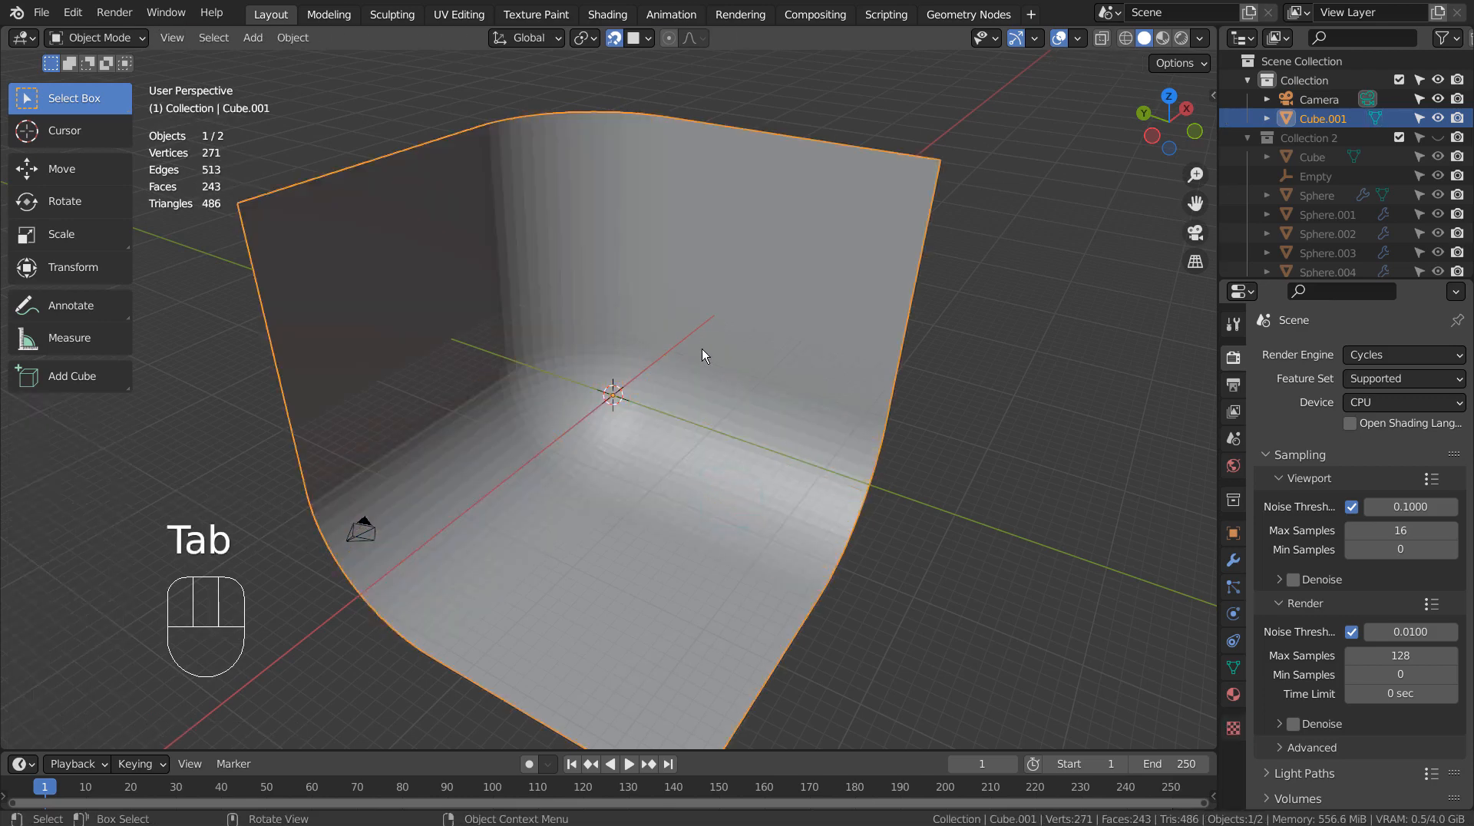
{"action": "right_click", "coordinate": [620, 290]}
{"action": "left_click", "coordinate": [620, 287]}
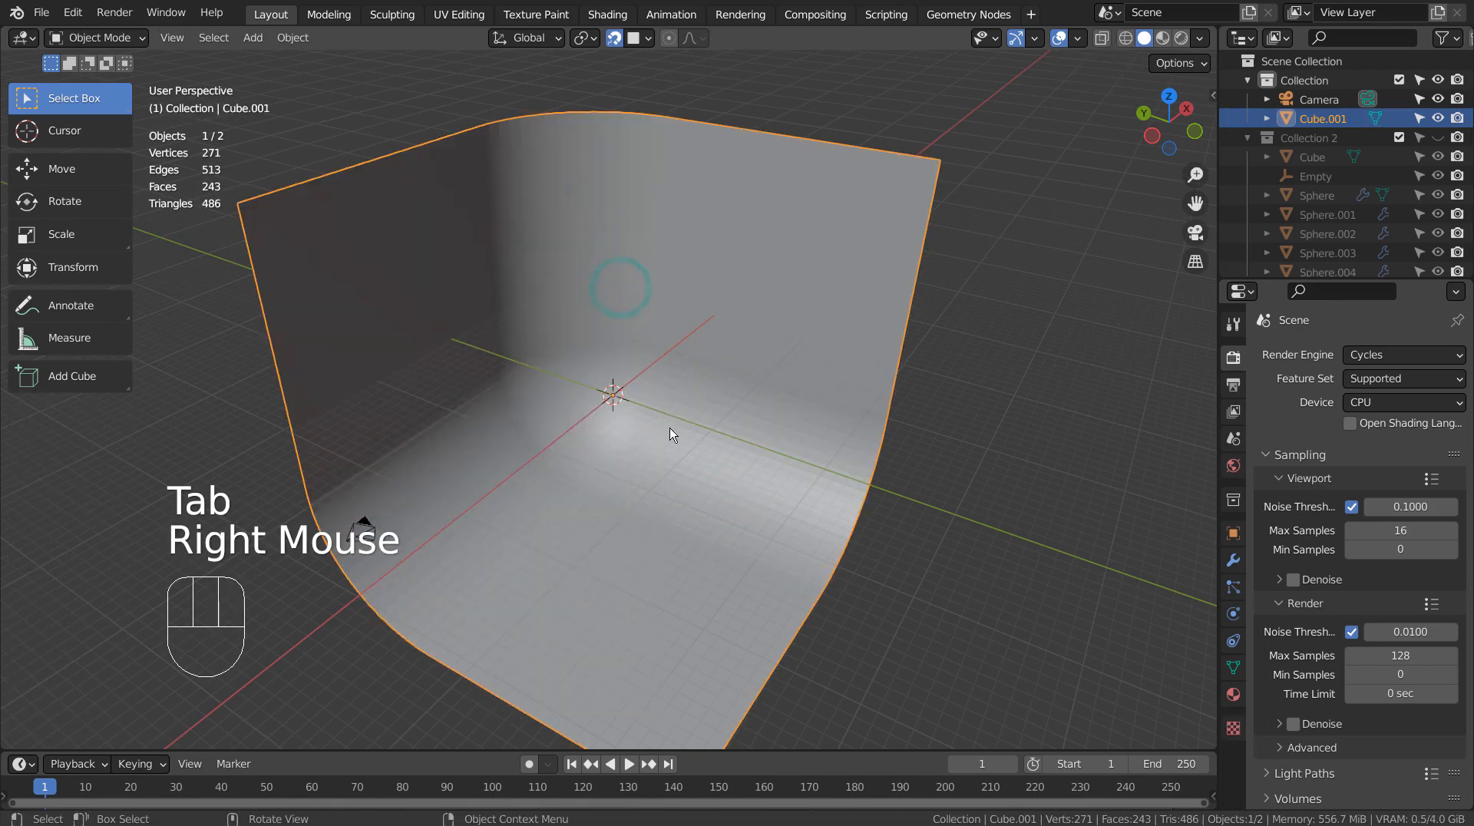
{"action": "scroll", "coordinate": [671, 437], "scroll_direction": "up", "scroll_amount": 2}
{"action": "mouse_move", "coordinate": [670, 446]}
{"action": "middle_mouse_down"}
{"action": "mouse_move", "coordinate": [780, 363]}
{"action": "mouse_move", "coordinate": [697, 367]}
{"action": "mouse_move", "coordinate": [716, 360]}
{"action": "middle_mouse_up"}
- Delete the backdrop and add a UV sphere at the origin in front view
{"action": "key", "text": "x"}
{"action": "left_click", "coordinate": [715, 358]}
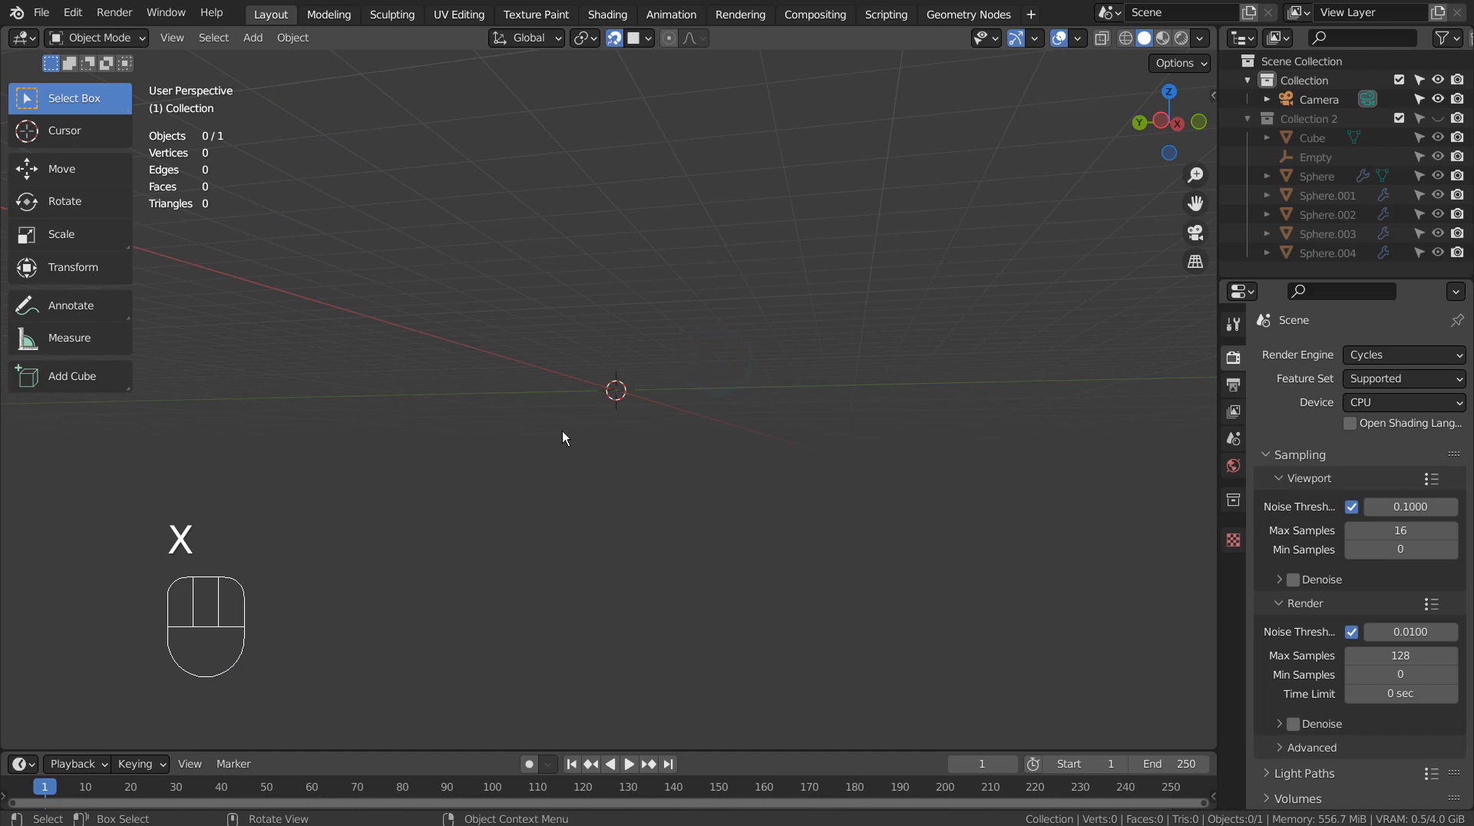
{"action": "key", "text": "KP_1"}
{"action": "key", "text": "shift+a"}
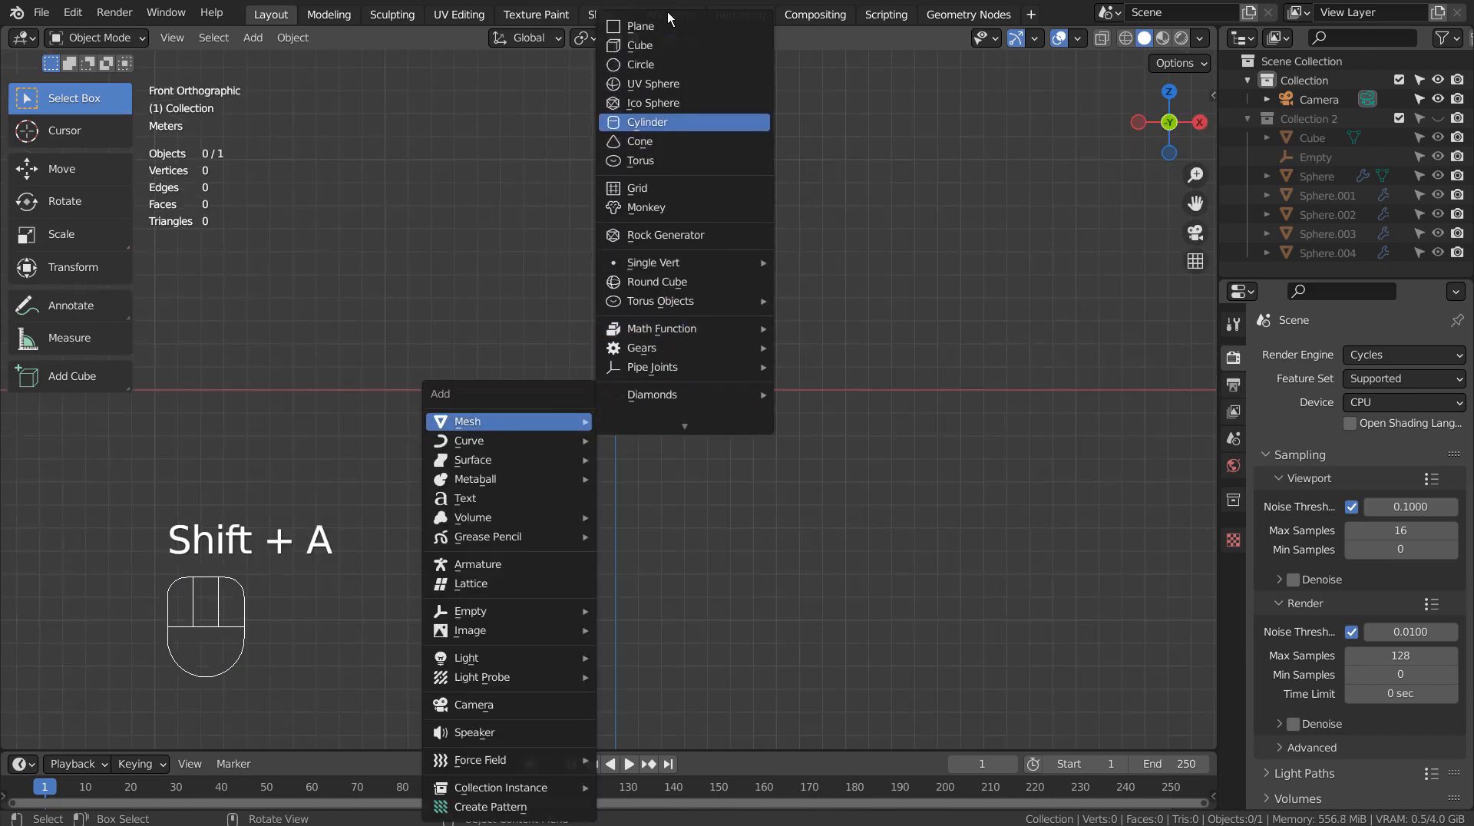
{"action": "left_click", "coordinate": [670, 83]}
{"action": "scroll", "coordinate": [684, 316], "scroll_direction": "up", "scroll_amount": 2}
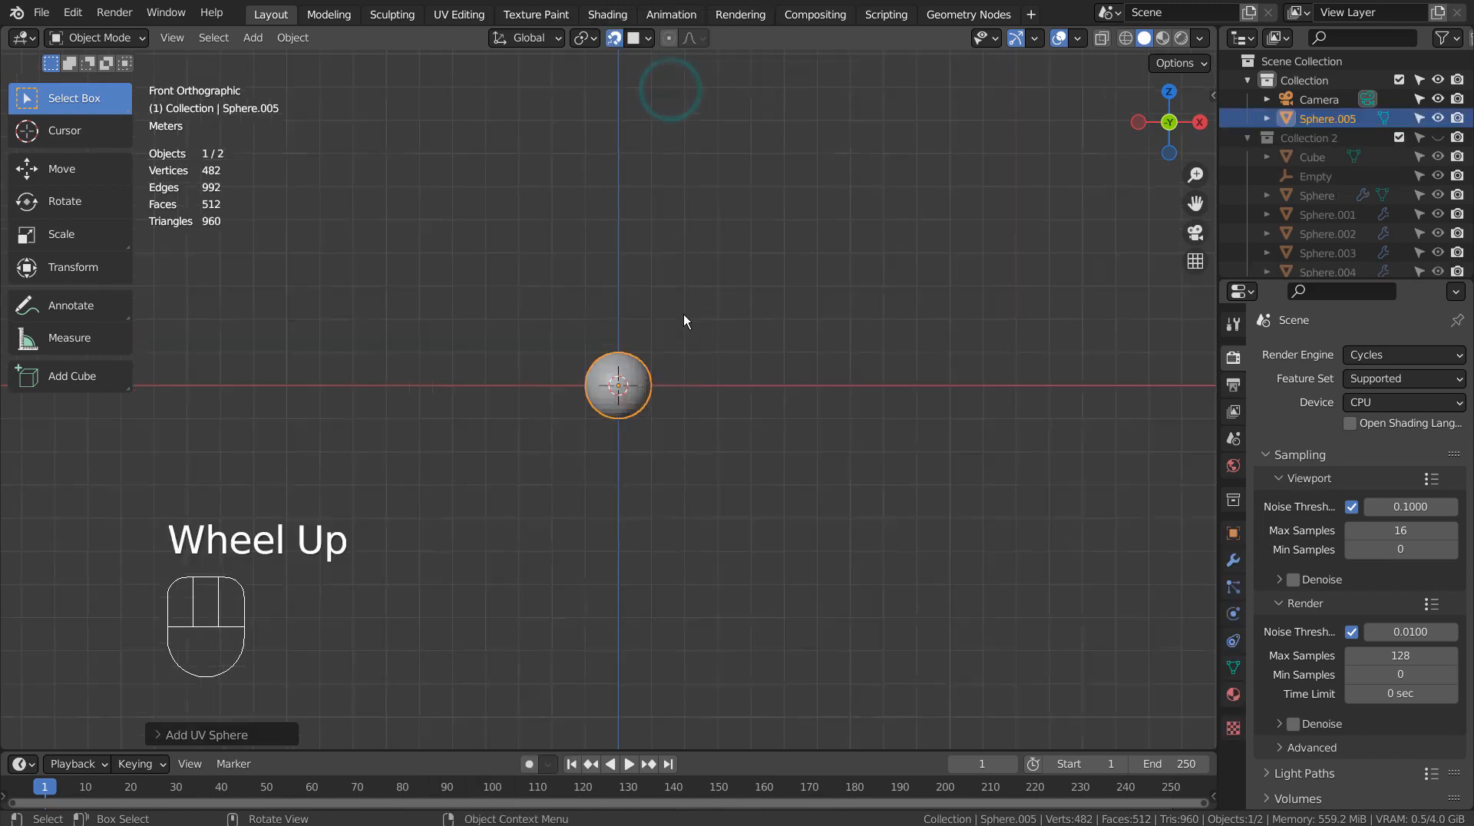
{"action": "scroll", "coordinate": [683, 314], "scroll_direction": "up", "scroll_amount": 4}
- Subdivide the sphere one level and shade it smooth
{"action": "key", "text": "ctrl+1"}
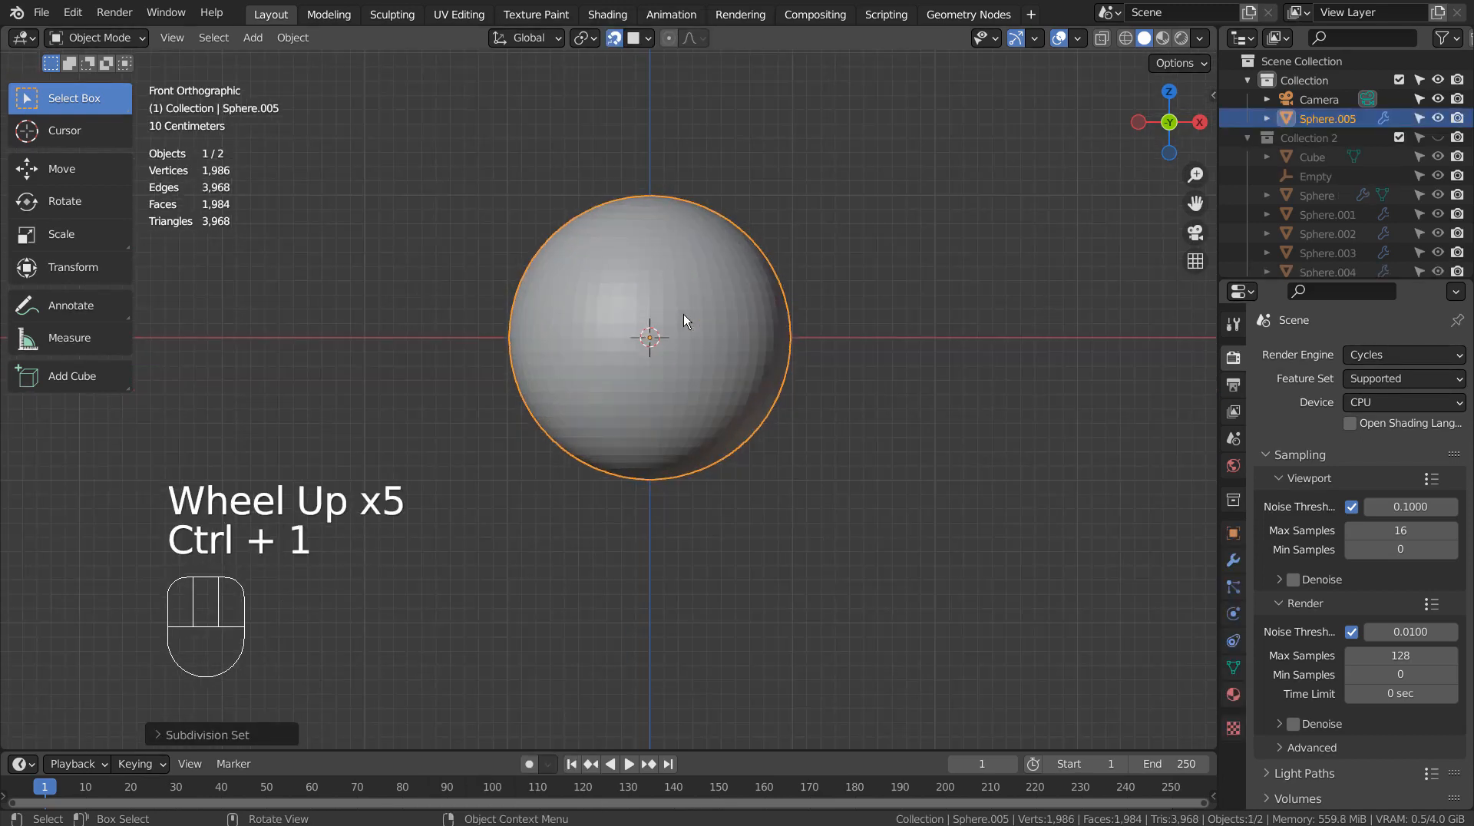
{"action": "right_click", "coordinate": [683, 314]}
{"action": "left_click", "coordinate": [683, 314]}
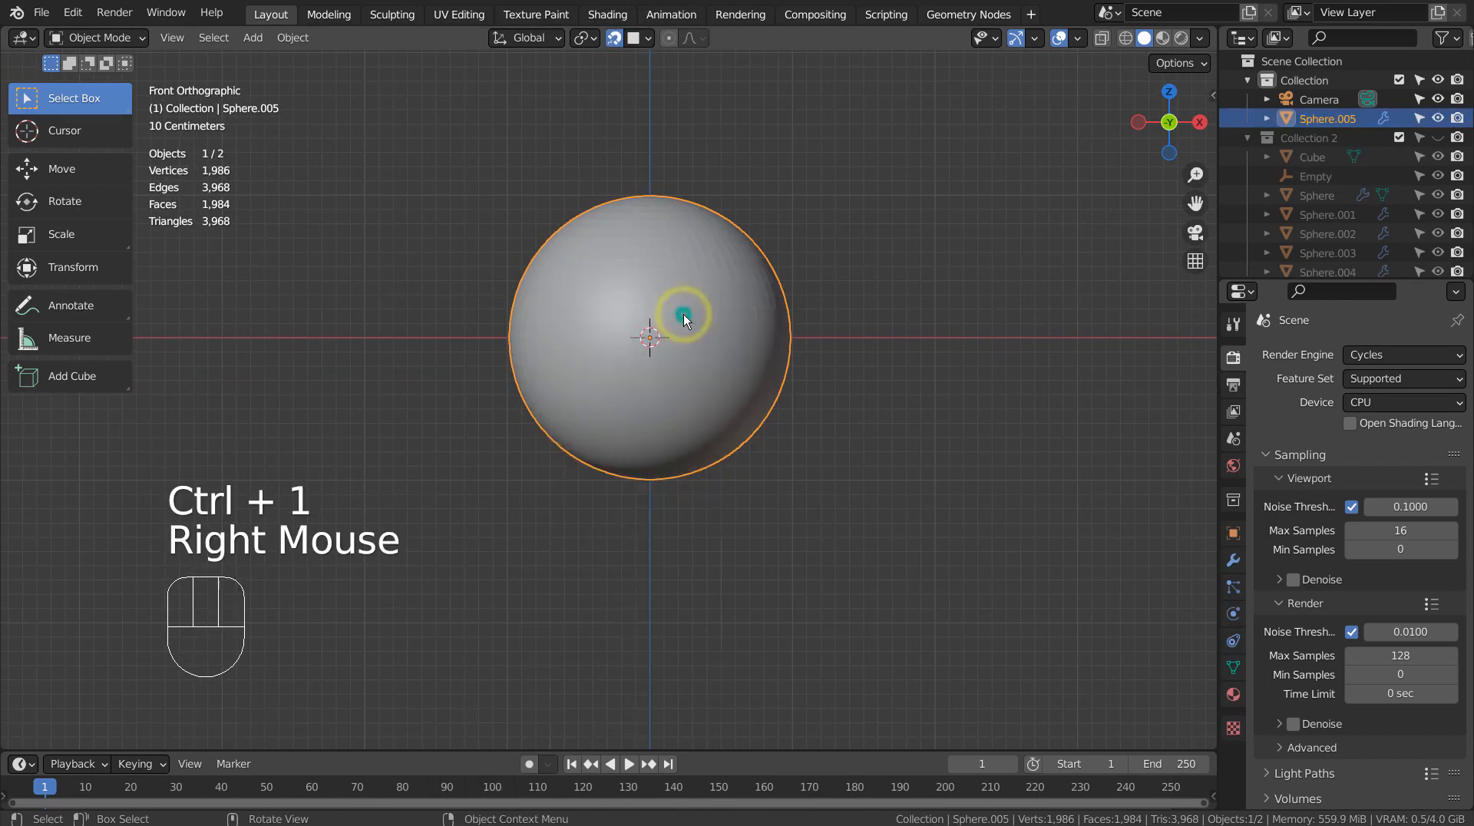
- In Edit Mode, circle-select the cap of faces around the sphere's top pole
{"action": "key", "text": "Tab"}
{"action": "middle_click_drag", "start_coordinate": [734, 318], "coordinate": [928, 463]}
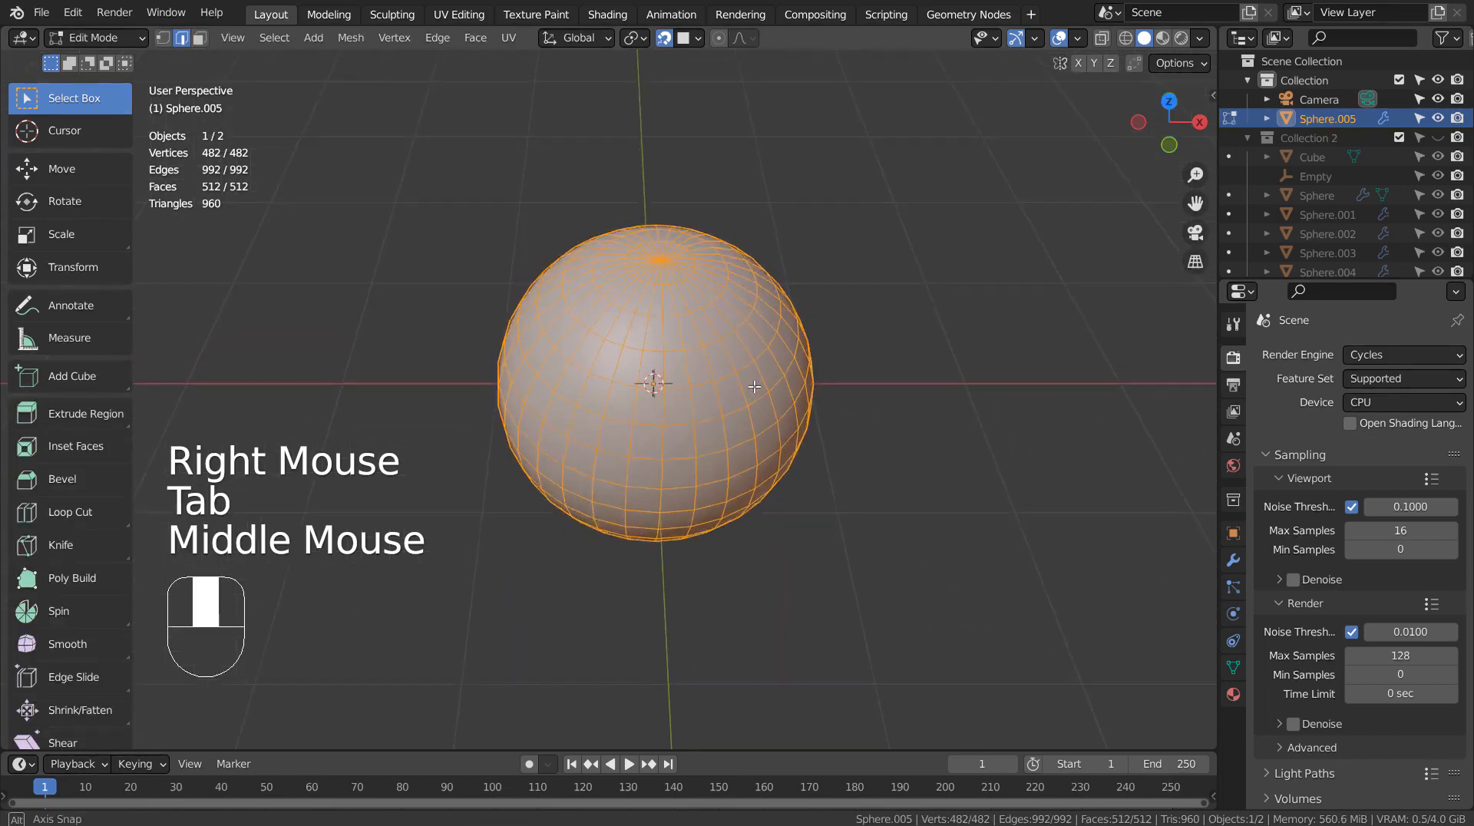
{"action": "left_click", "coordinate": [928, 463]}
{"action": "key", "text": "c"}
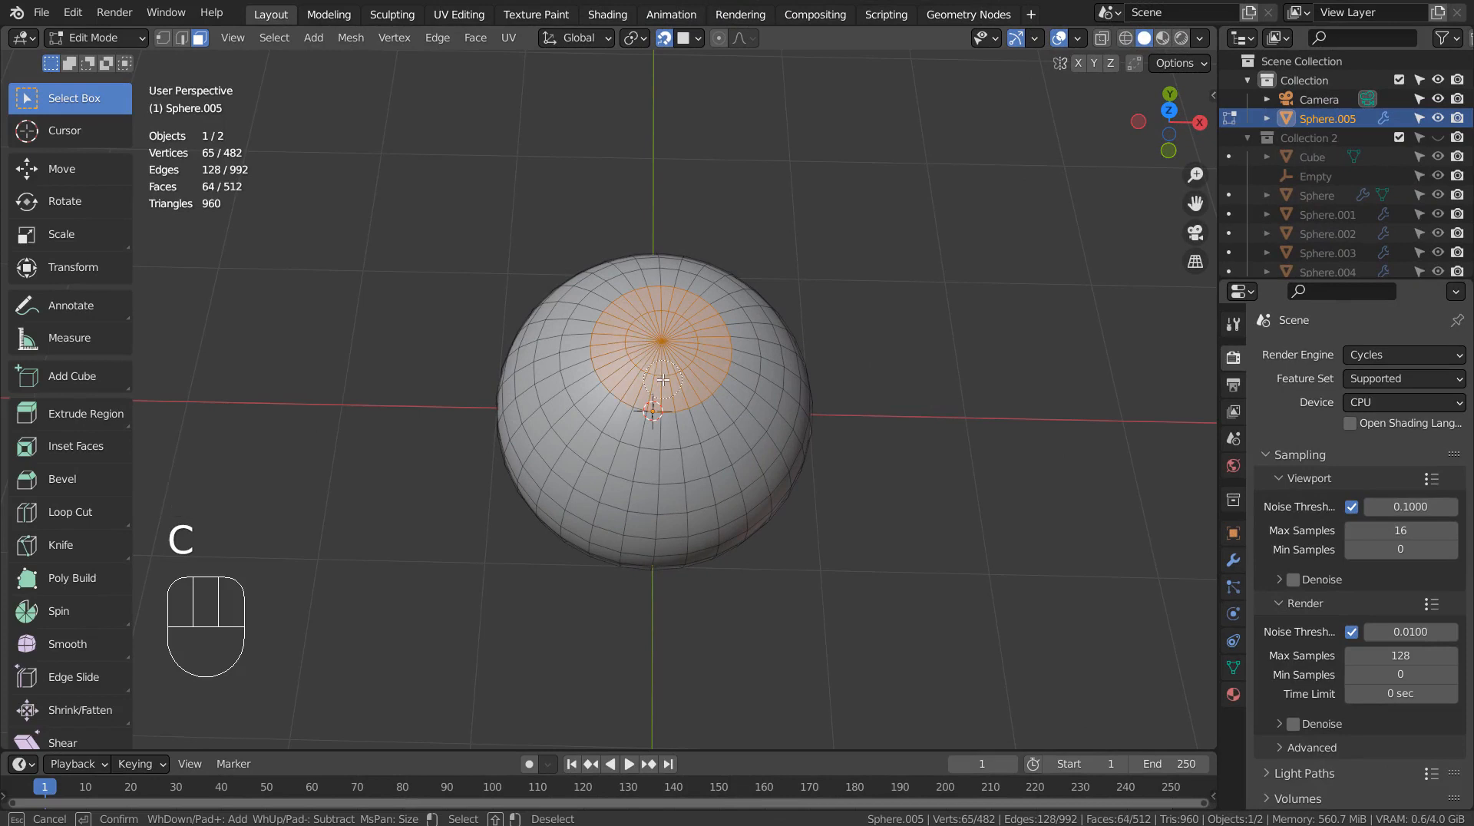
- Finish the top-cap selection and duplicate those faces
{"action": "right_click", "coordinate": [858, 494]}
{"action": "key", "text": "KP_1"}
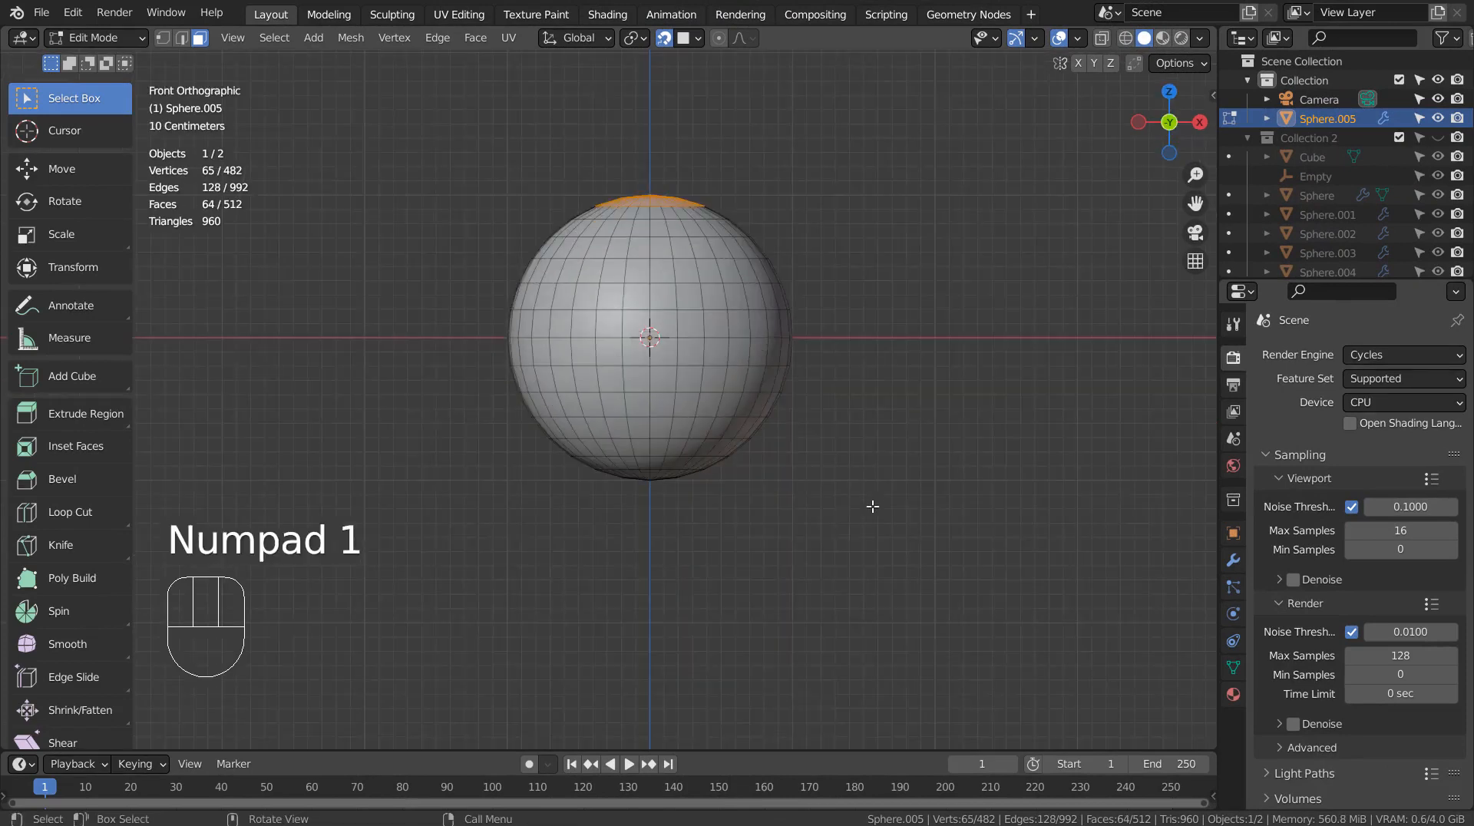
{"action": "key", "text": "ctrl+z"}
{"action": "key", "text": "ctrl+z"}
{"action": "key", "text": "ctrl+z"}
{"action": "key", "text": "ctrl+shift+z"}
{"action": "key", "text": "shift+d"}
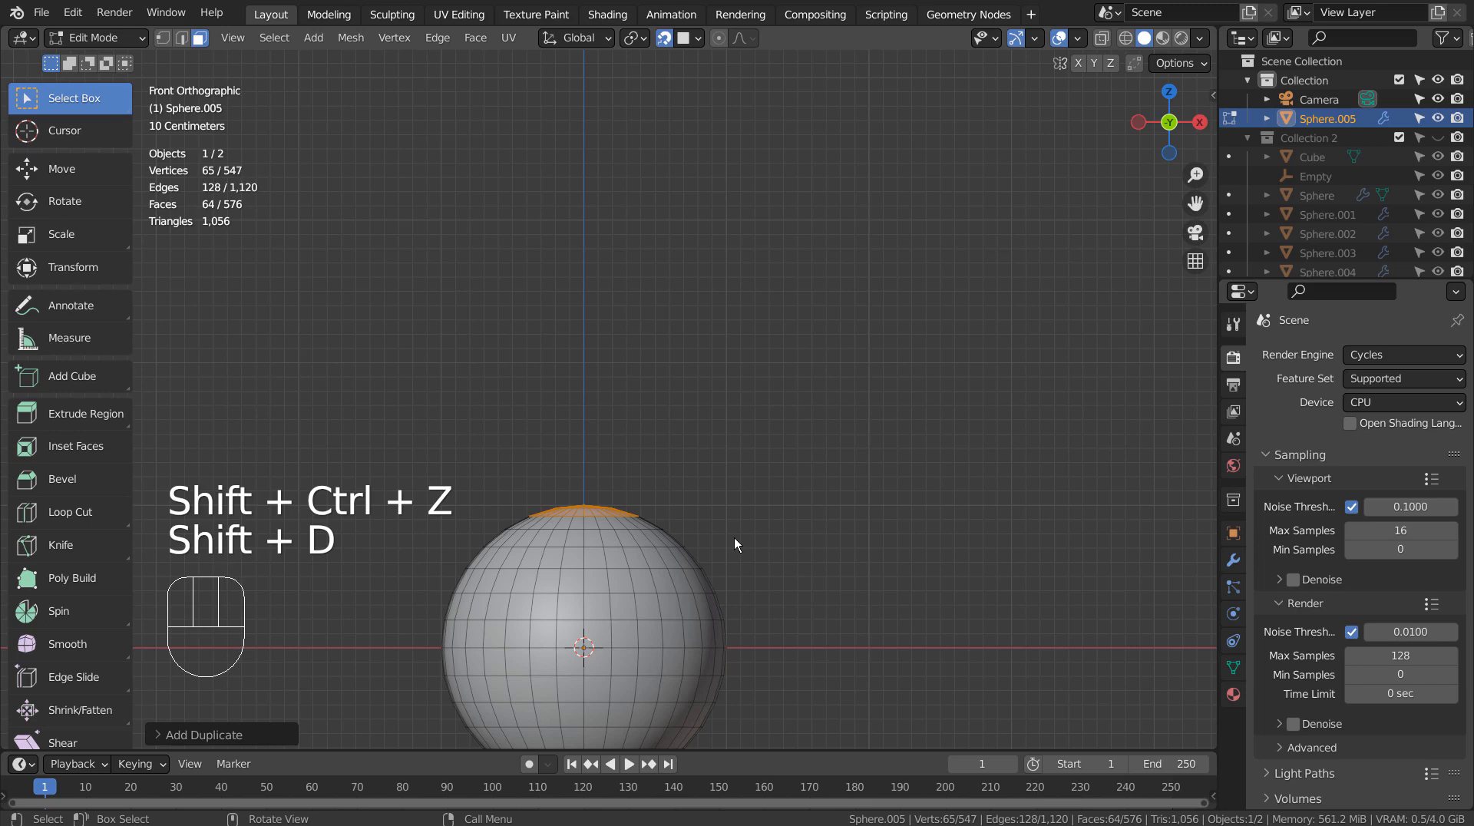
- Separate the duplicated cap into its own object, Sphere.006
{"action": "key", "text": "Tab"}
{"action": "key", "text": "Tab"}
{"action": "key", "text": "p"}
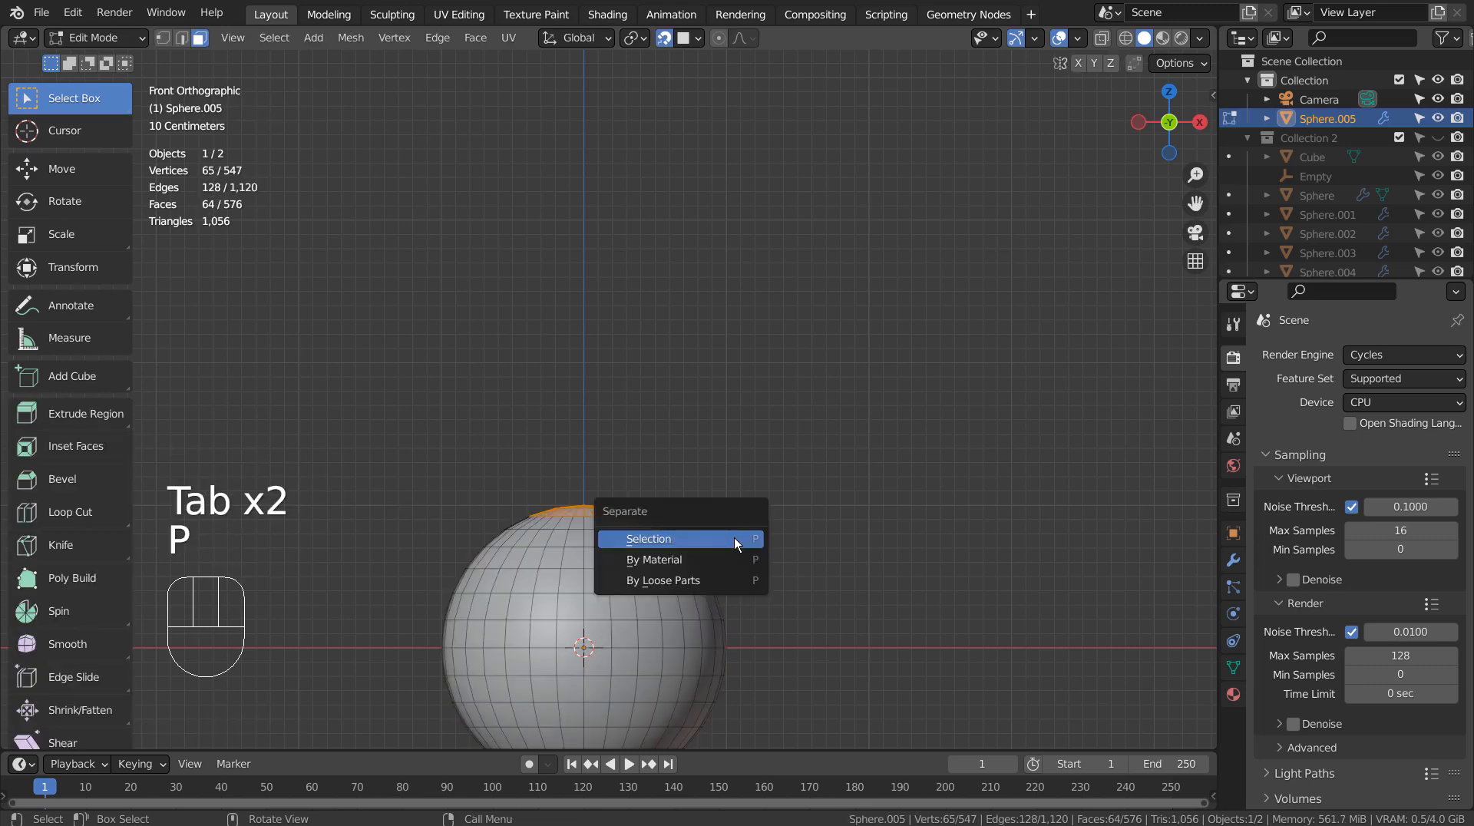
{"action": "left_click", "coordinate": [733, 537]}
{"action": "key", "text": "Tab"}
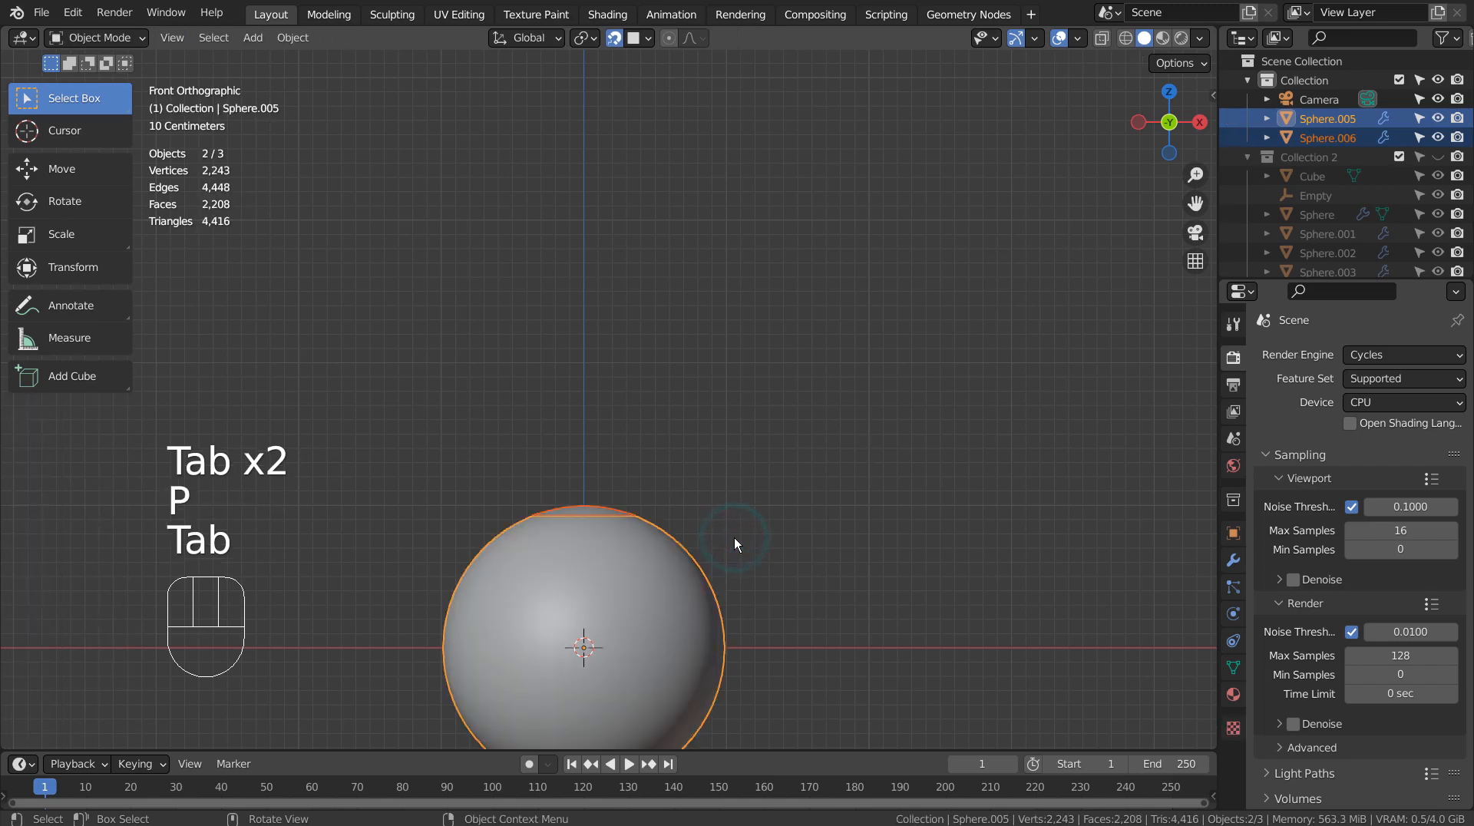
- Select the cap object and try extruding all its geometry upward
{"action": "left_click", "coordinate": [596, 504]}
{"action": "mouse_move", "coordinate": [731, 512]}
{"action": "middle_mouse_down"}
{"action": "mouse_move", "coordinate": [845, 577]}
{"action": "mouse_move", "coordinate": [825, 611]}
{"action": "mouse_move", "coordinate": [844, 429]}
{"action": "mouse_move", "coordinate": [858, 453]}
{"action": "mouse_move", "coordinate": [855, 556]}
{"action": "middle_mouse_up"}
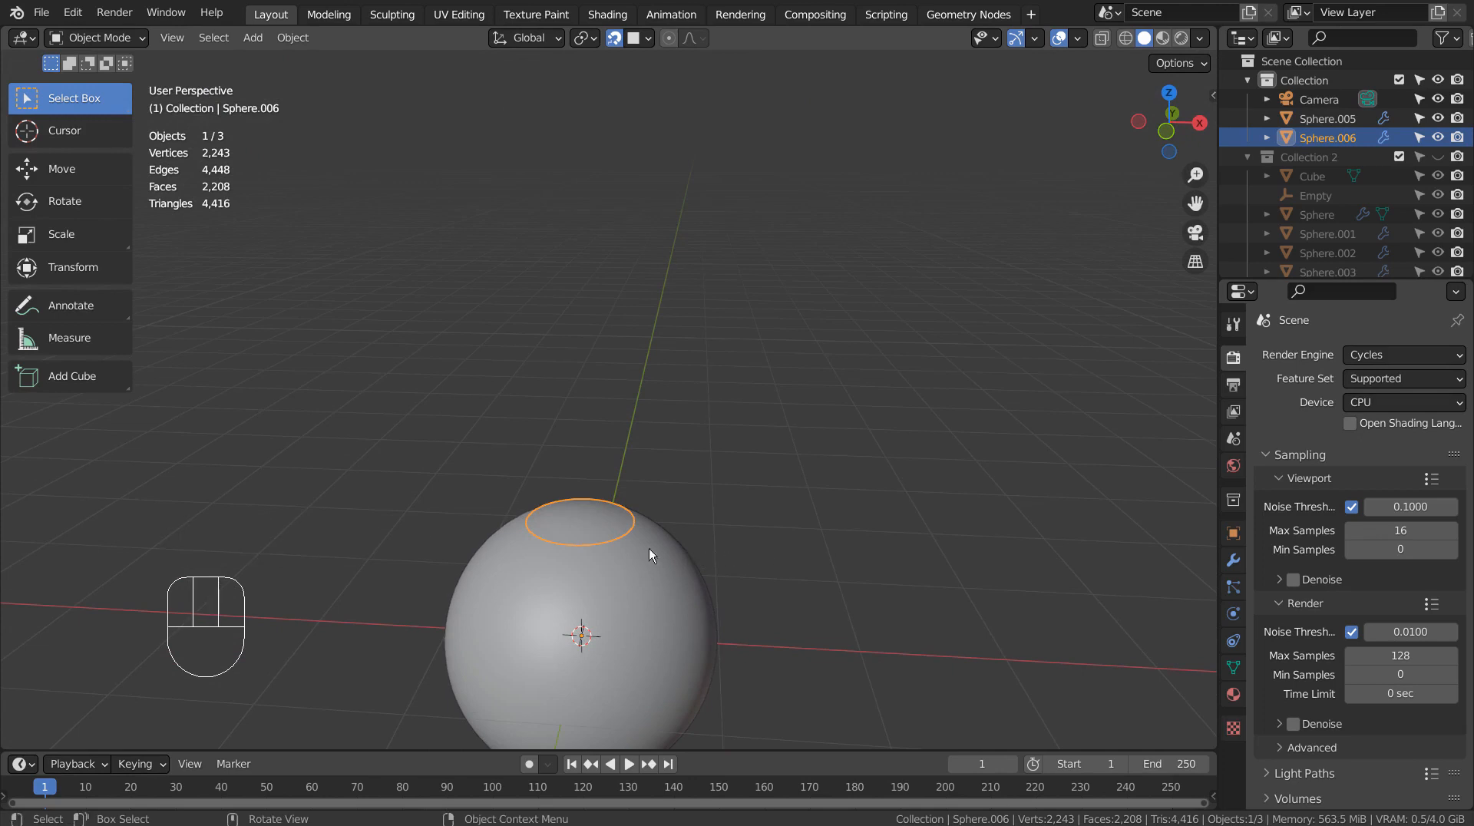
{"action": "key", "text": "KP_1"}
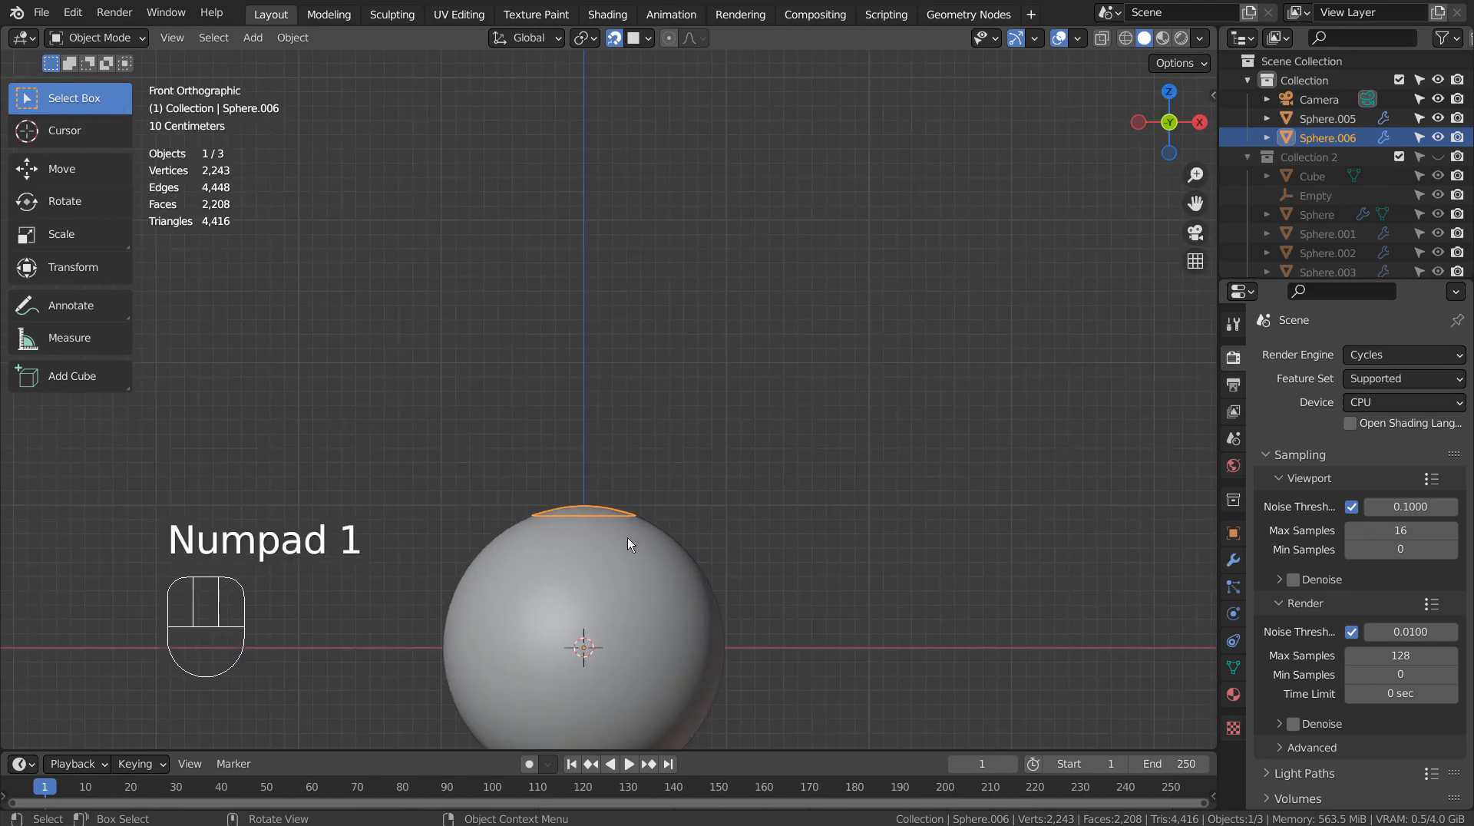
{"action": "key", "text": "Tab"}
{"action": "key", "text": "a"}
{"action": "key", "text": "e"}
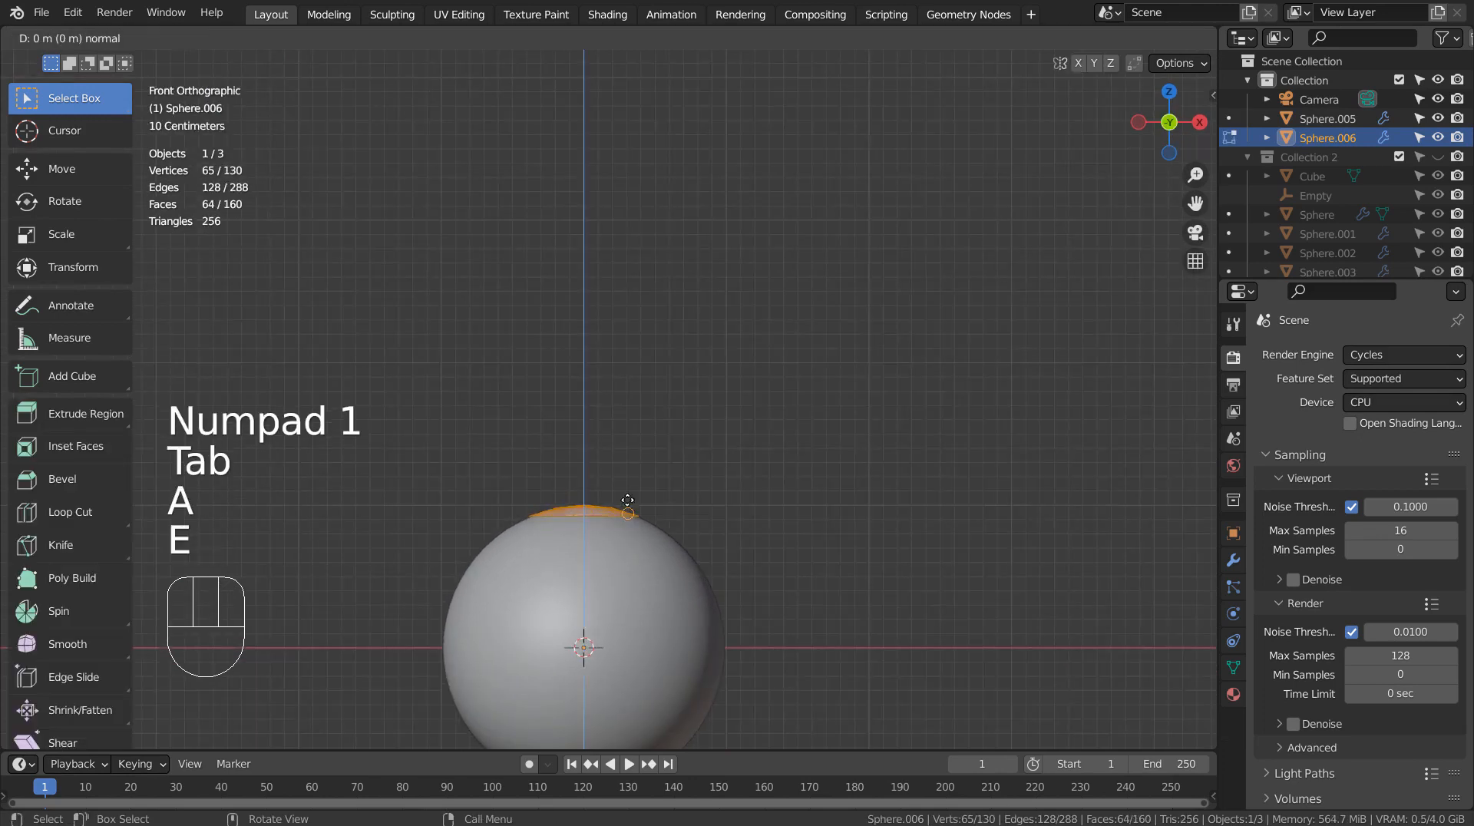
{"action": "left_click", "coordinate": [624, 378]}
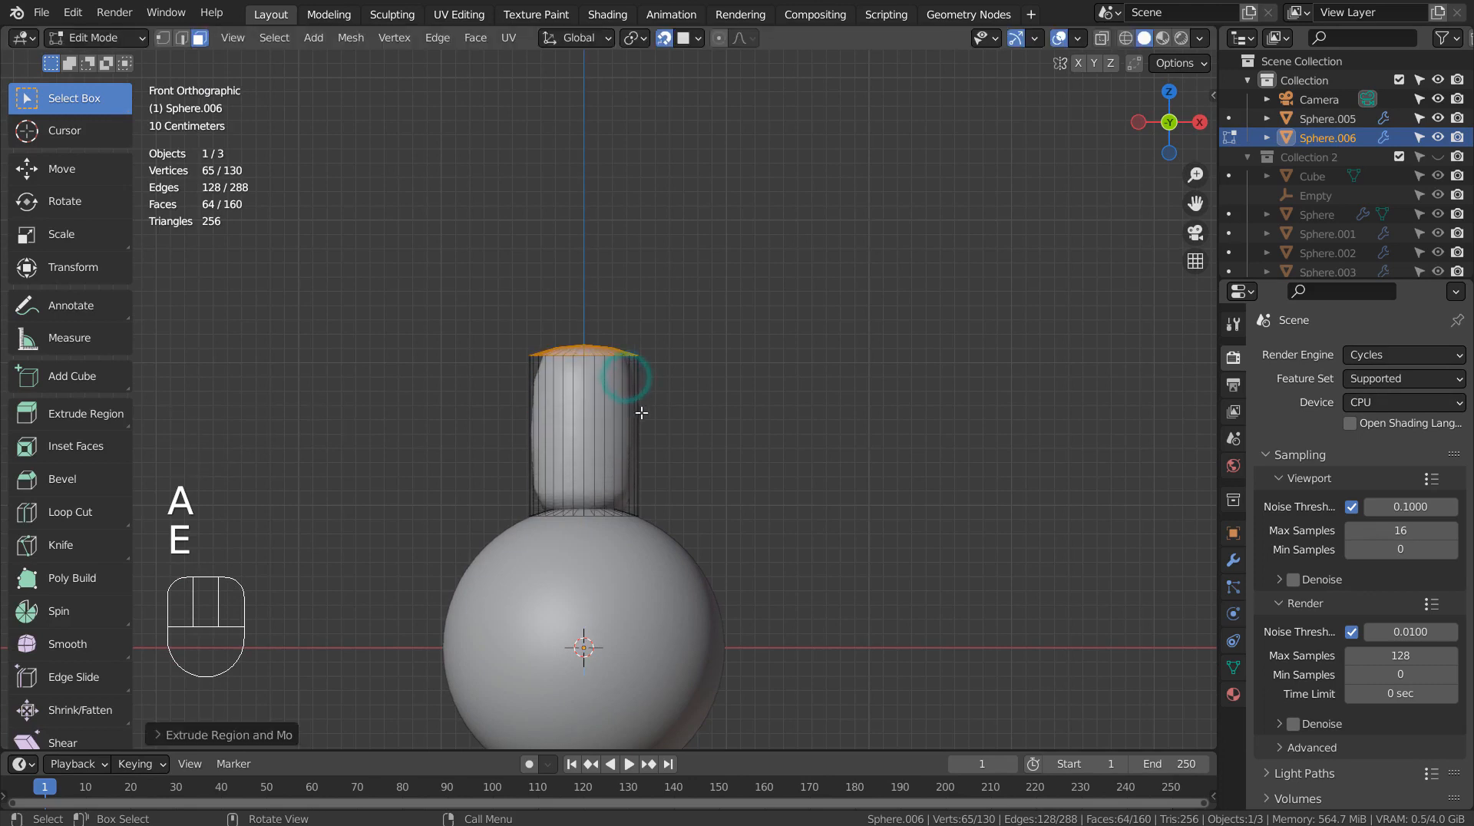
- Undo the trial extrusion, leaving the cap unextruded
{"action": "key", "text": "Tab"}
{"action": "key", "text": "ctrl+z"}
{"action": "key", "text": "ctrl+z"}
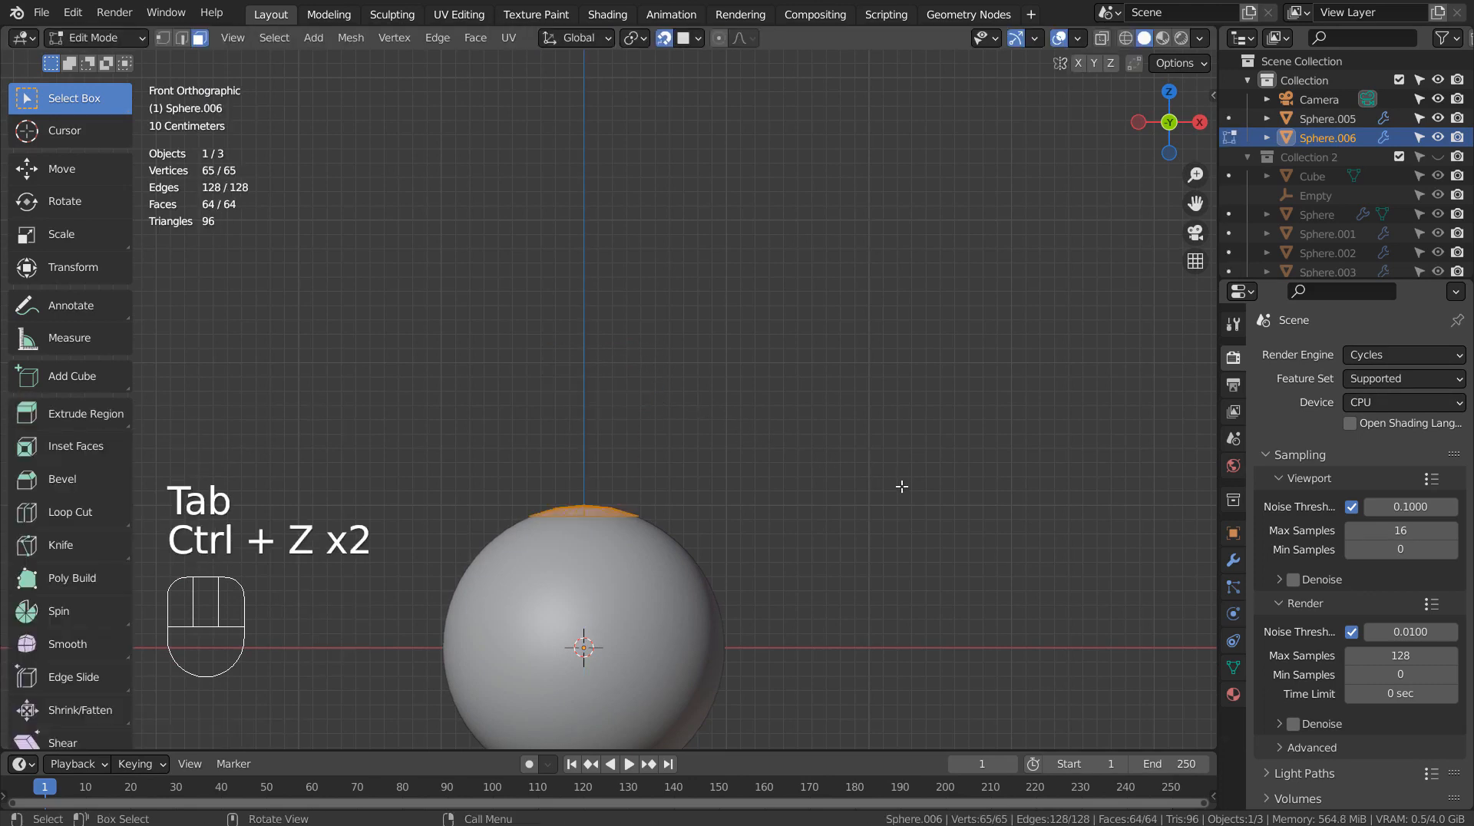
{"action": "key", "text": "ctrl+z"}
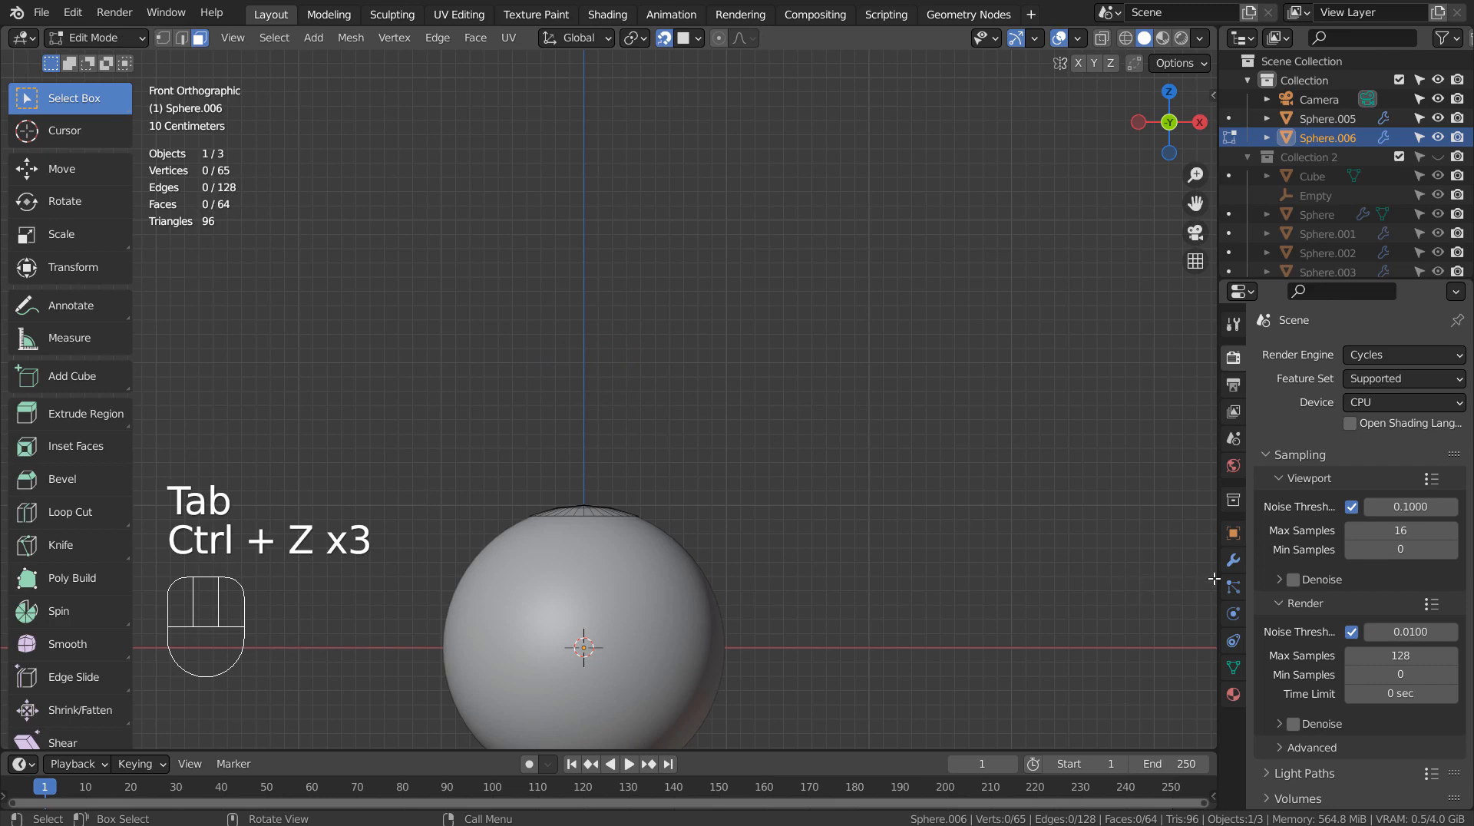
- Hide the Subdivision modifier in Edit Mode and circle-select the vertices around the top pole
{"action": "key", "text": "Tab"}
{"action": "left_click", "coordinate": [1232, 561]}
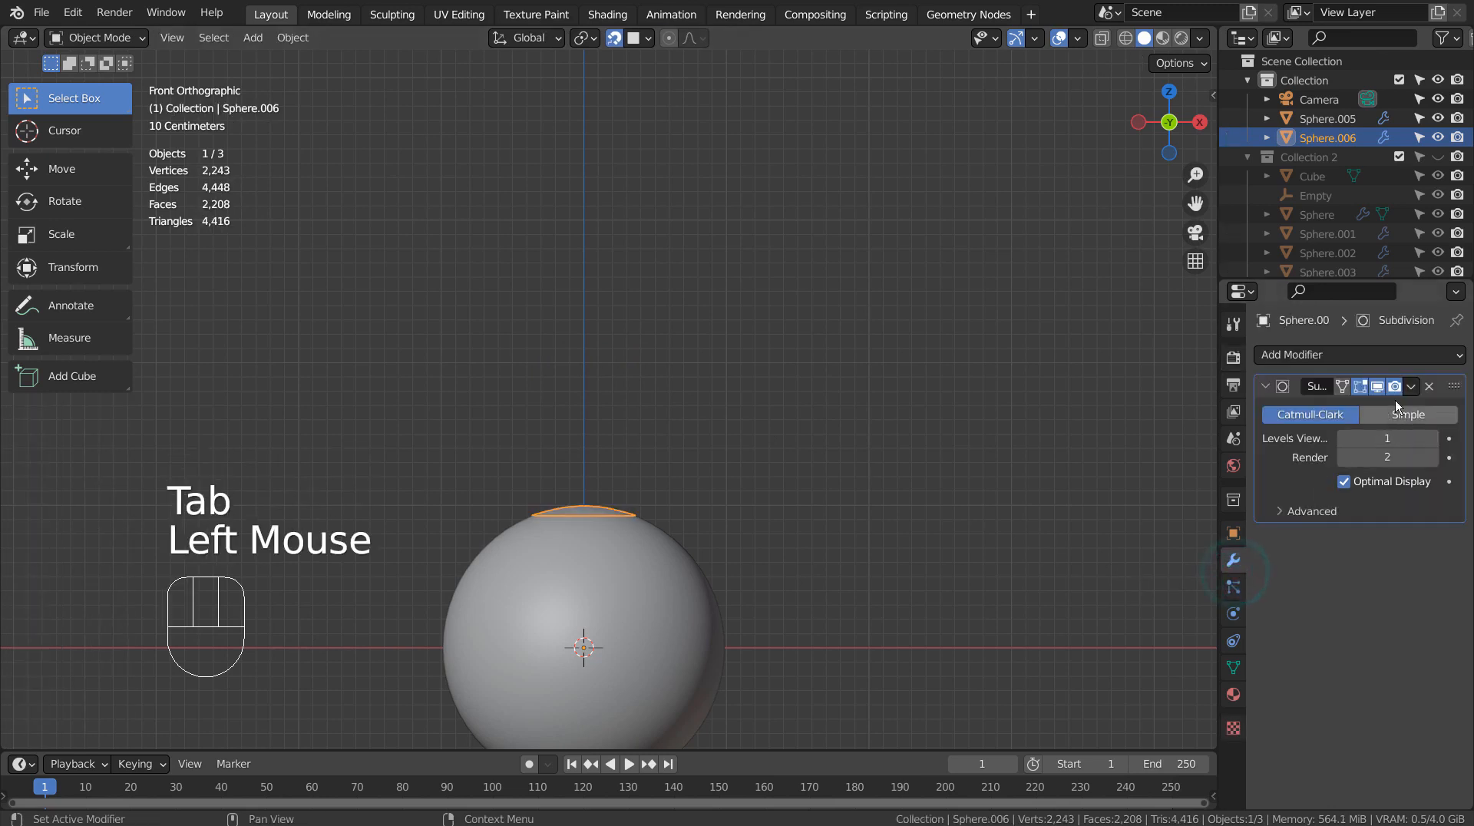
{"action": "left_click", "coordinate": [1380, 387]}
{"action": "key", "text": "Tab"}
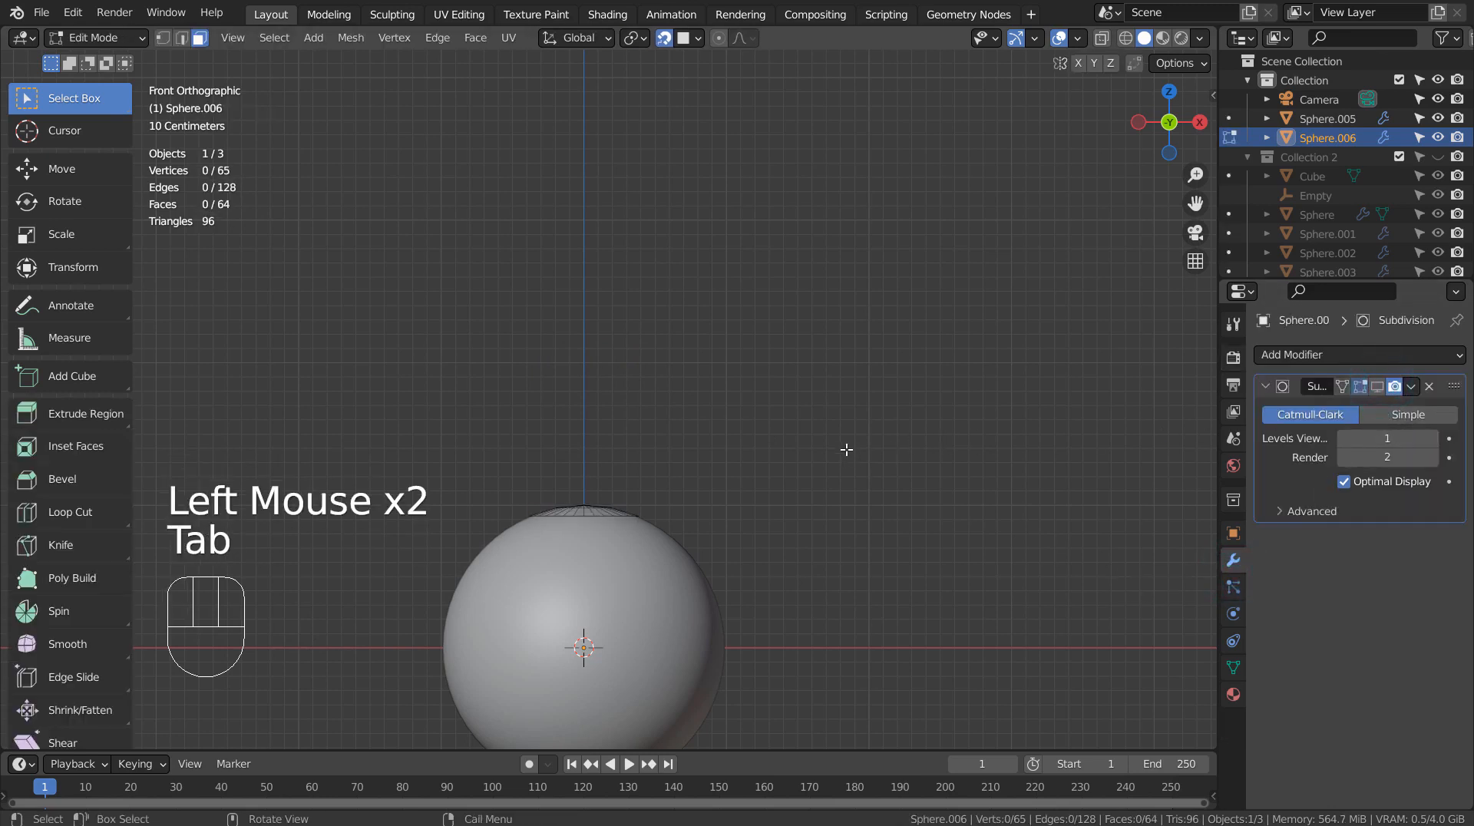
{"action": "middle_click_drag", "start_coordinate": [746, 462], "coordinate": [756, 453]}
{"action": "scroll", "coordinate": [753, 499], "scroll_direction": "up", "scroll_amount": 2}
{"action": "scroll", "coordinate": [716, 553], "scroll_direction": "up", "scroll_amount": 2}
{"action": "key", "text": "c"}
{"action": "left_click", "coordinate": [536, 704]}
{"action": "key", "text": "KP_1"}
- Grow the pole selection to a wider ring and extrude it upward into a tall column
{"action": "key", "text": "e"}
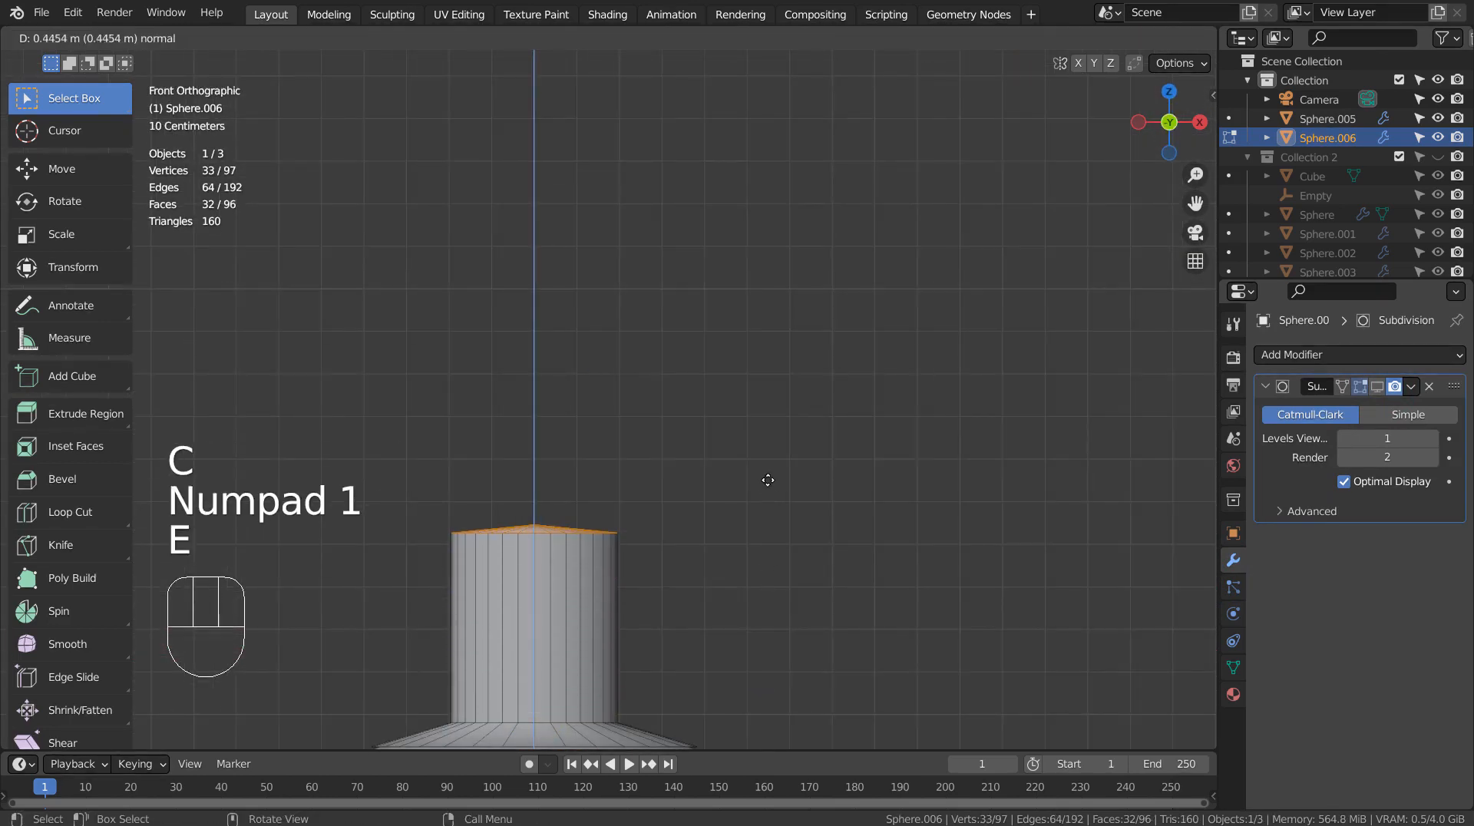
{"action": "left_click", "coordinate": [772, 169]}
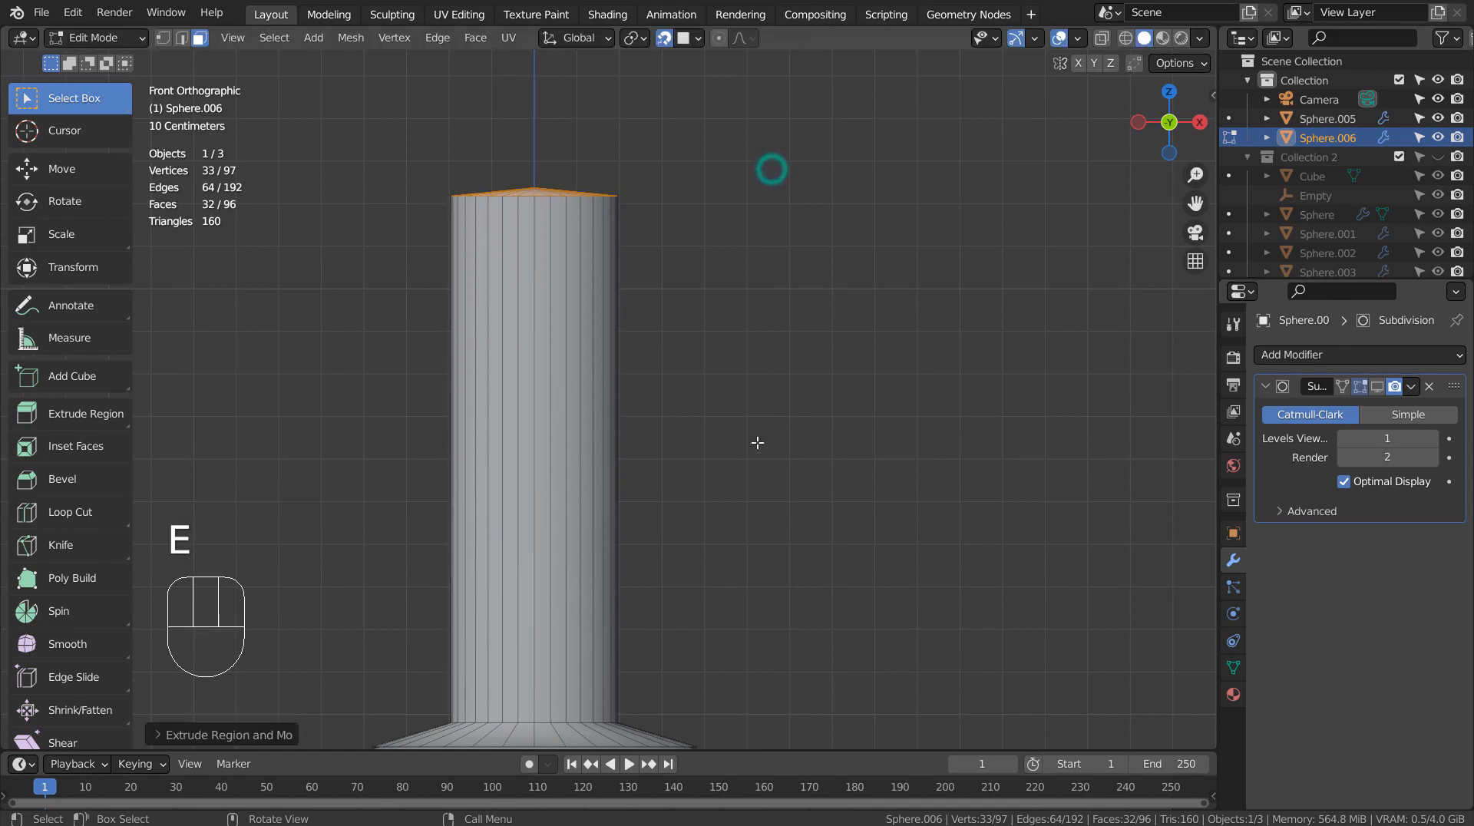
{"action": "key", "text": "ctrl+z"}
{"action": "key", "text": "ctrl+KP_Add"}
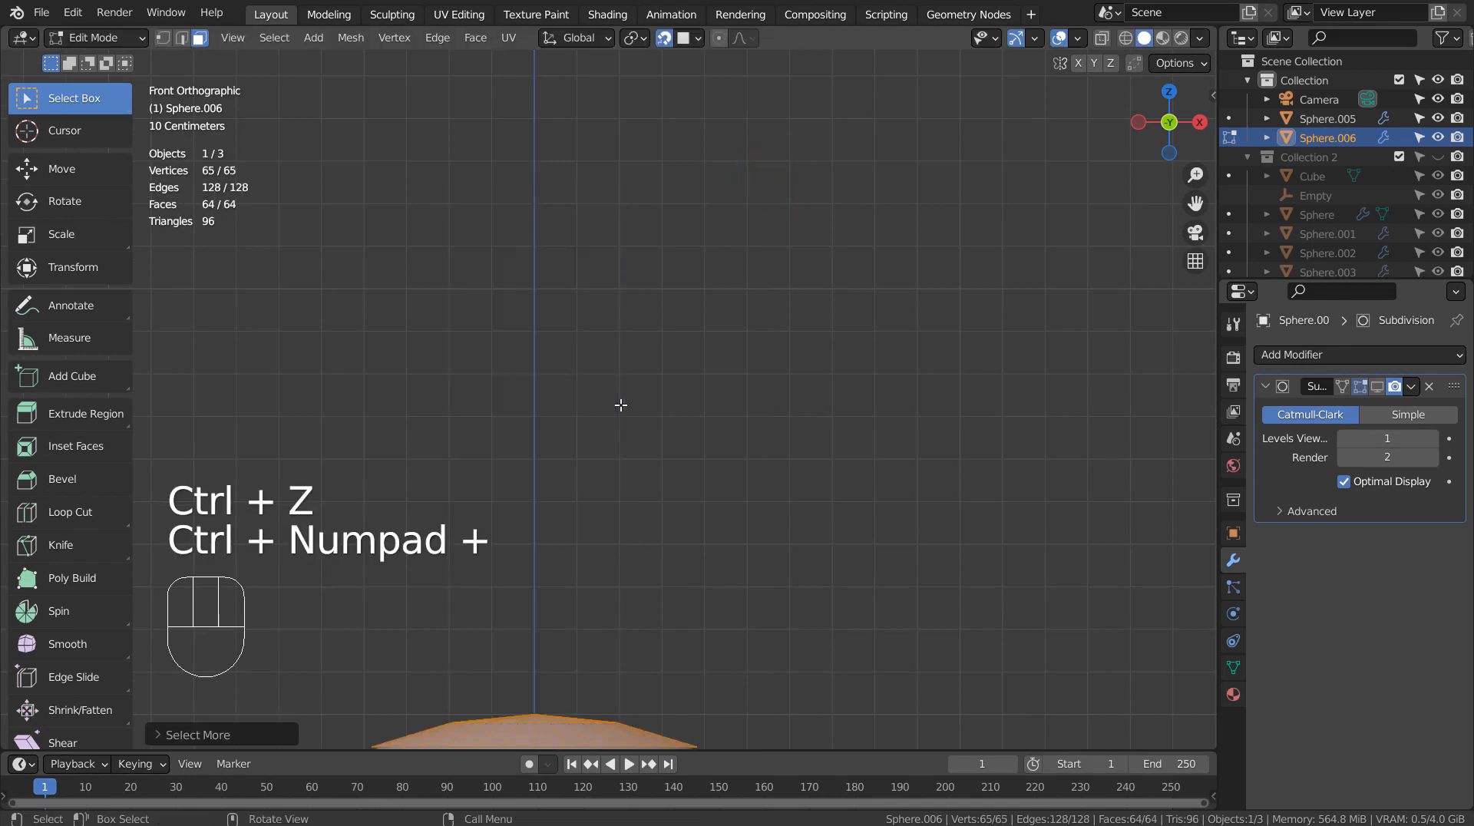
{"action": "key", "text": "e"}
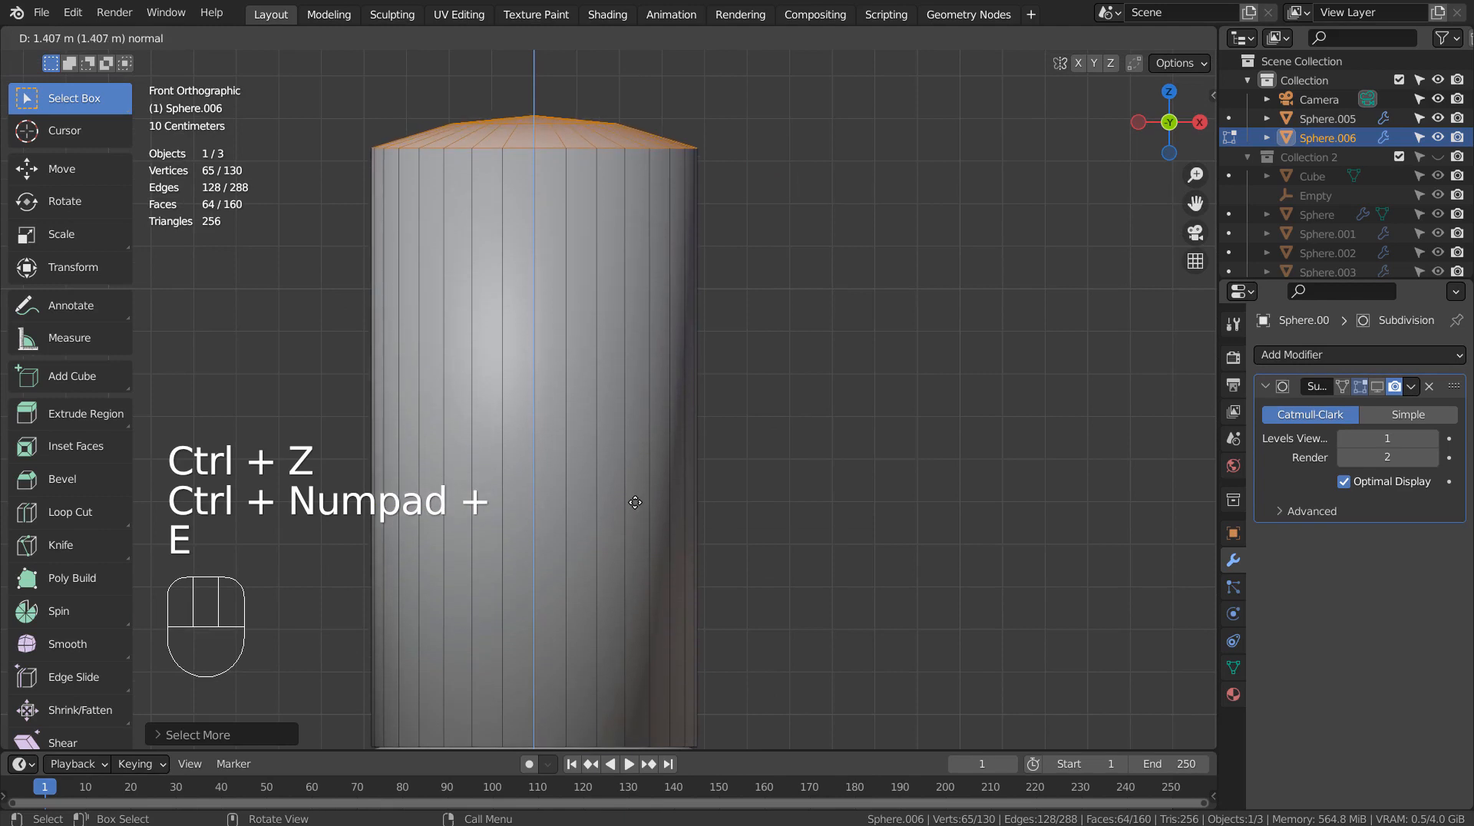
{"action": "left_click", "coordinate": [636, 683]}
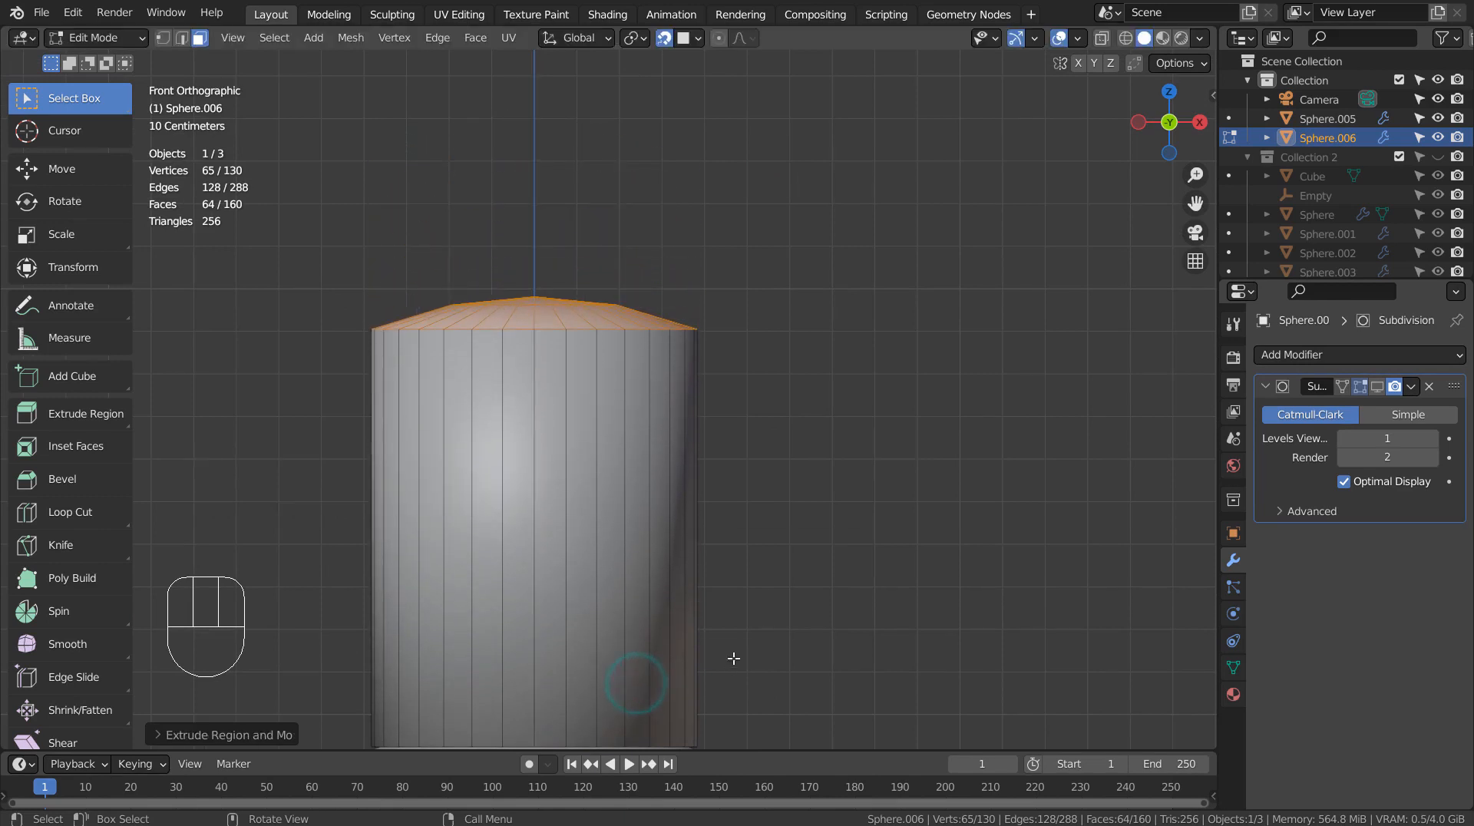
- In wireframe, shrink the column's top and flatten its dome with scale Z 0
{"action": "key", "text": "1"}
{"action": "key", "text": "shift+z"}
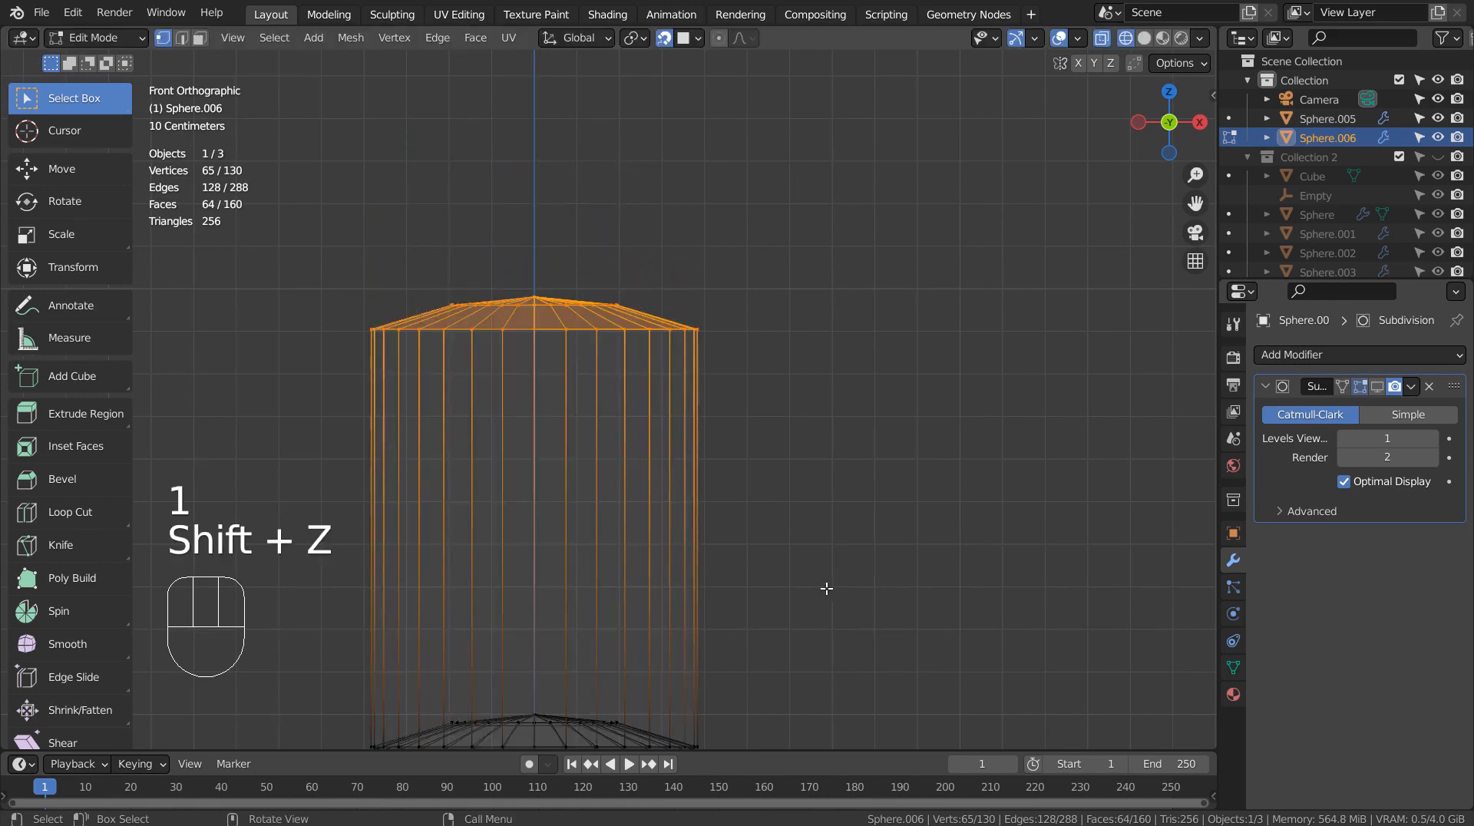
{"action": "key", "text": "s"}
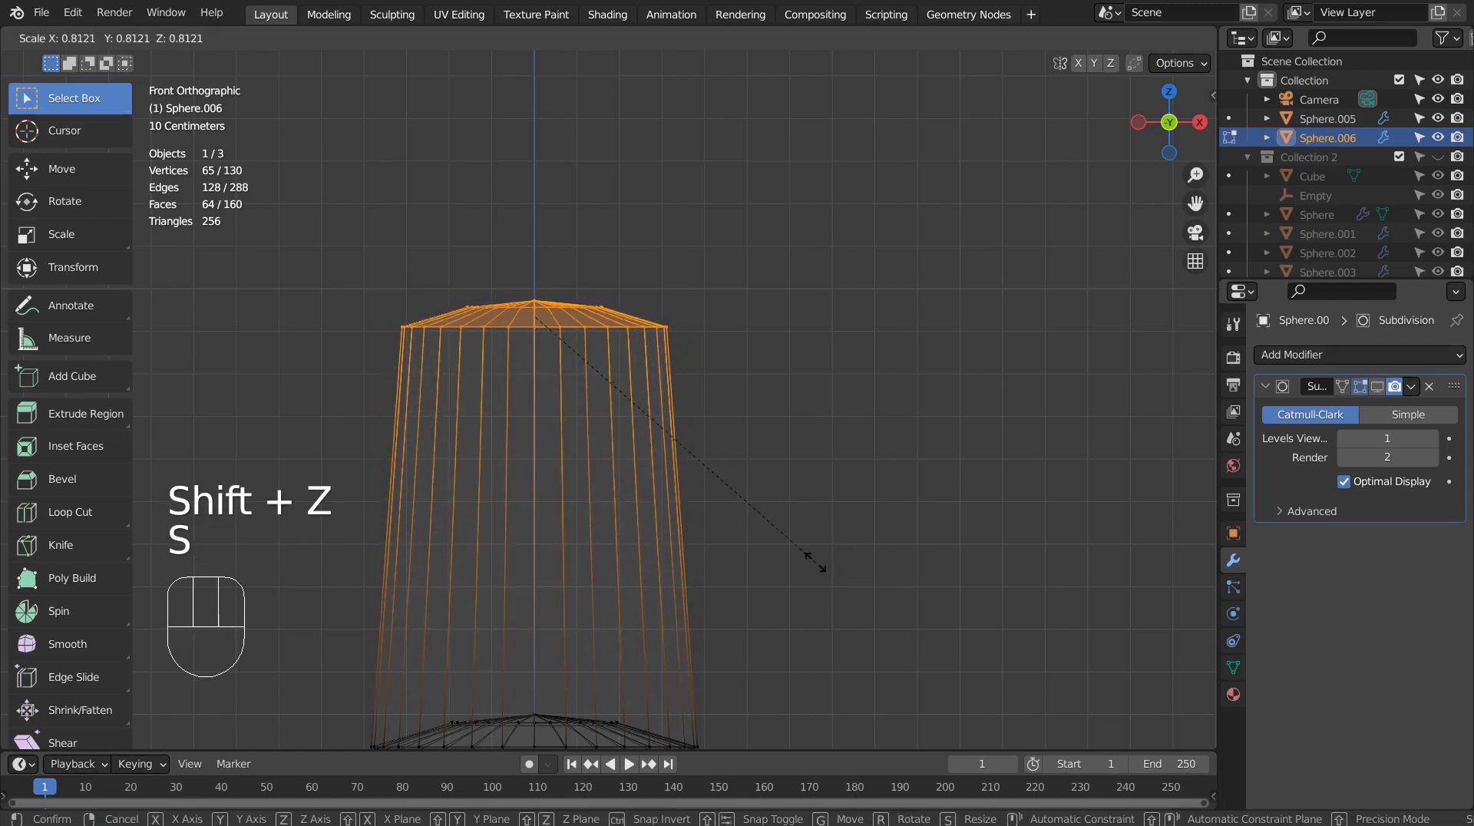
{"action": "left_click", "coordinate": [787, 552]}
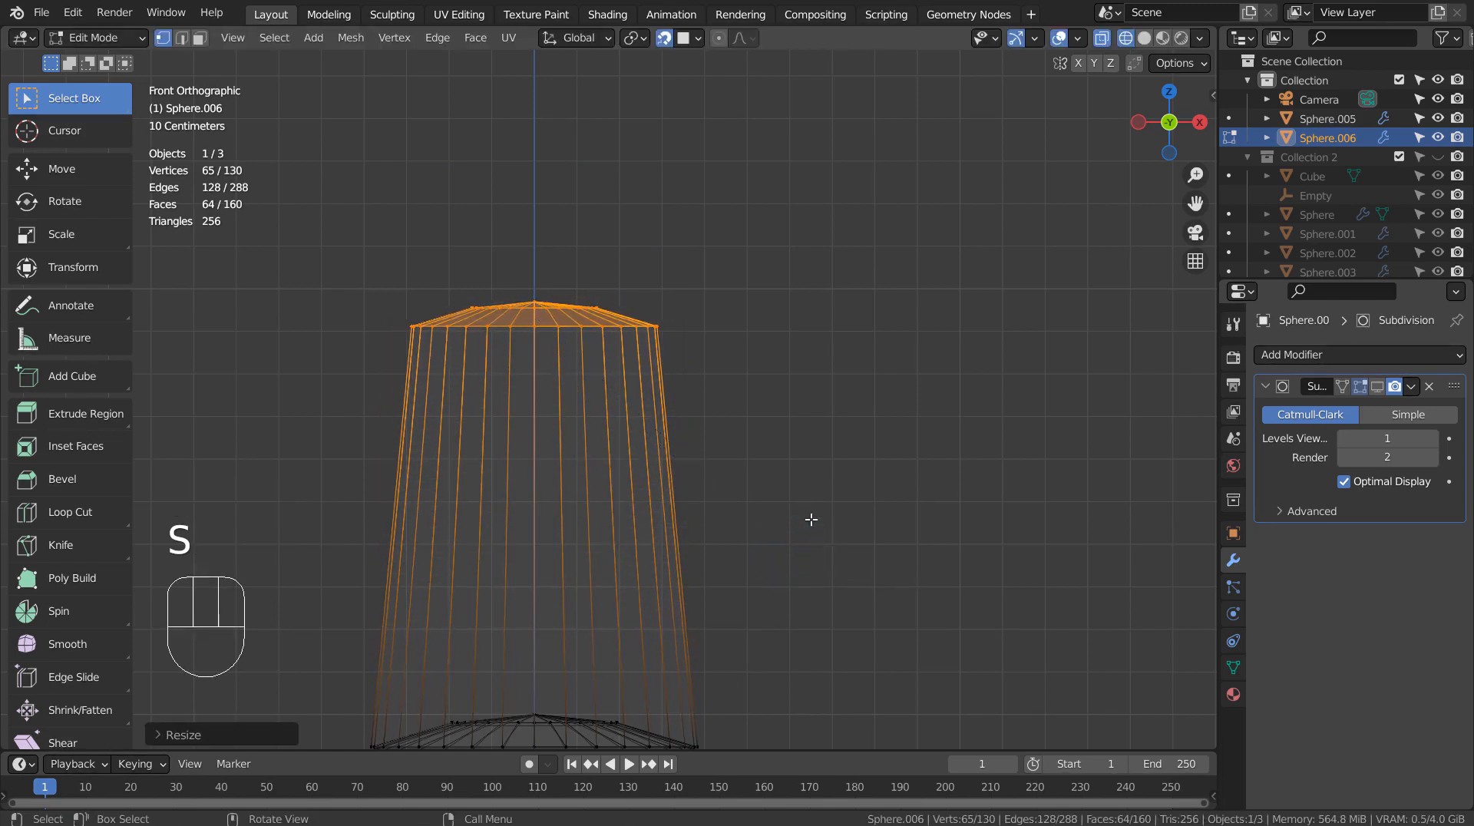
{"action": "key", "text": "s"}
{"action": "key", "text": "z"}
{"action": "key", "text": "0"}
{"action": "key", "text": "Return"}
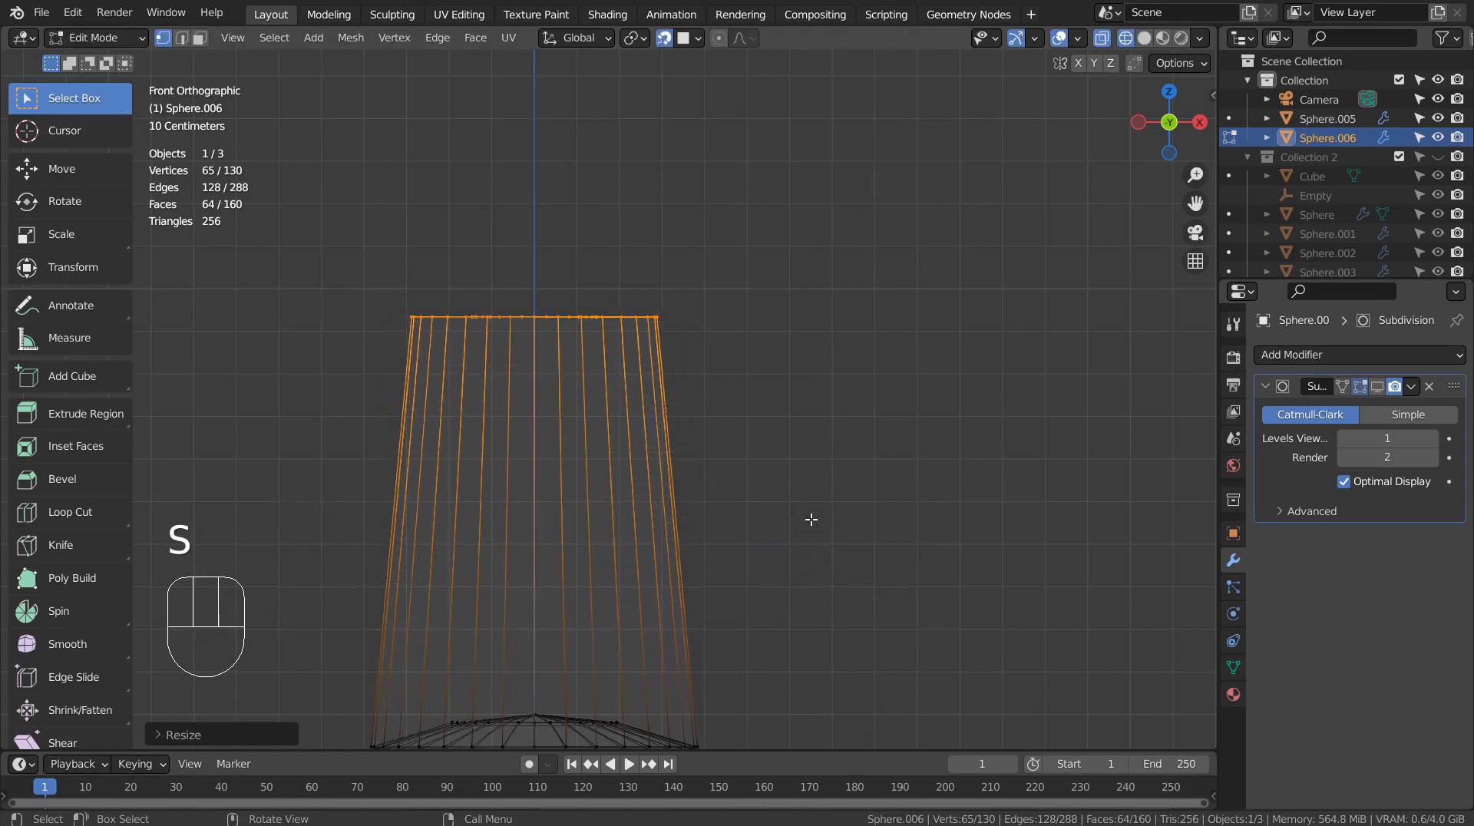
- Delete the faces capping the column so its top is open
{"action": "middle_click_drag", "start_coordinate": [841, 498], "coordinate": [853, 412]}
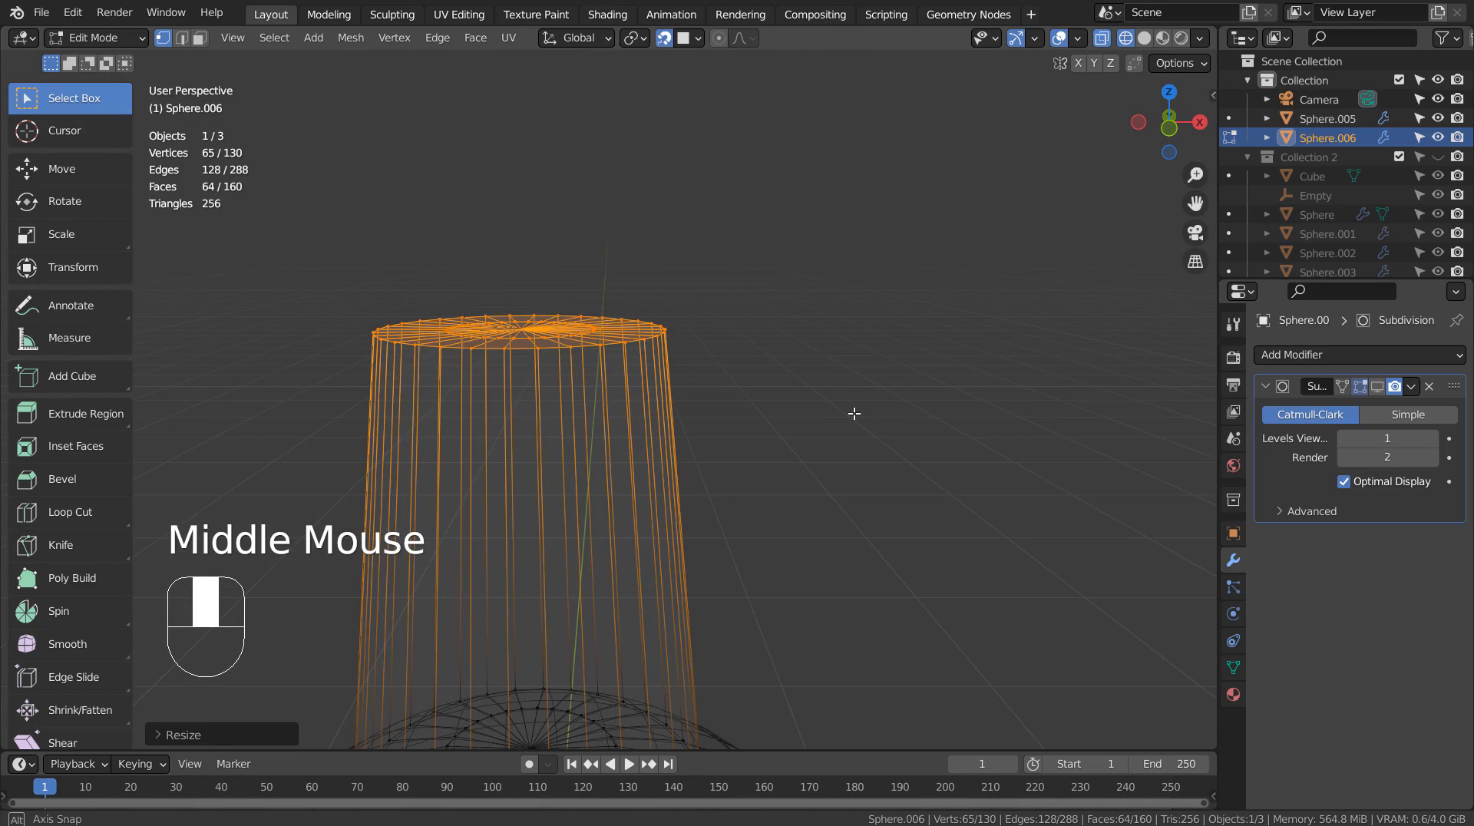
{"action": "middle_click_drag", "start_coordinate": [854, 413], "coordinate": [850, 455]}
{"action": "key", "text": "x"}
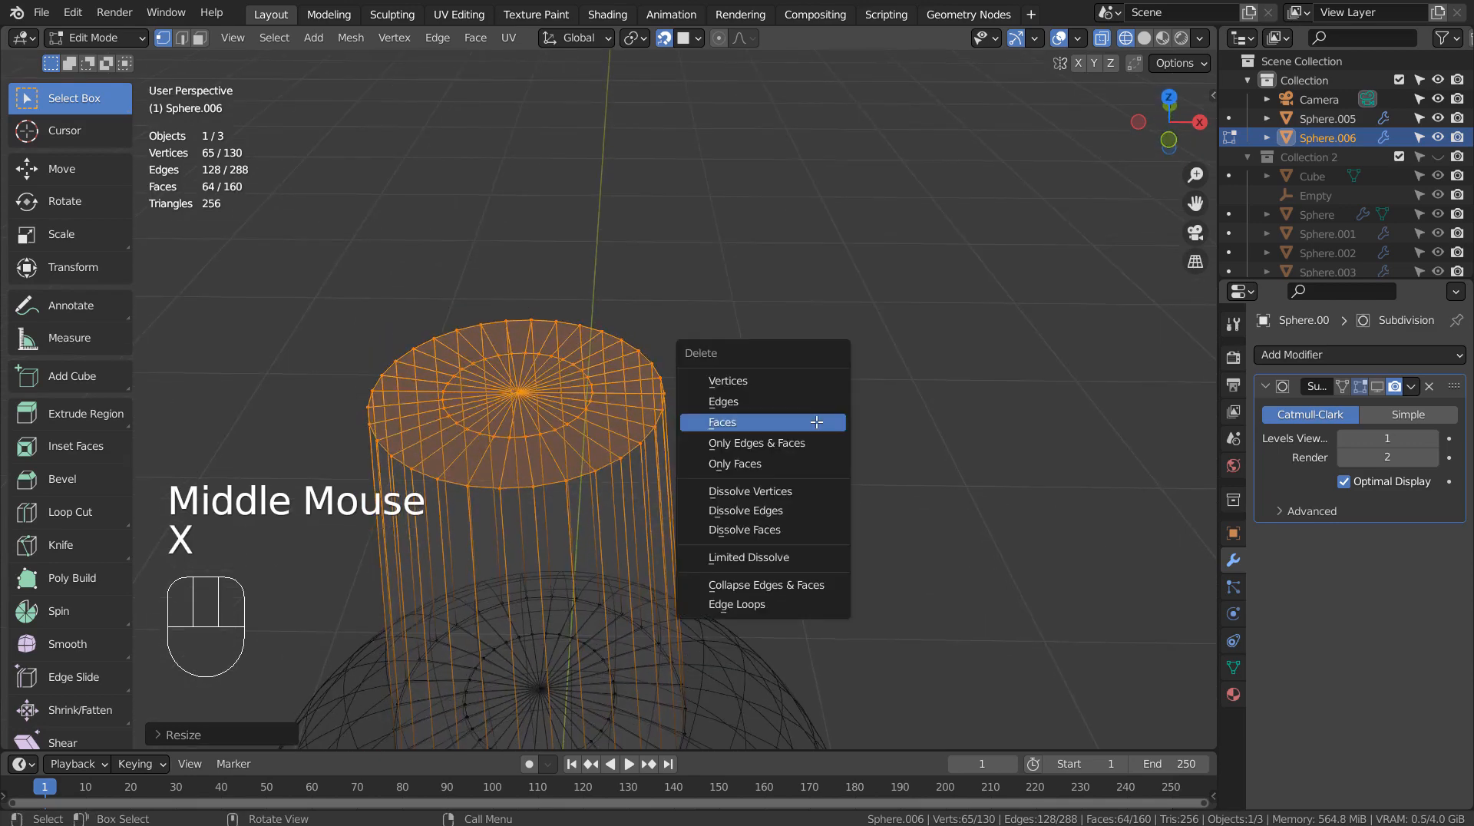
{"action": "left_click", "coordinate": [817, 421]}
{"action": "key", "text": "2"}
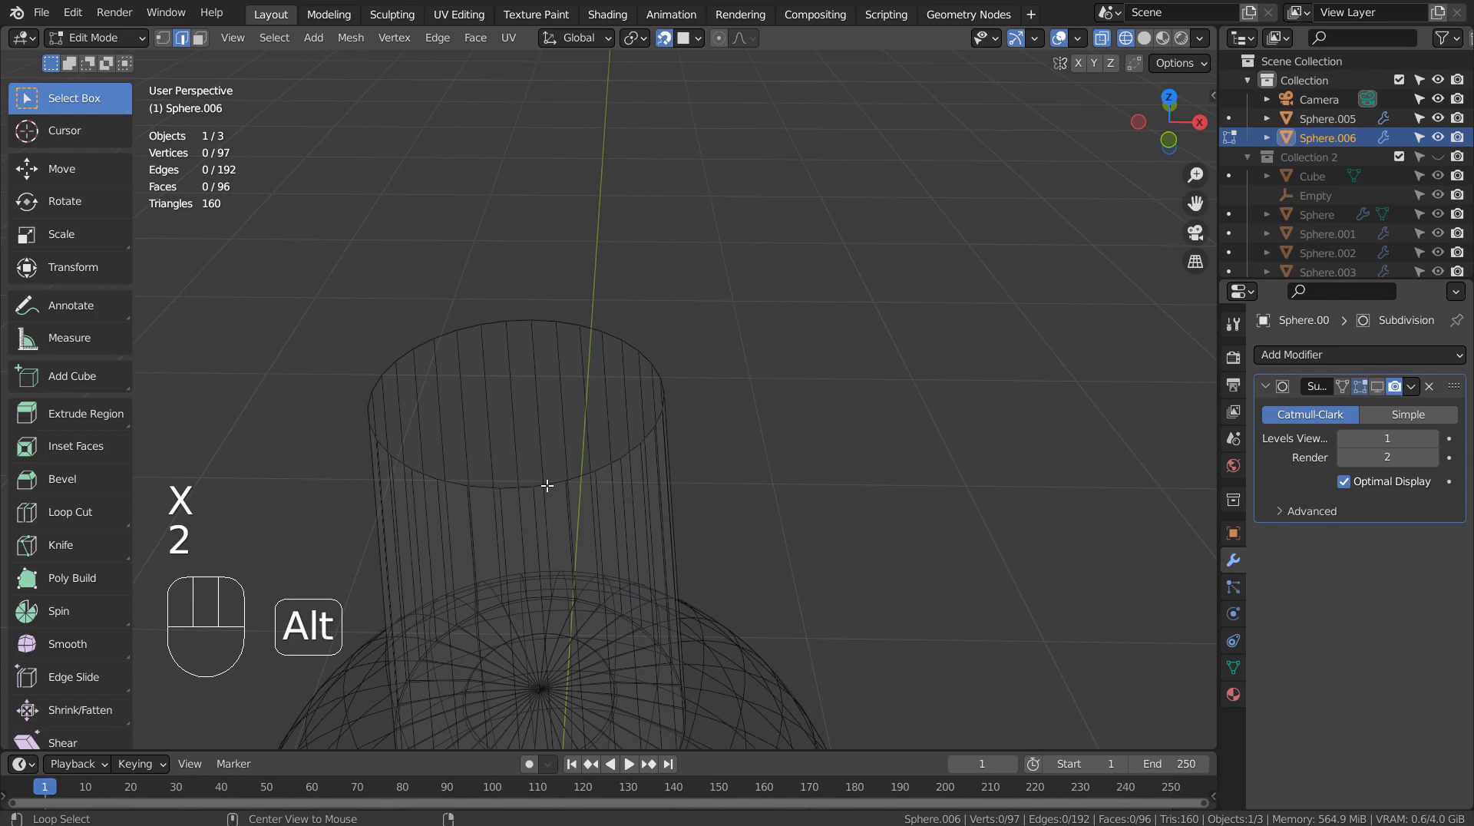
- Select the top rim edge loop and snap the 3D cursor to it
{"action": "left_click", "coordinate": [546, 485], "text": "alt"}
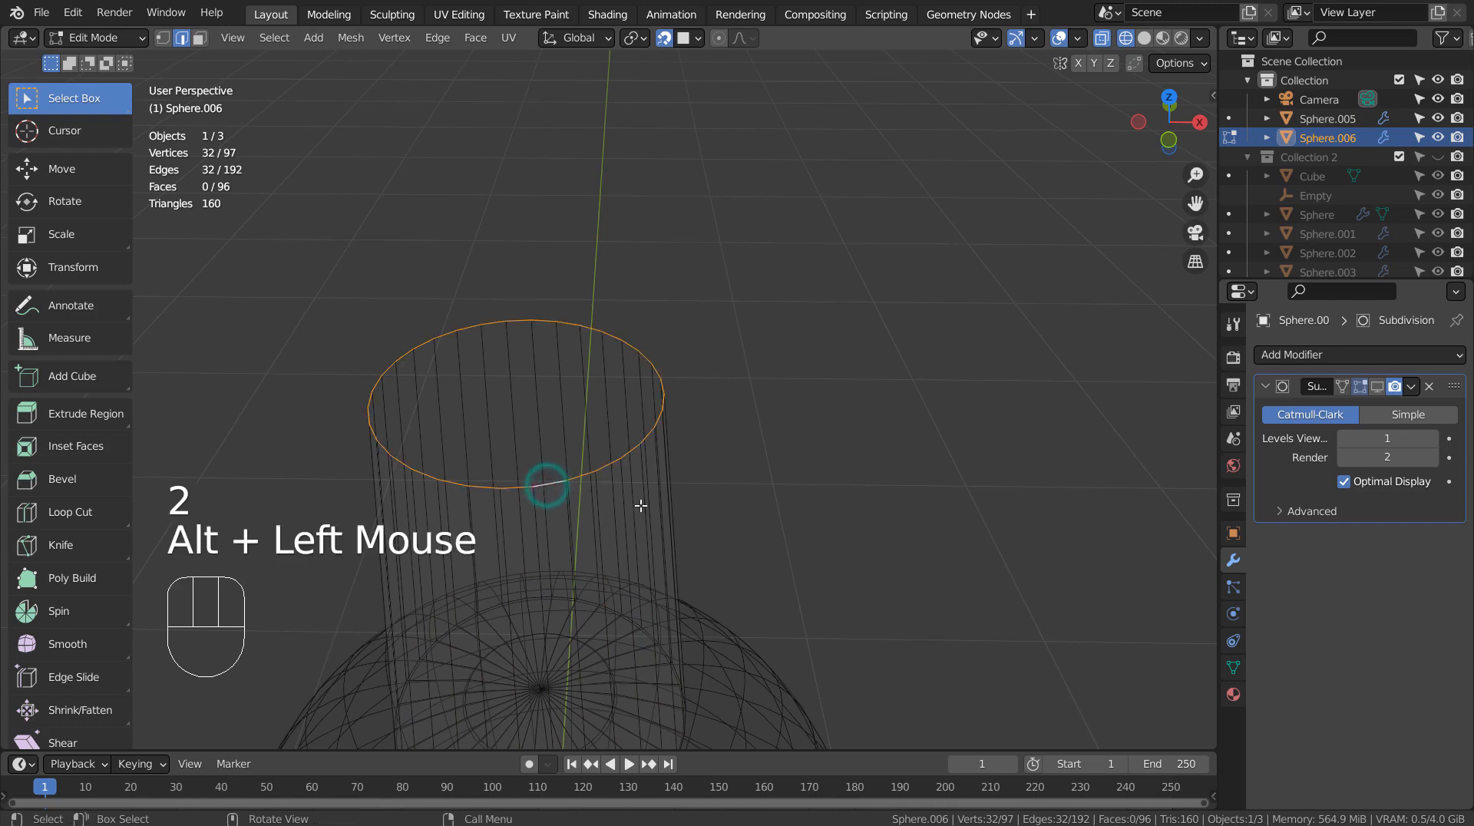
{"action": "middle_click_drag", "start_coordinate": [744, 510], "coordinate": [762, 502]}
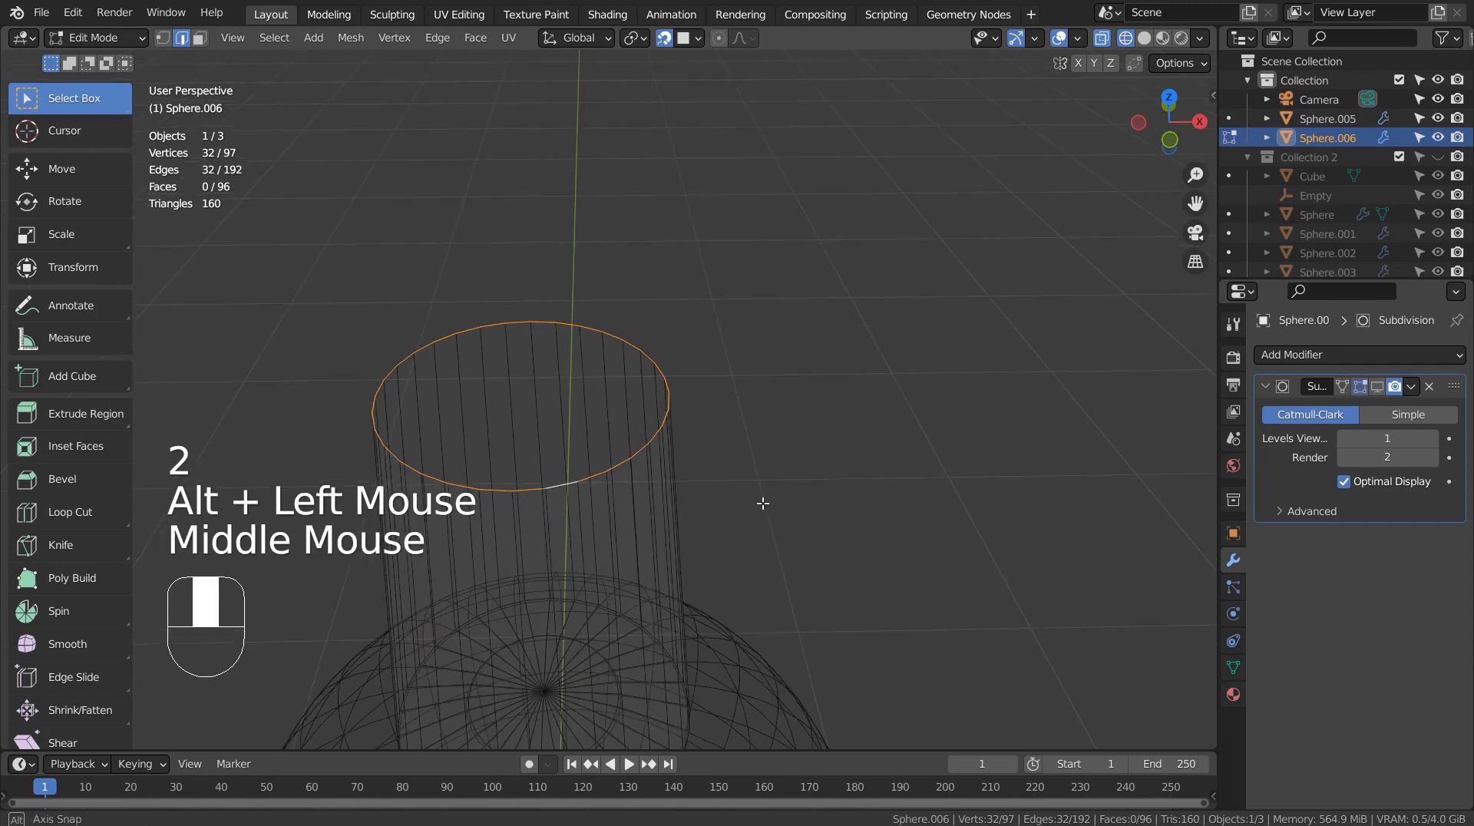
{"action": "mouse_move", "coordinate": [762, 502]}
{"action": "middle_mouse_down"}
{"action": "mouse_move", "coordinate": [785, 430]}
{"action": "mouse_move", "coordinate": [746, 434]}
{"action": "middle_mouse_up"}
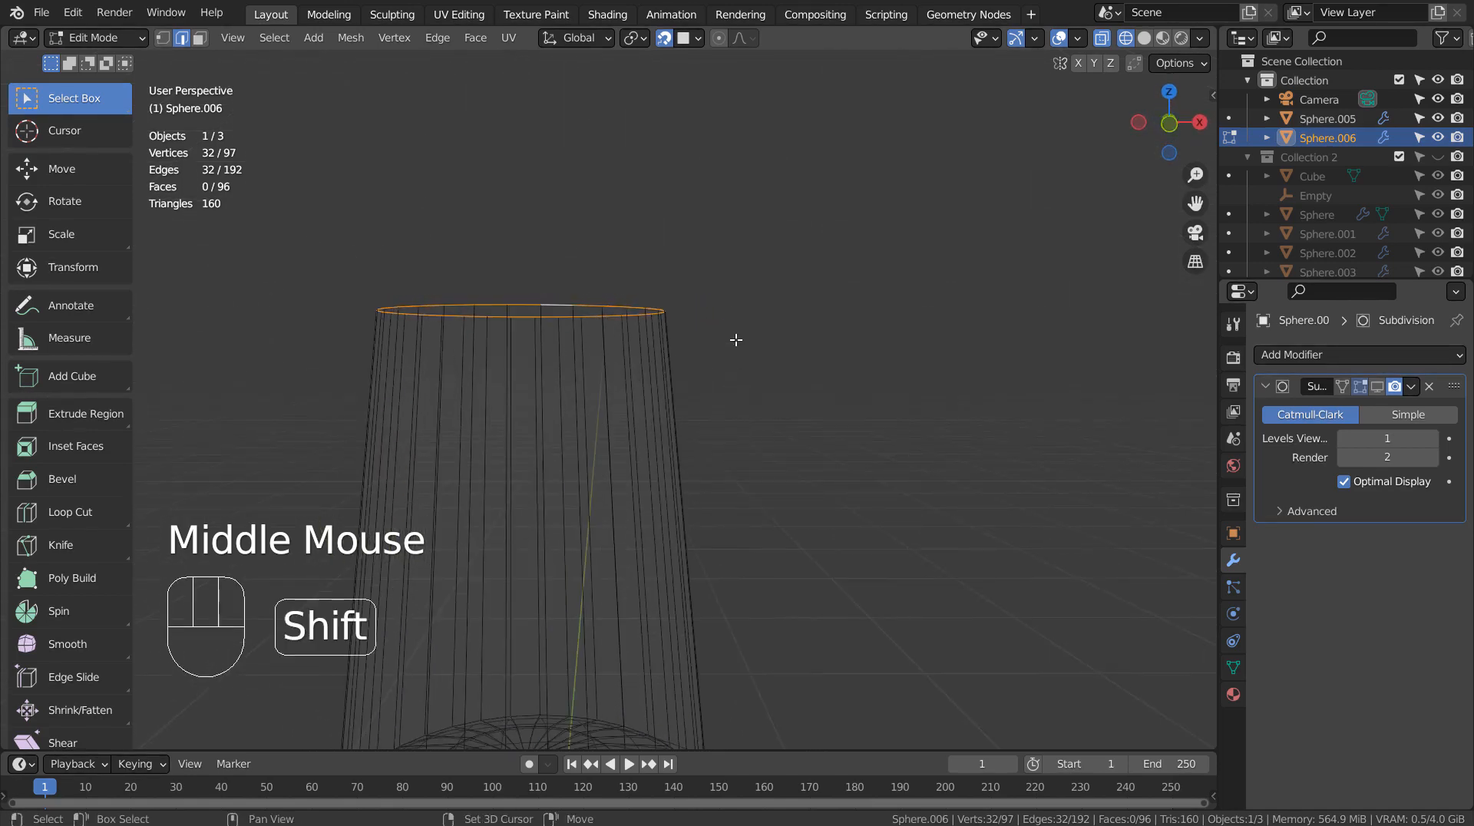
{"action": "key", "text": "shift+s"}
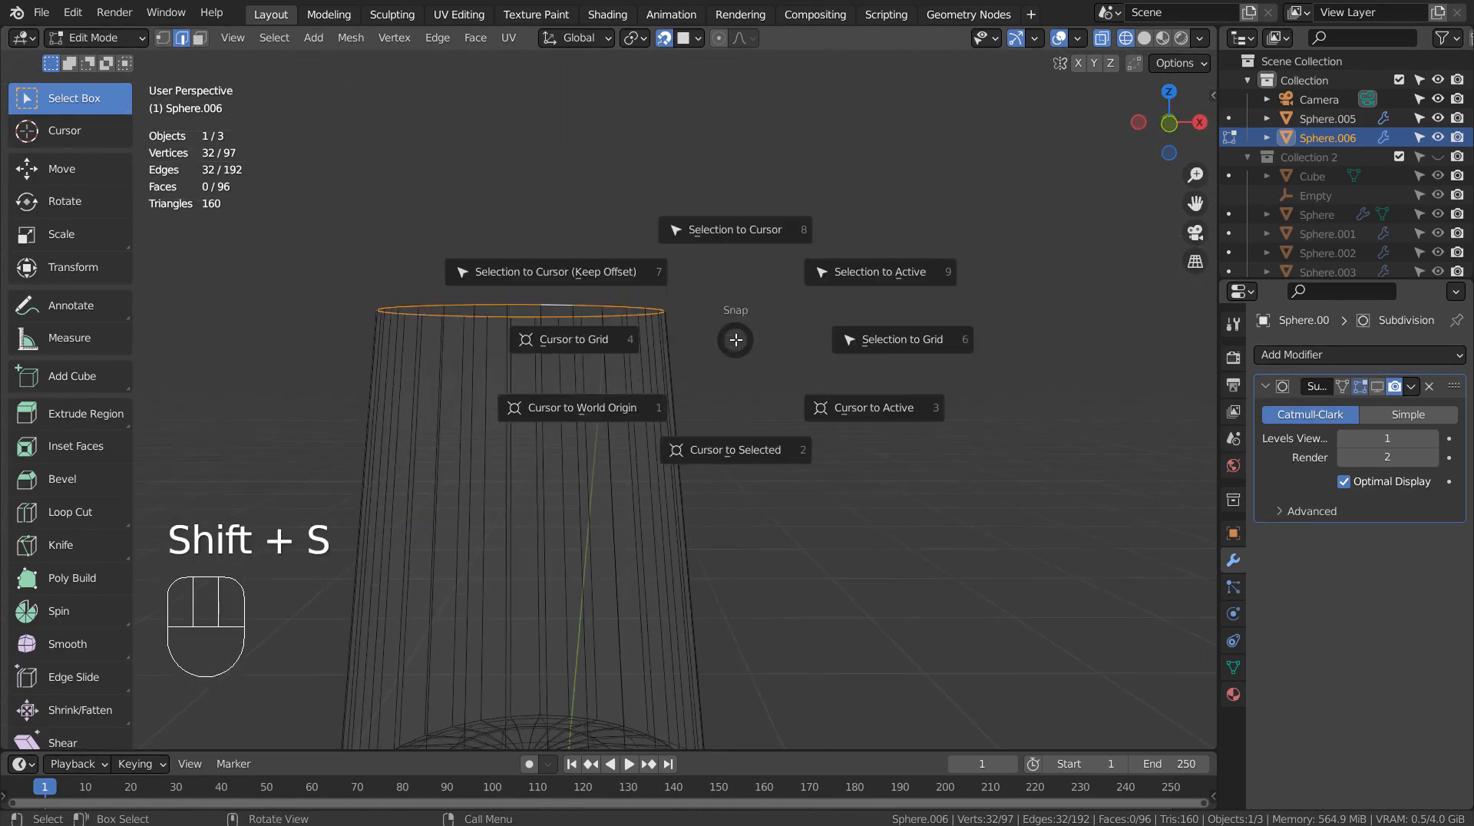
{"action": "left_click", "coordinate": [735, 454]}
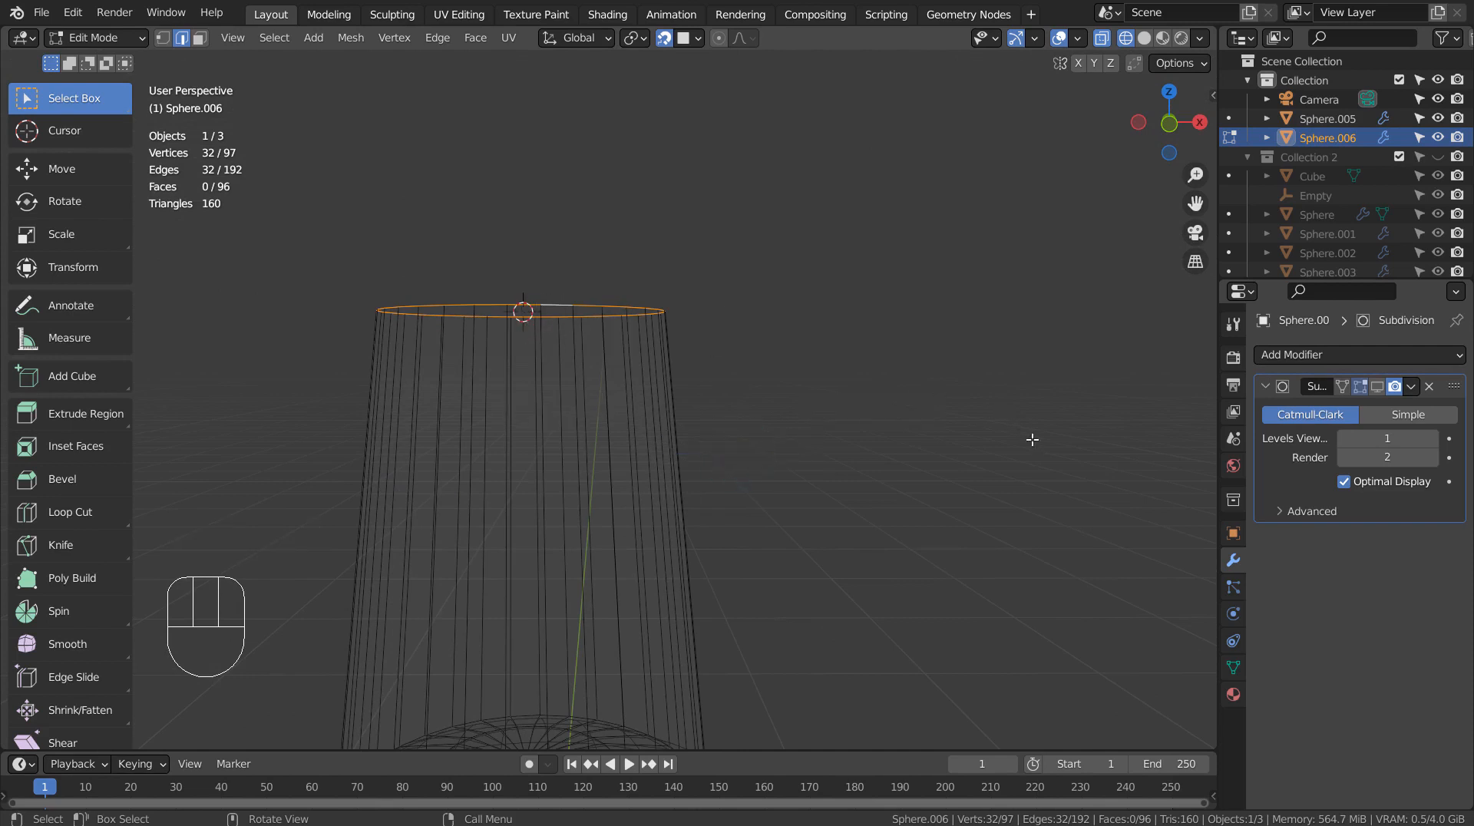
- Add a Mirror modifier to the column and try out its X, Y and Z axes
{"action": "key", "text": "Tab"}
{"action": "left_click", "coordinate": [1323, 350]}
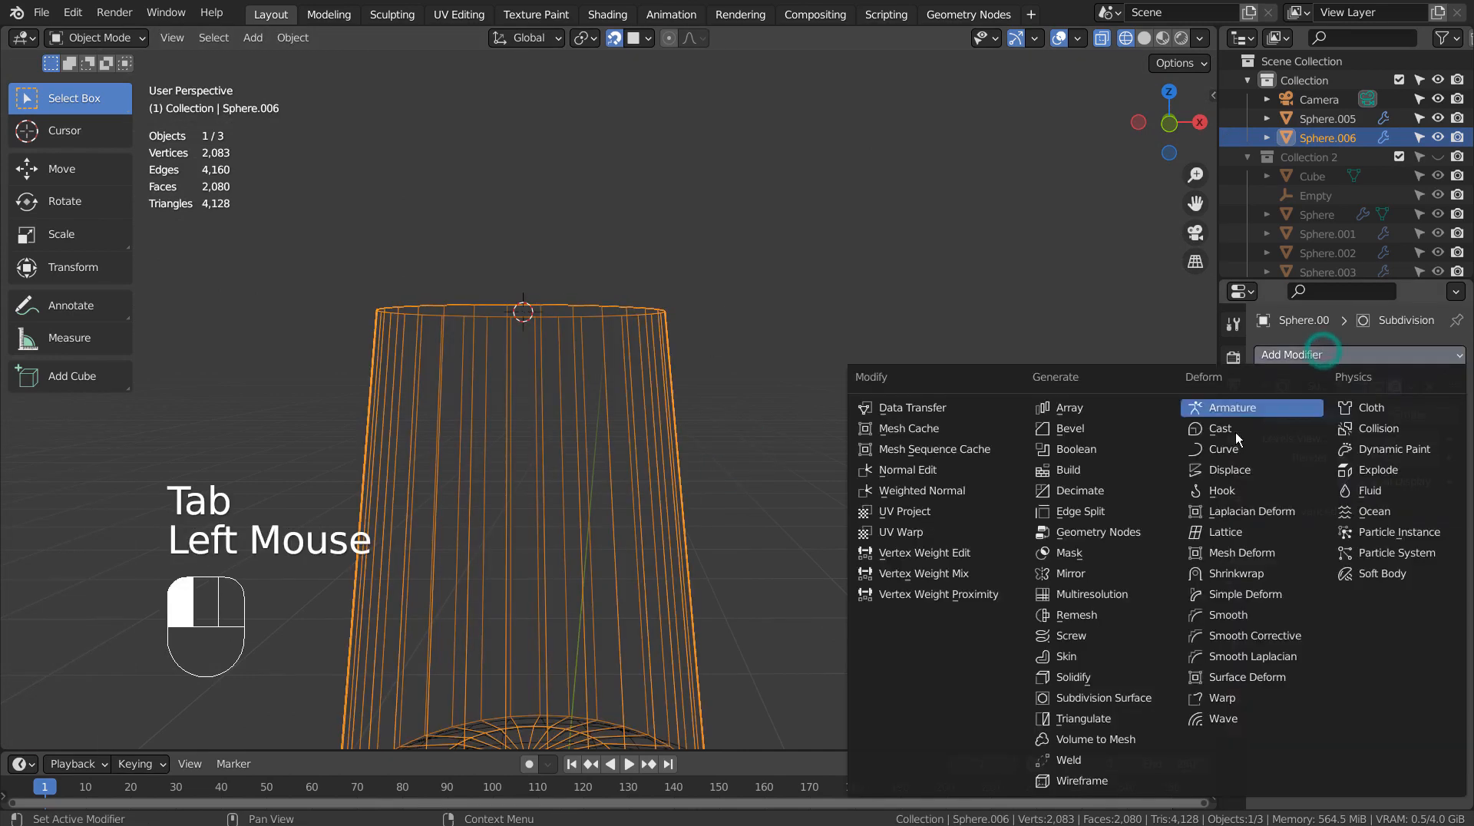
{"action": "left_click", "coordinate": [1148, 573]}
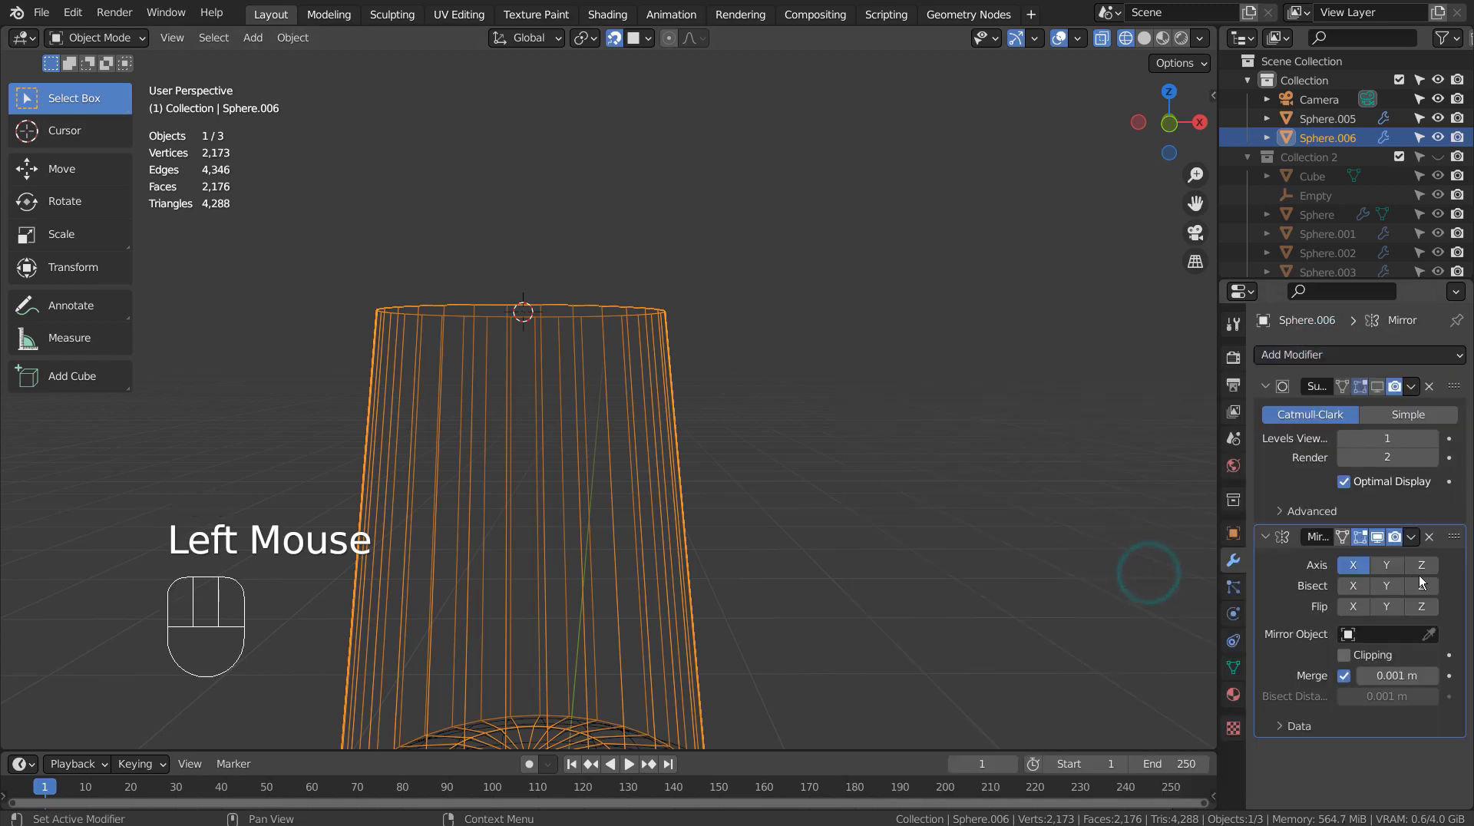
{"action": "left_click", "coordinate": [1421, 566]}
{"action": "left_click", "coordinate": [1389, 566]}
{"action": "left_click", "coordinate": [1412, 566]}
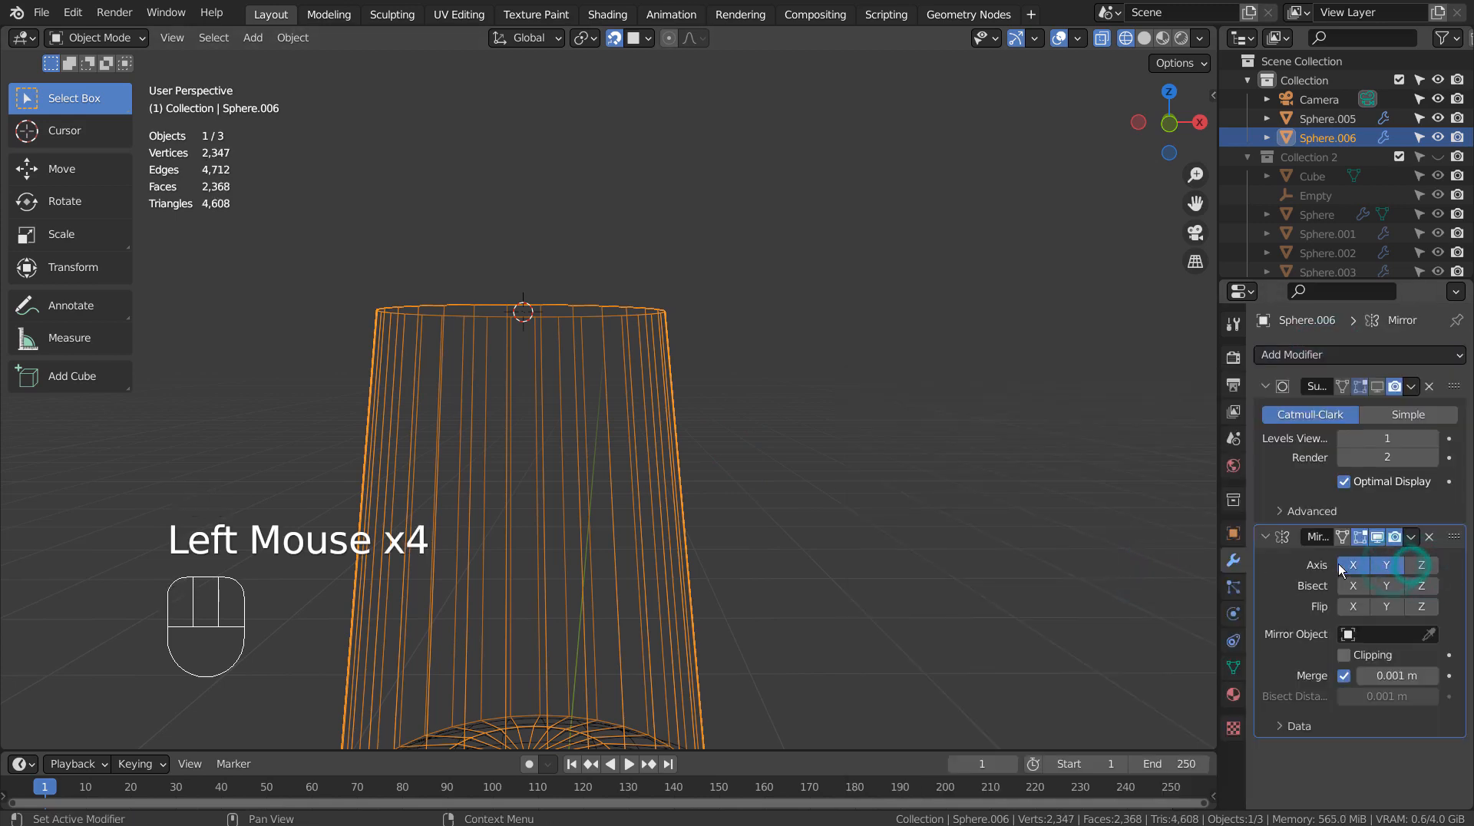
{"action": "left_click", "coordinate": [1357, 565]}
{"action": "left_click", "coordinate": [1380, 565]}
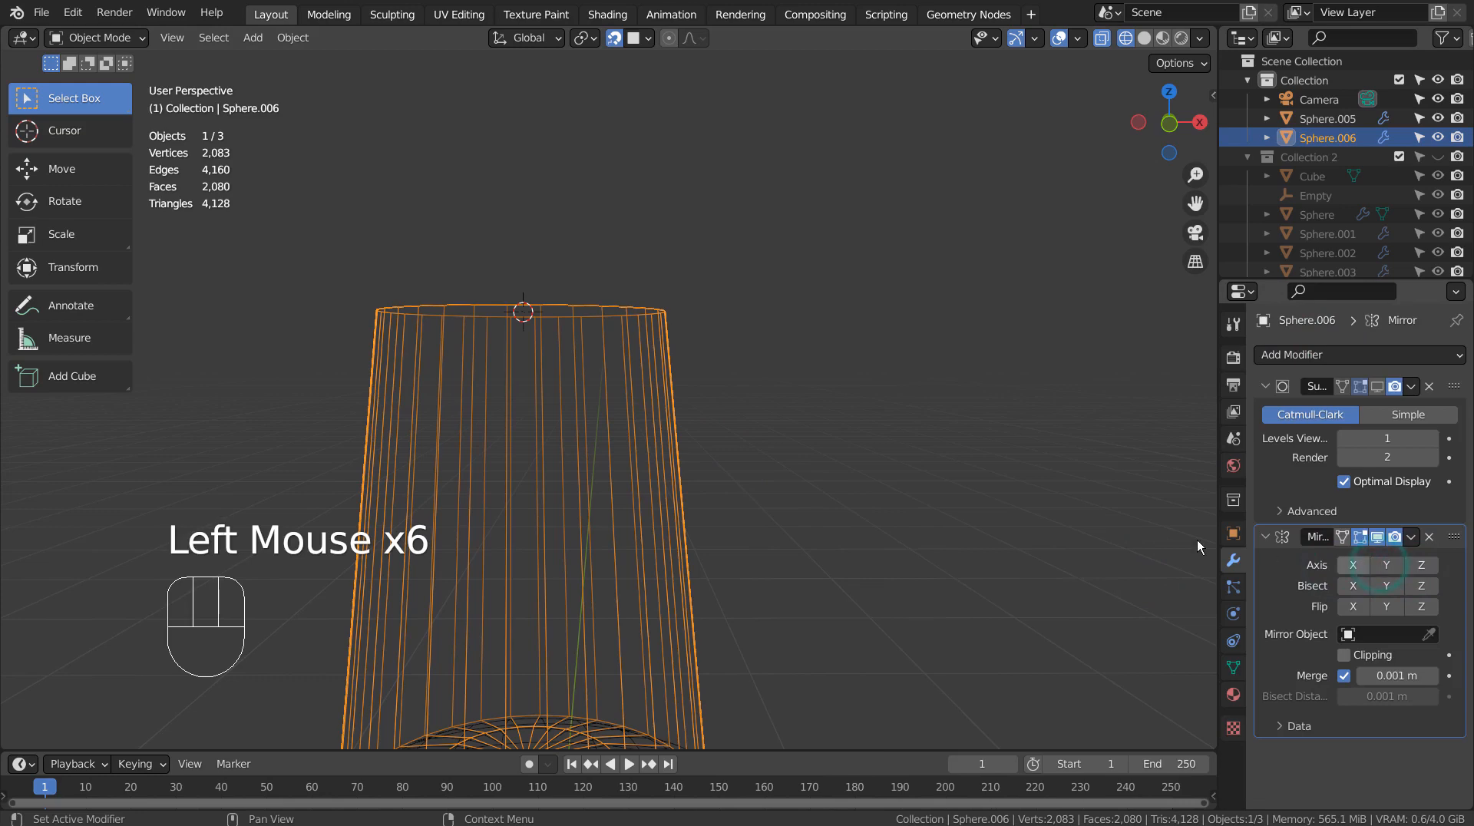
{"action": "middle_click_drag", "start_coordinate": [992, 464], "coordinate": [988, 503]}
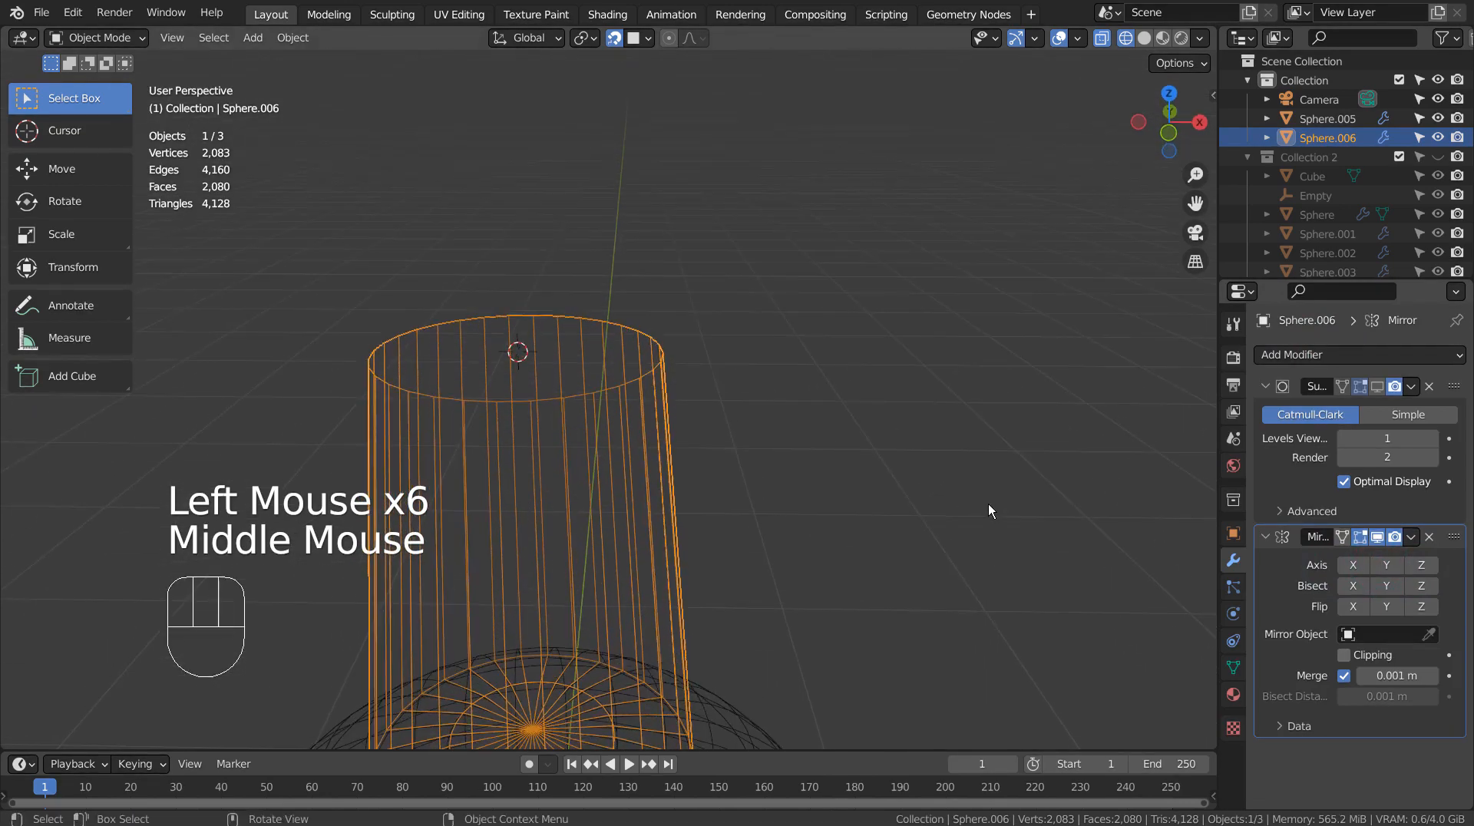
- Set the origin to the 3D cursor and mirror along Z only, forming an hourglass arm
{"action": "key", "text": "Tab"}
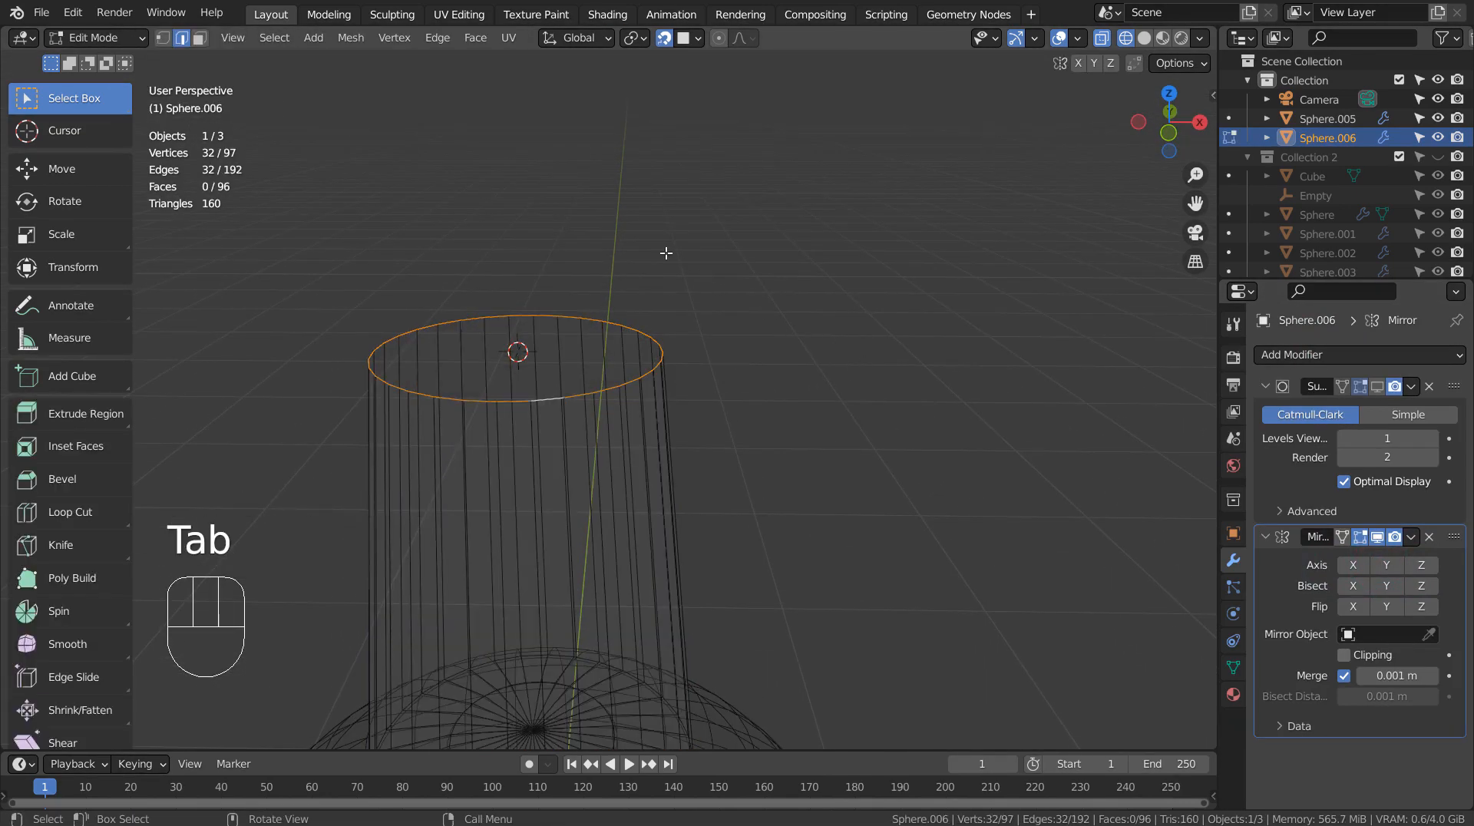
{"action": "key", "text": "Tab"}
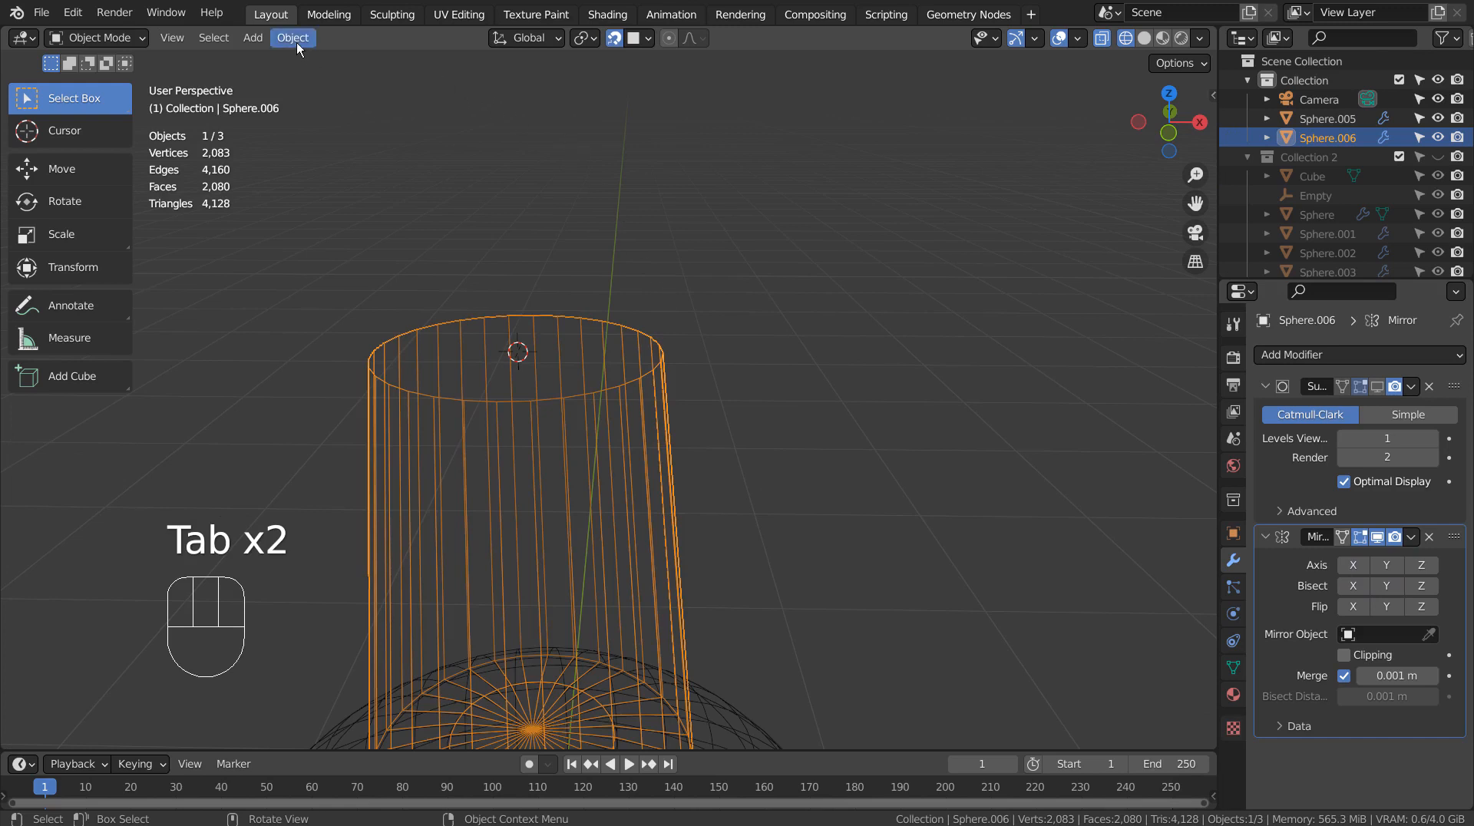
{"action": "left_click", "coordinate": [293, 38]}
{"action": "mouse_move", "coordinate": [346, 78]}
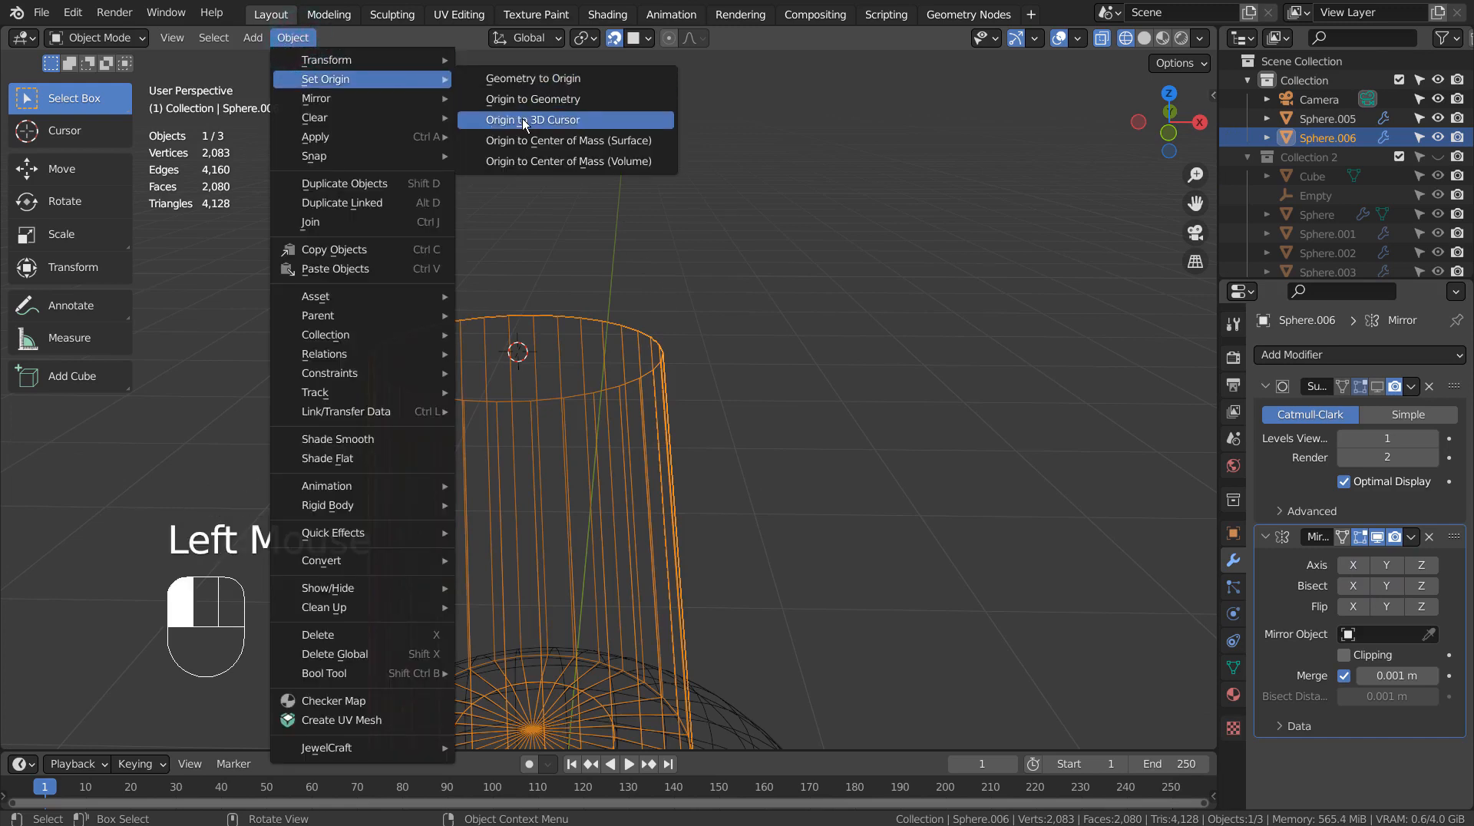
{"action": "left_click", "coordinate": [522, 119]}
{"action": "left_click", "coordinate": [1420, 566]}
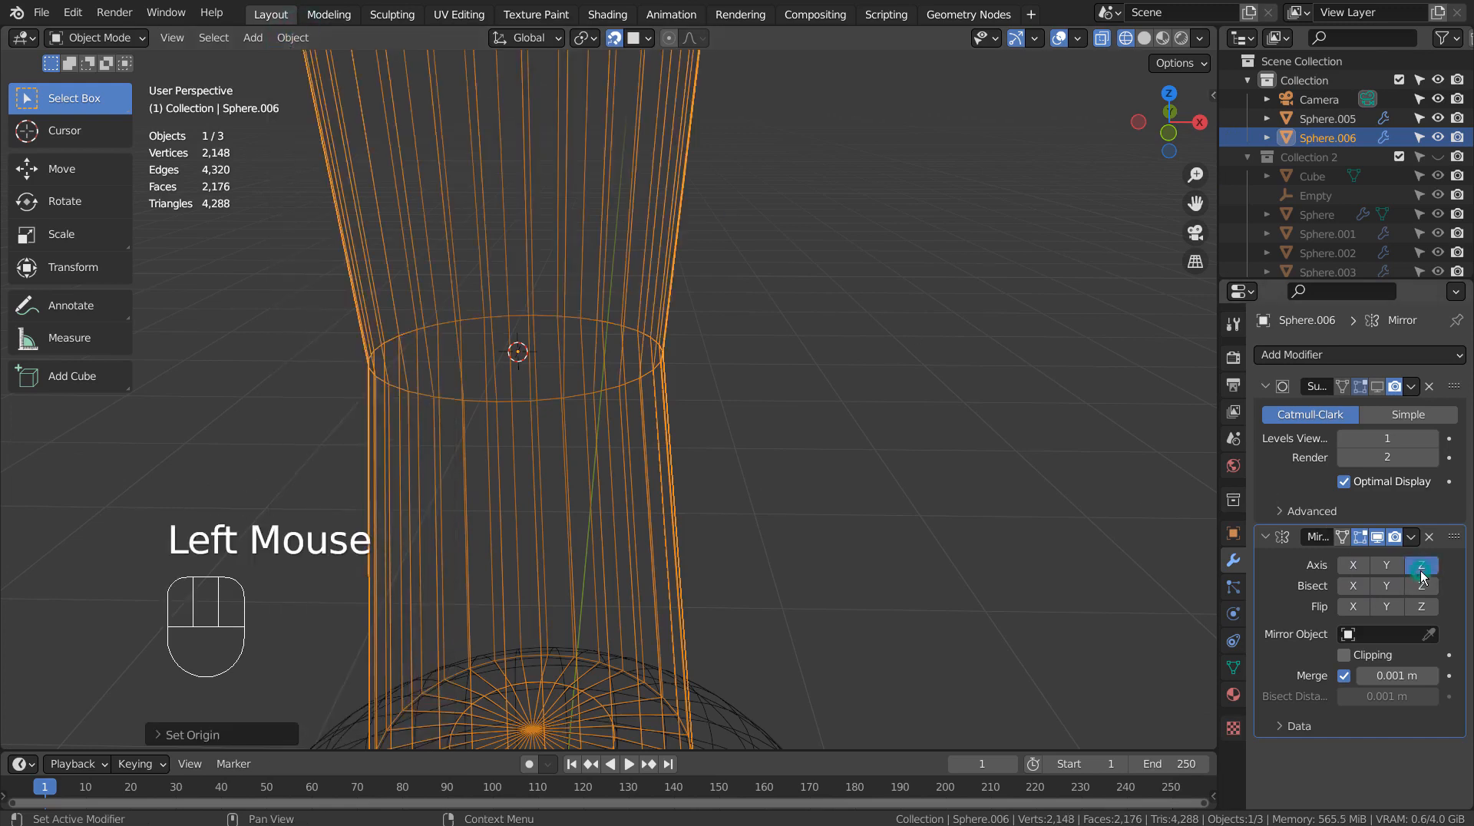
{"action": "scroll", "coordinate": [1042, 546], "scroll_direction": "down", "scroll_amount": 3}
{"action": "scroll", "coordinate": [1043, 547], "scroll_direction": "down", "scroll_amount": 1}
{"action": "mouse_move", "coordinate": [1042, 547]}
{"action": "middle_mouse_down"}
{"action": "mouse_move", "coordinate": [932, 568]}
{"action": "mouse_move", "coordinate": [939, 507]}
{"action": "mouse_move", "coordinate": [923, 537]}
{"action": "middle_mouse_up"}
{"action": "middle_click", "coordinate": [940, 508]}
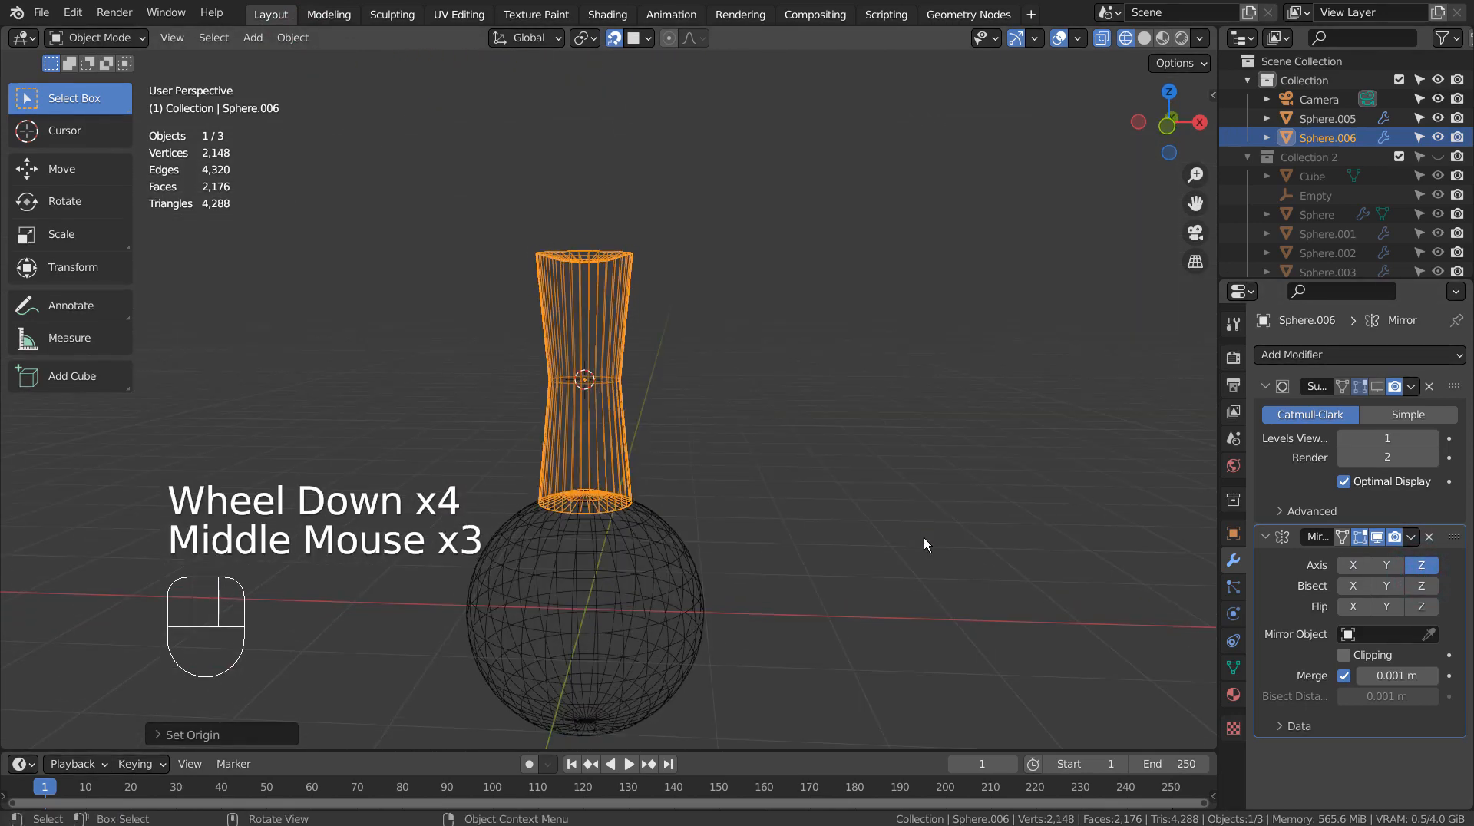
- Duplicate the lower sphere and drop the copy above the neck in front view
{"action": "key", "text": "shift+z"}
{"action": "left_click", "coordinate": [924, 537]}
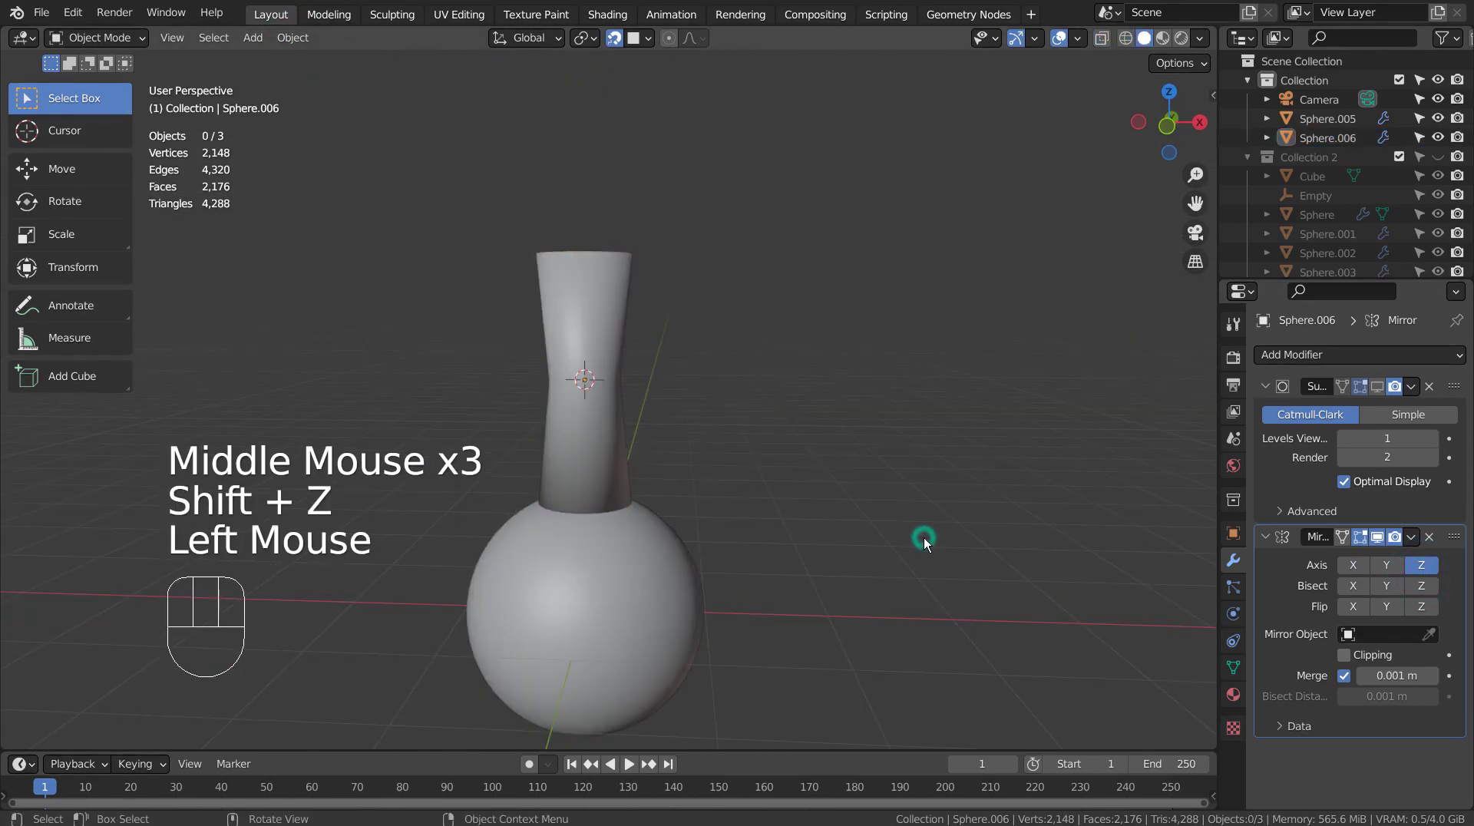
{"action": "left_click", "coordinate": [602, 486]}
{"action": "left_click", "coordinate": [643, 572]}
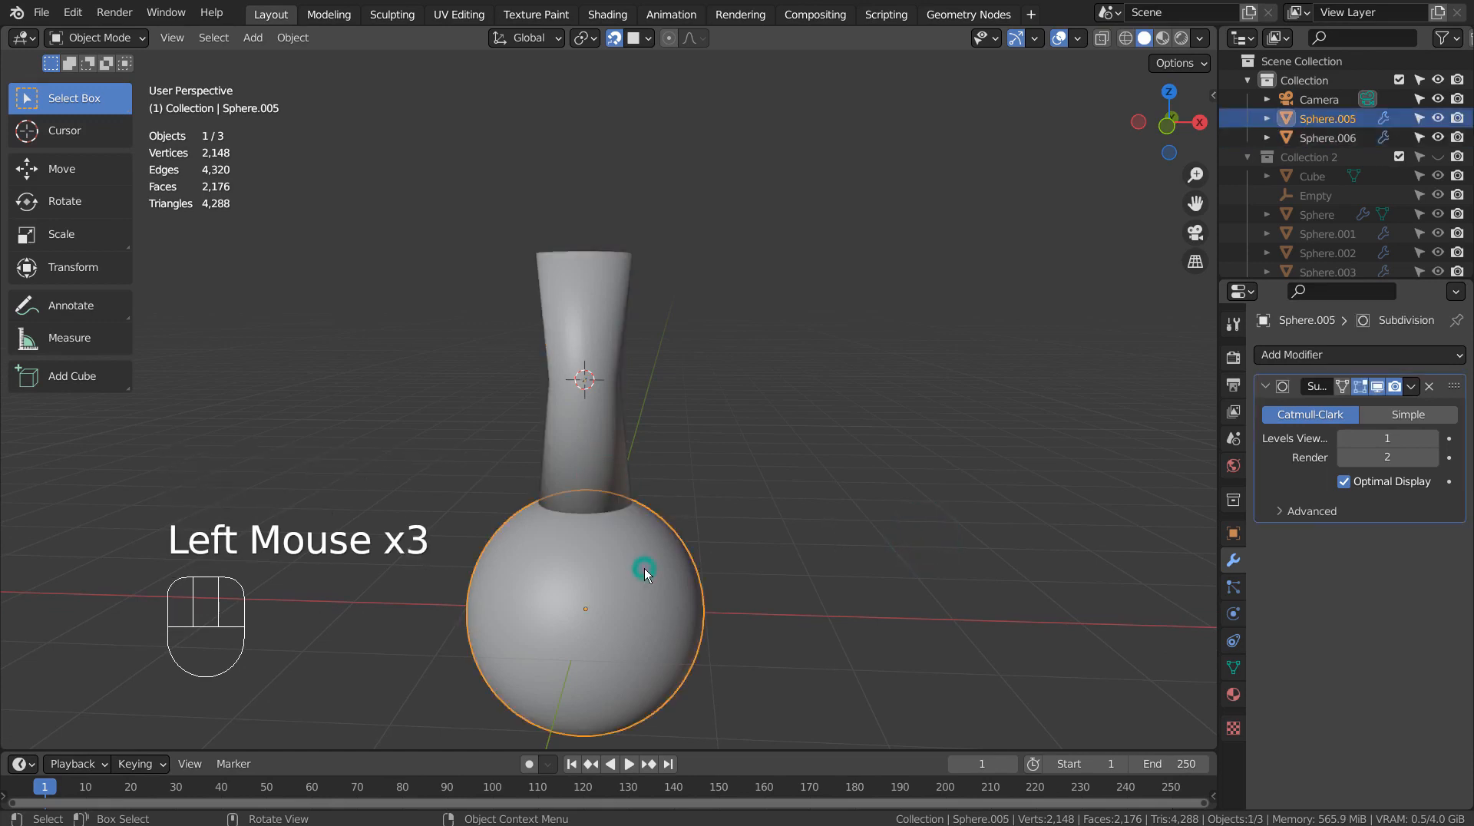
{"action": "key", "text": "KP_1"}
{"action": "key", "text": "shift+d"}
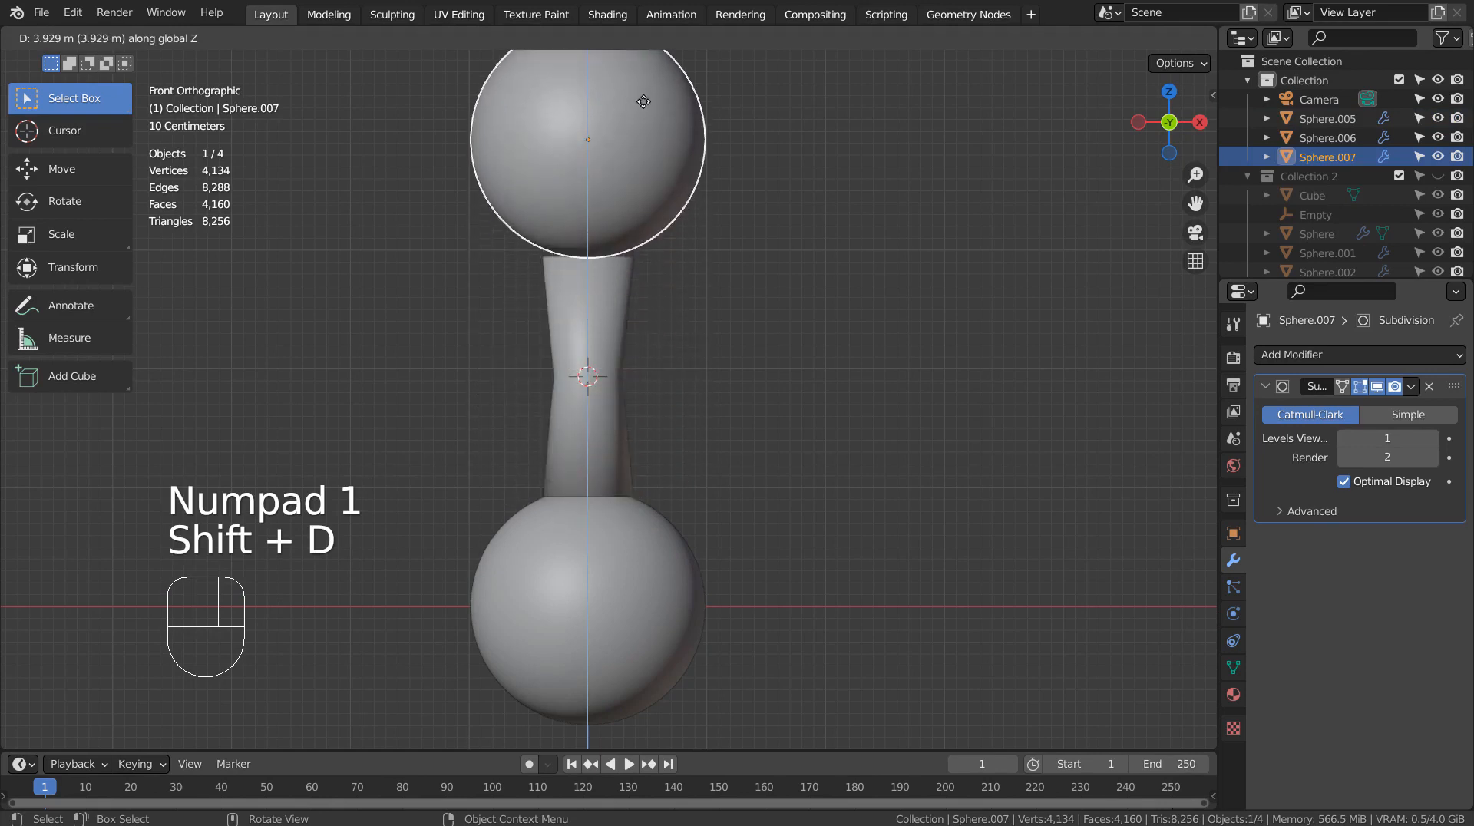
{"action": "left_click", "coordinate": [643, 110]}
{"action": "scroll", "coordinate": [648, 150], "scroll_direction": "up", "scroll_amount": 3}
- Slide the copied sphere down along Z until it rests on the neck's top
{"action": "middle_click_drag", "start_coordinate": [648, 150], "coordinate": [667, 480], "text": "shift"}
{"action": "key", "text": "shift+z"}
{"action": "scroll", "coordinate": [711, 446], "scroll_direction": "up", "scroll_amount": 3}
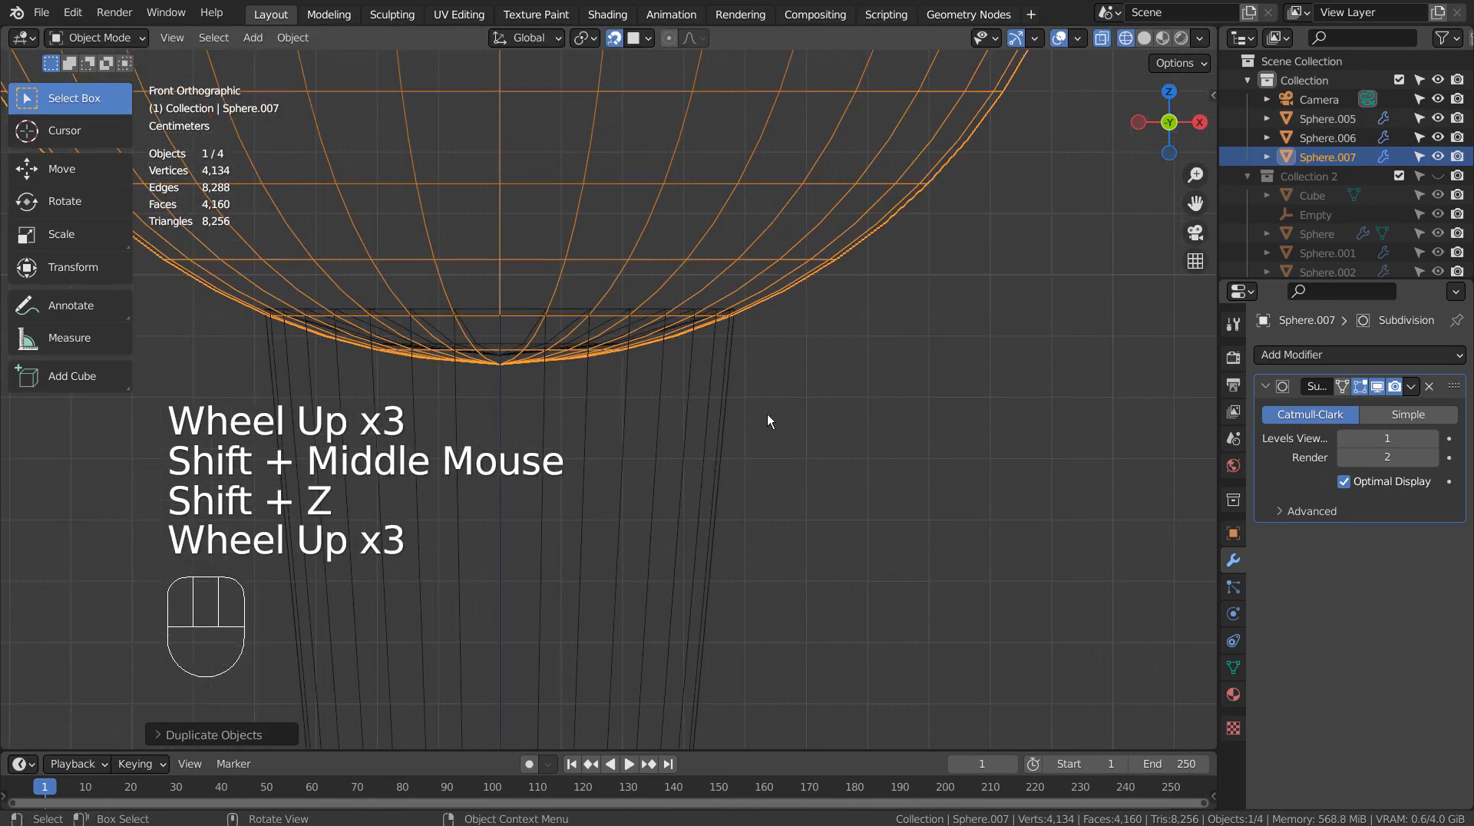
{"action": "key", "text": "g"}
{"action": "key", "text": "z"}
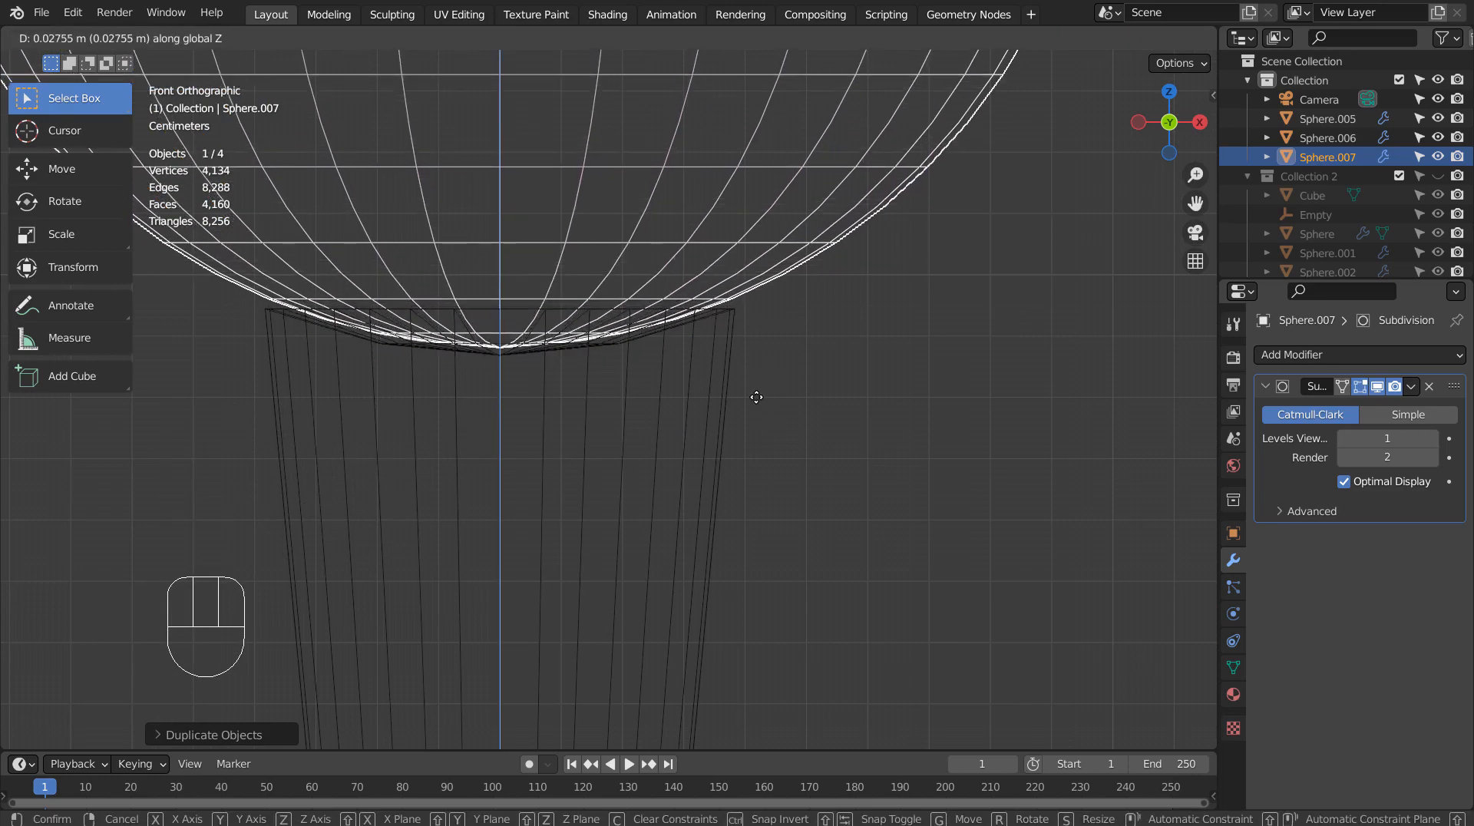
{"action": "key", "text": "shift"}
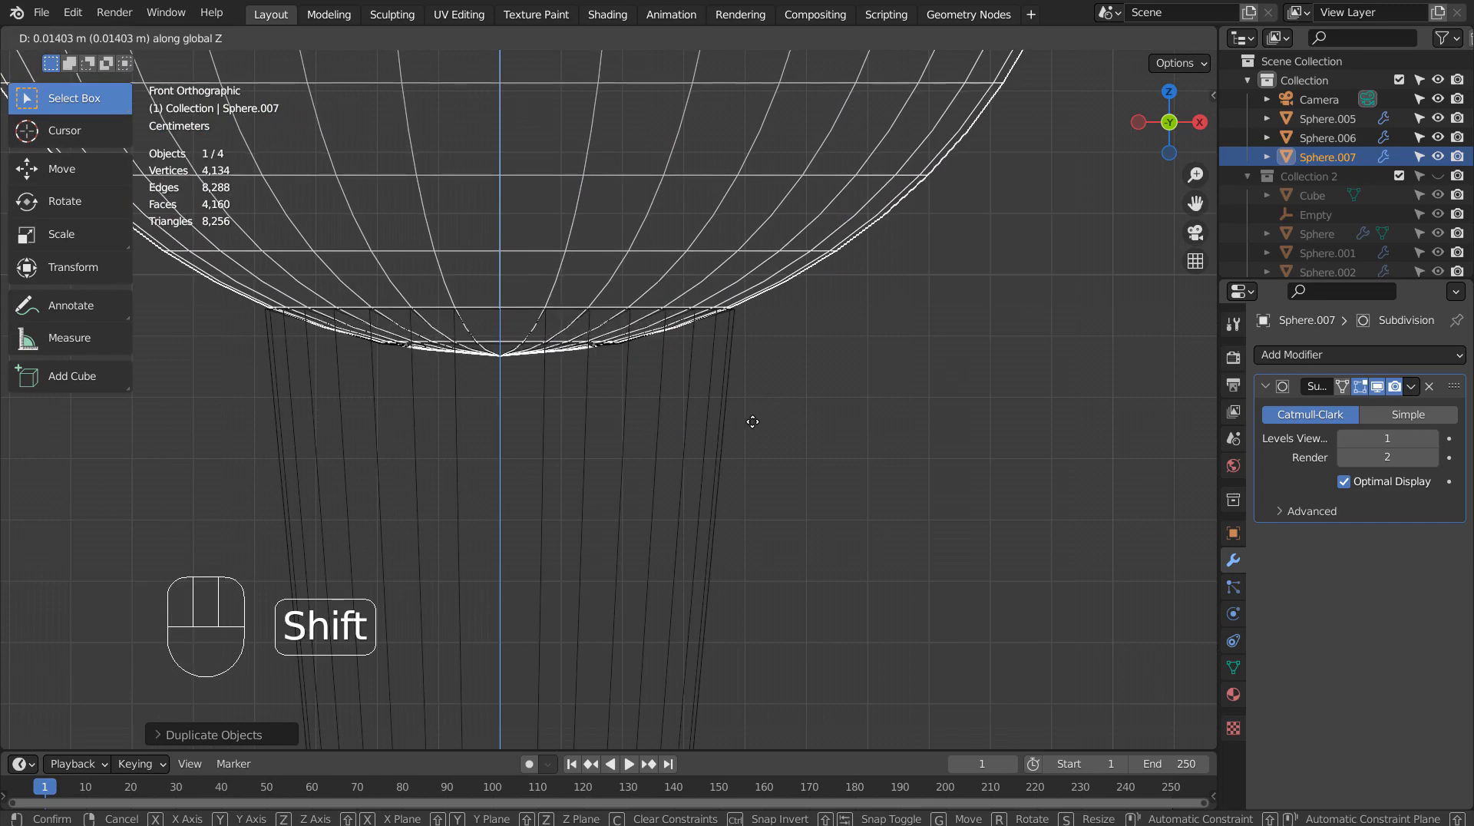
{"action": "left_click", "coordinate": [752, 424]}
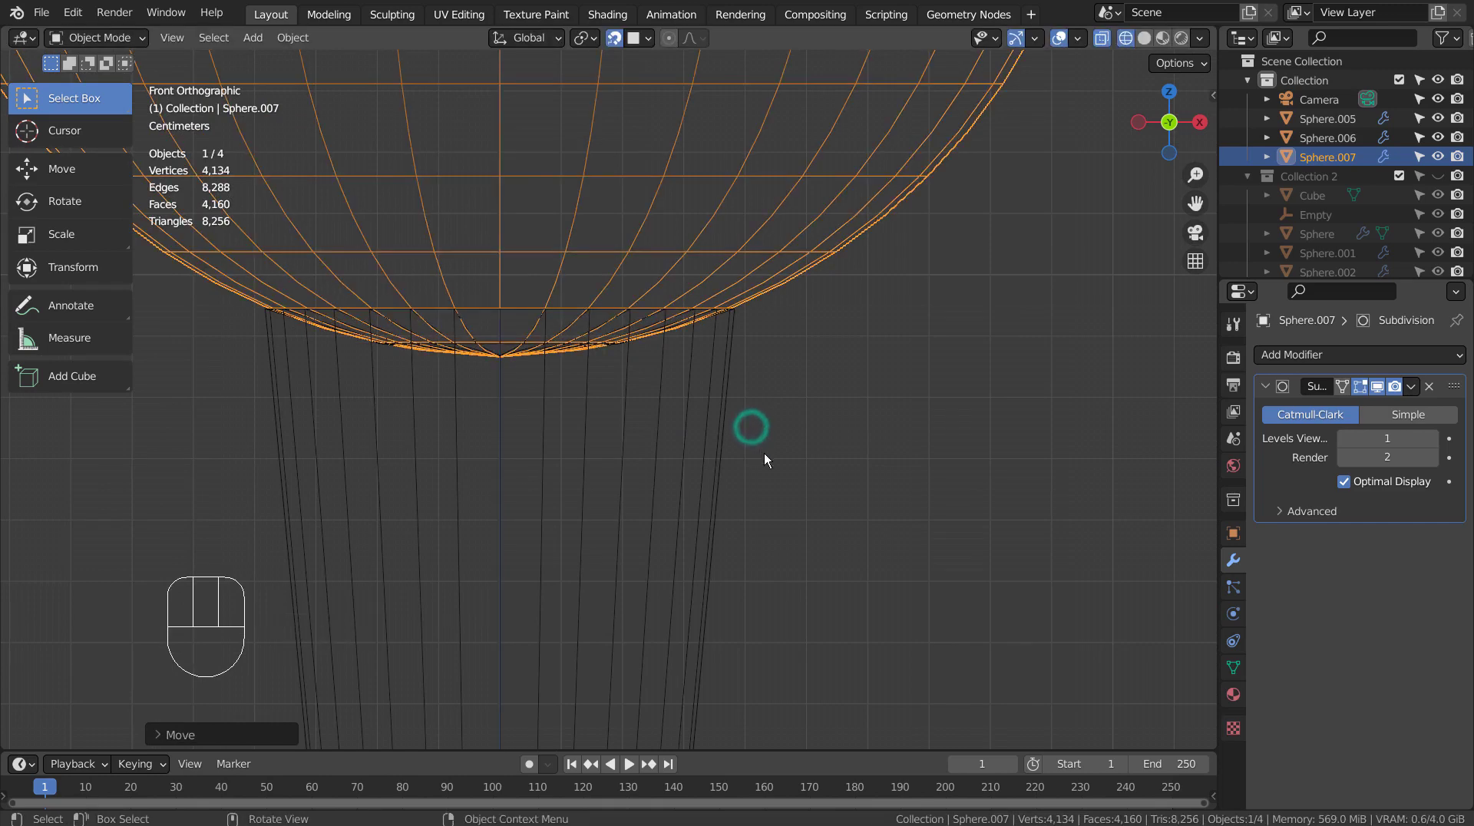
{"action": "left_click", "coordinate": [776, 496]}
{"action": "scroll", "coordinate": [780, 499], "scroll_direction": "down", "scroll_amount": 2}
{"action": "scroll", "coordinate": [783, 500], "scroll_direction": "down", "scroll_amount": 1}
{"action": "key", "text": "shift+z"}
{"action": "scroll", "coordinate": [783, 501], "scroll_direction": "down", "scroll_amount": 3}
{"action": "scroll", "coordinate": [782, 503], "scroll_direction": "down", "scroll_amount": 1}
{"action": "middle_click_drag", "start_coordinate": [782, 503], "coordinate": [668, 536]}
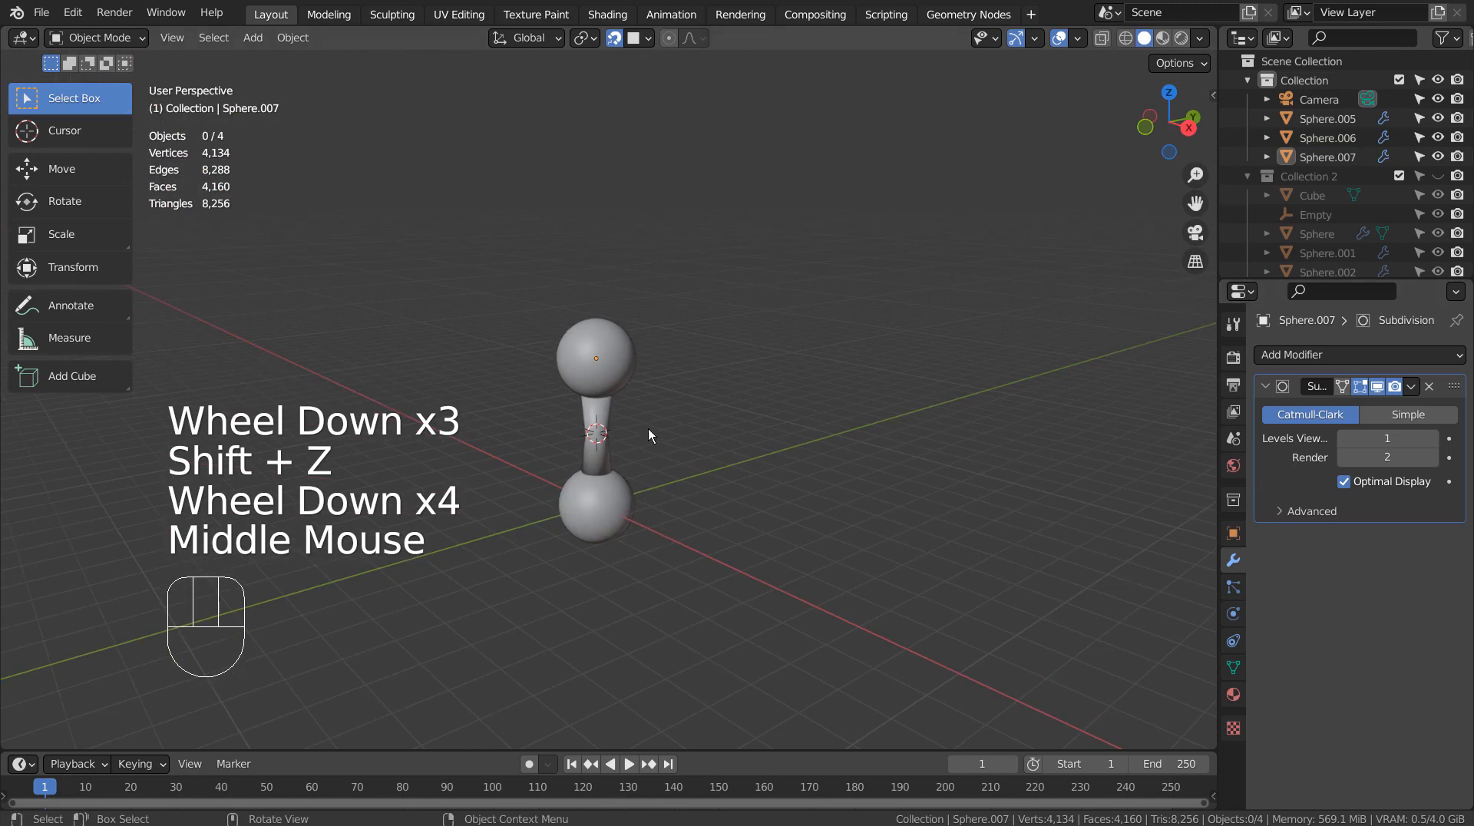
- Remove the Subdivision modifier from the neck so its mesh stays unsmoothed
{"action": "left_click", "coordinate": [596, 436]}
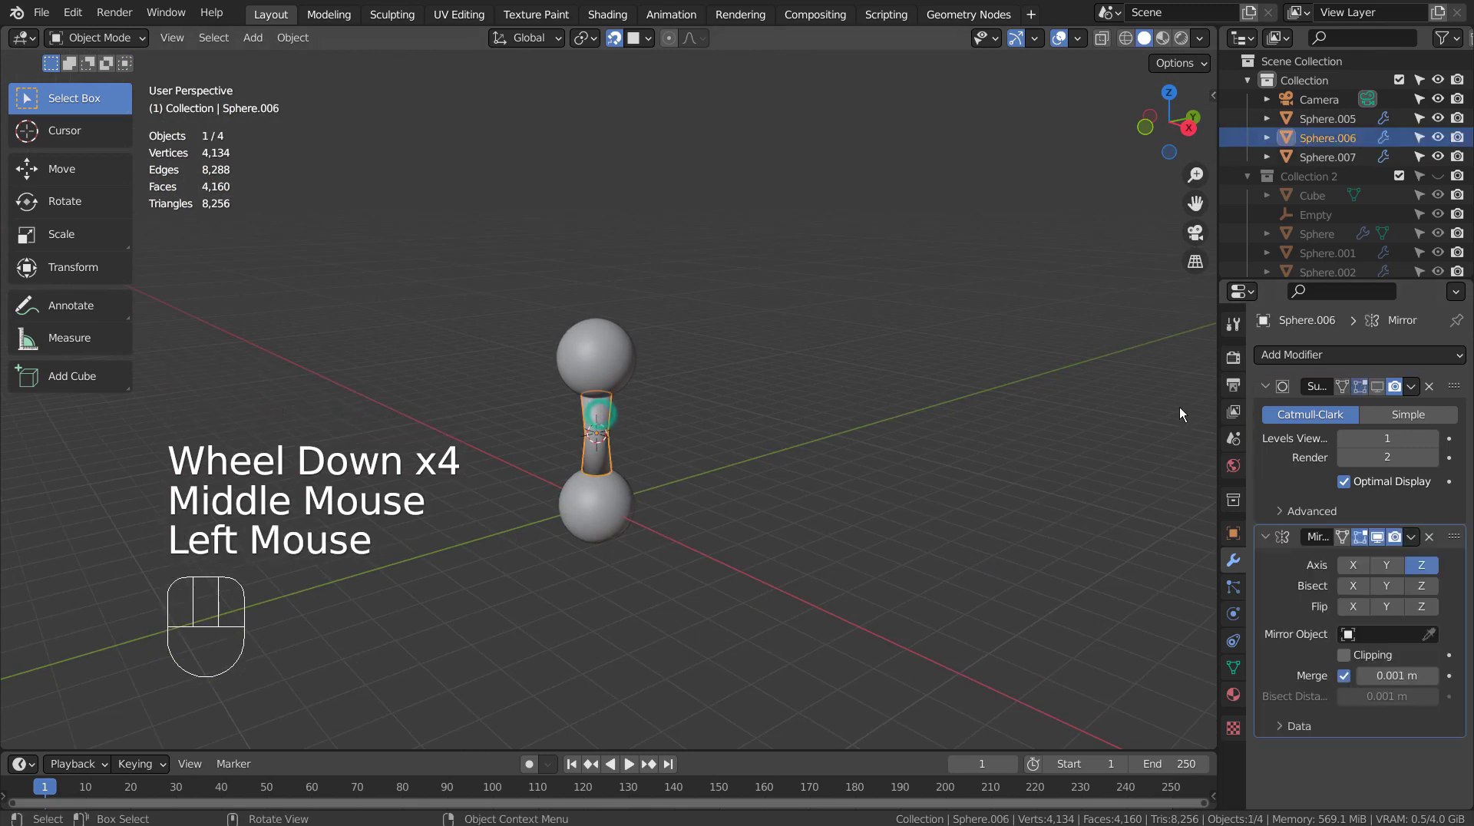
{"action": "left_click", "coordinate": [1378, 387]}
{"action": "left_click", "coordinate": [870, 420]}
{"action": "scroll", "coordinate": [850, 437], "scroll_direction": "up", "scroll_amount": 3}
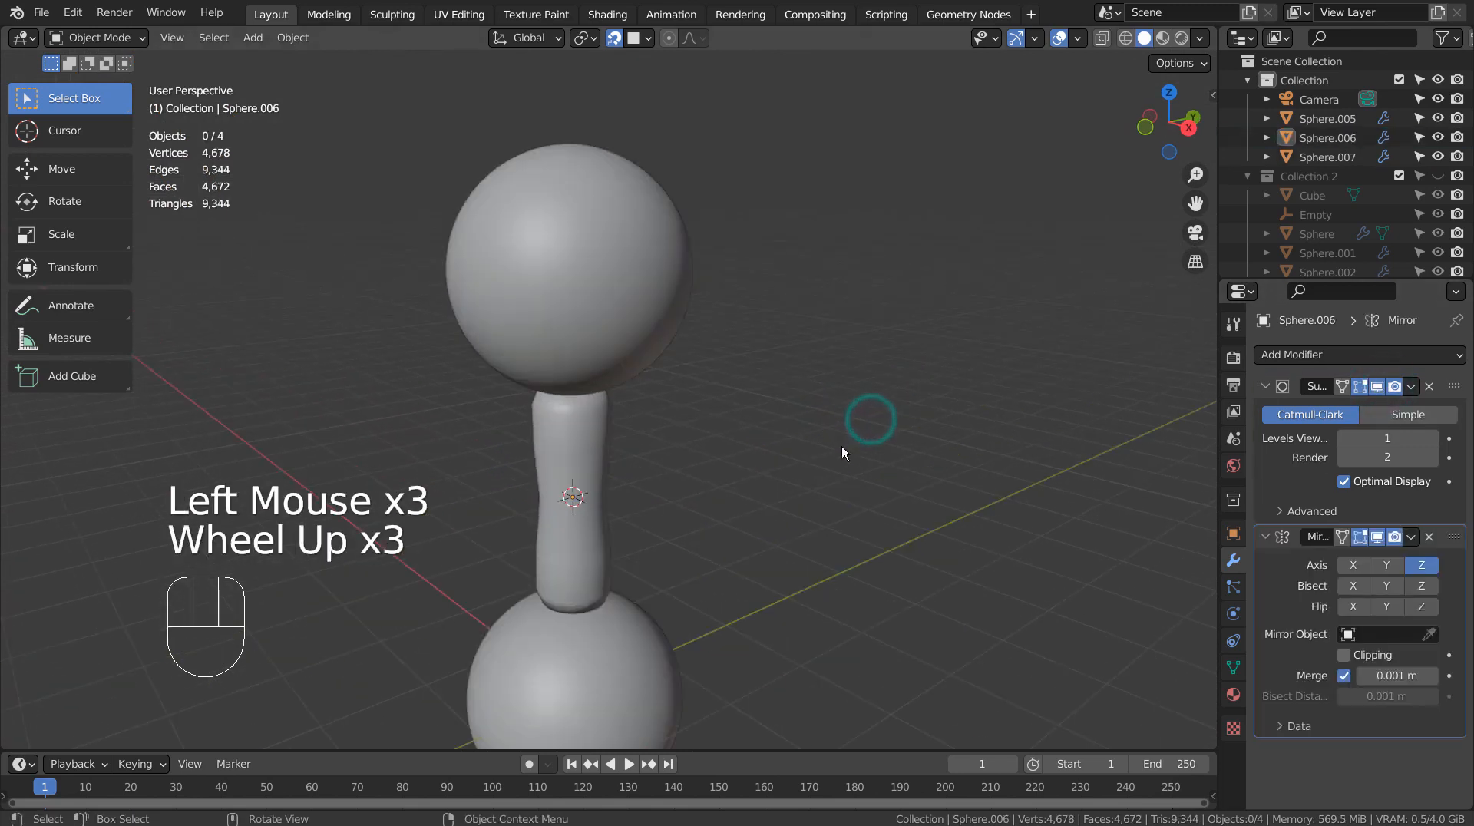
{"action": "scroll", "coordinate": [839, 450], "scroll_direction": "up", "scroll_amount": 2}
{"action": "middle_click_drag", "start_coordinate": [821, 483], "coordinate": [919, 423]}
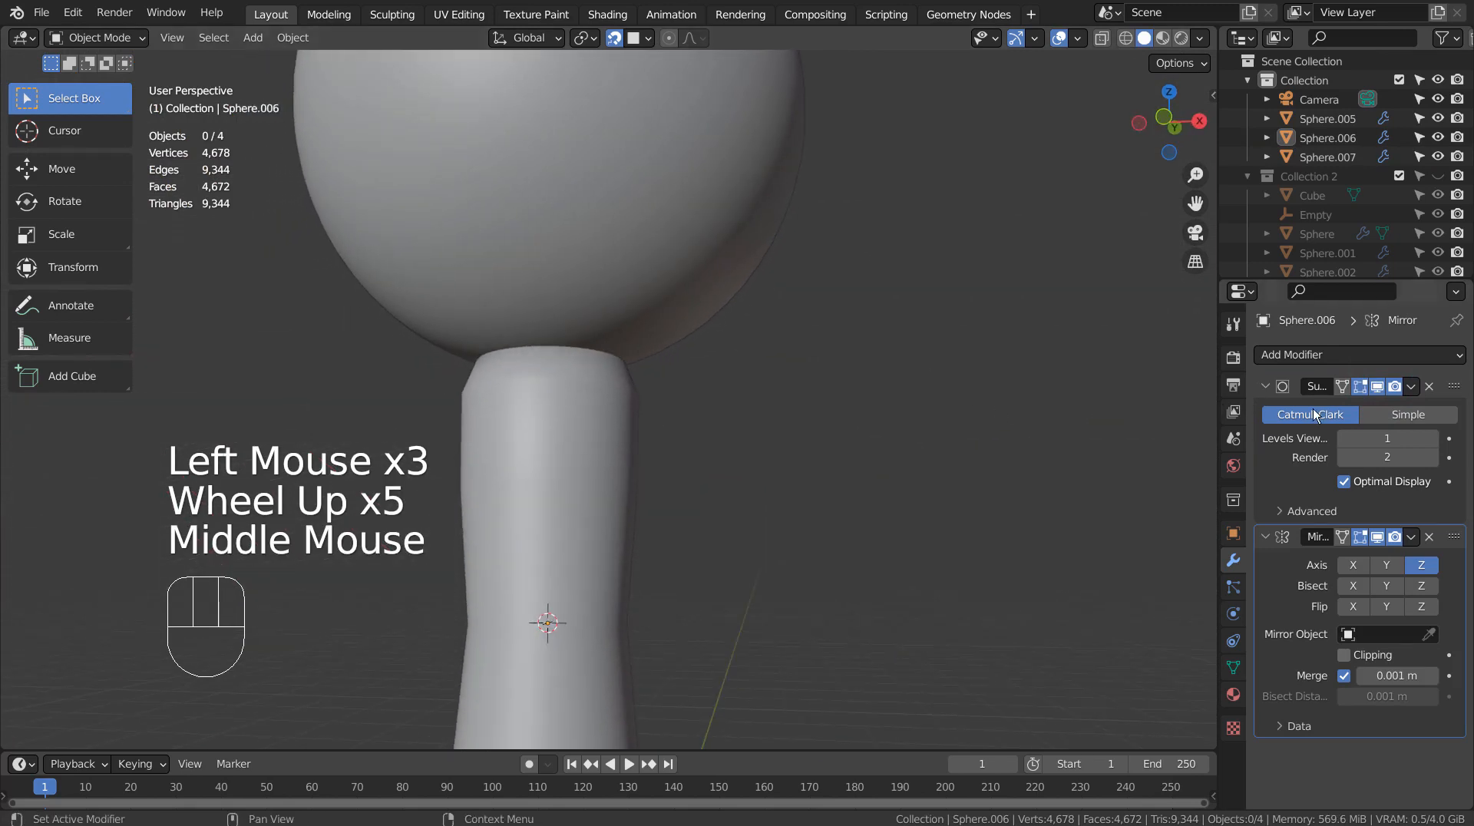
{"action": "left_click", "coordinate": [1429, 386]}
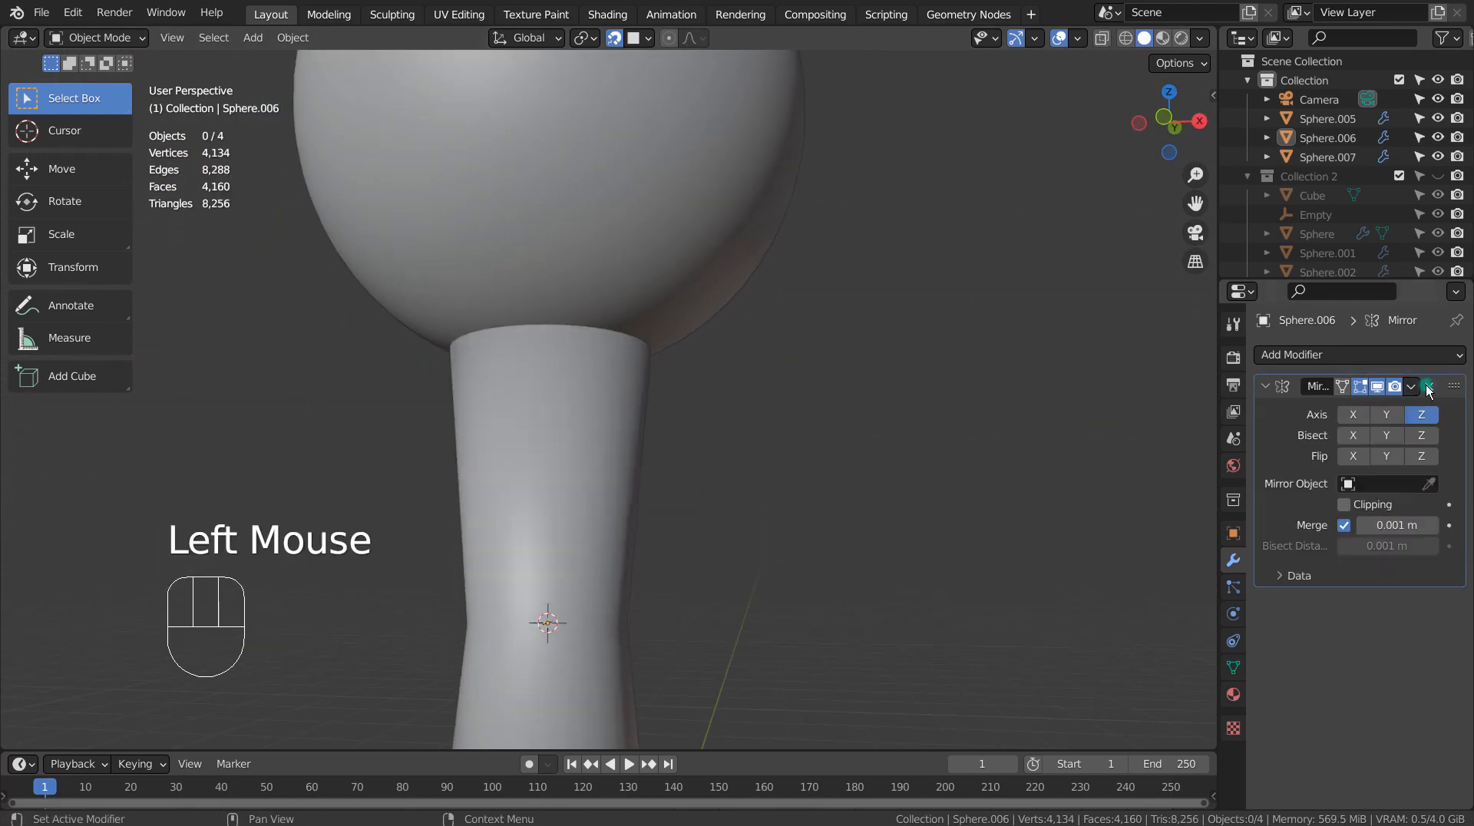
{"action": "left_click", "coordinate": [1075, 403]}
{"action": "scroll", "coordinate": [1071, 405], "scroll_direction": "down", "scroll_amount": 2}
{"action": "mouse_move", "coordinate": [1013, 410]}
{"action": "middle_mouse_down"}
{"action": "mouse_move", "coordinate": [951, 446]}
{"action": "mouse_move", "coordinate": [935, 545]}
{"action": "mouse_move", "coordinate": [953, 477]}
{"action": "mouse_move", "coordinate": [716, 466]}
{"action": "middle_mouse_up"}
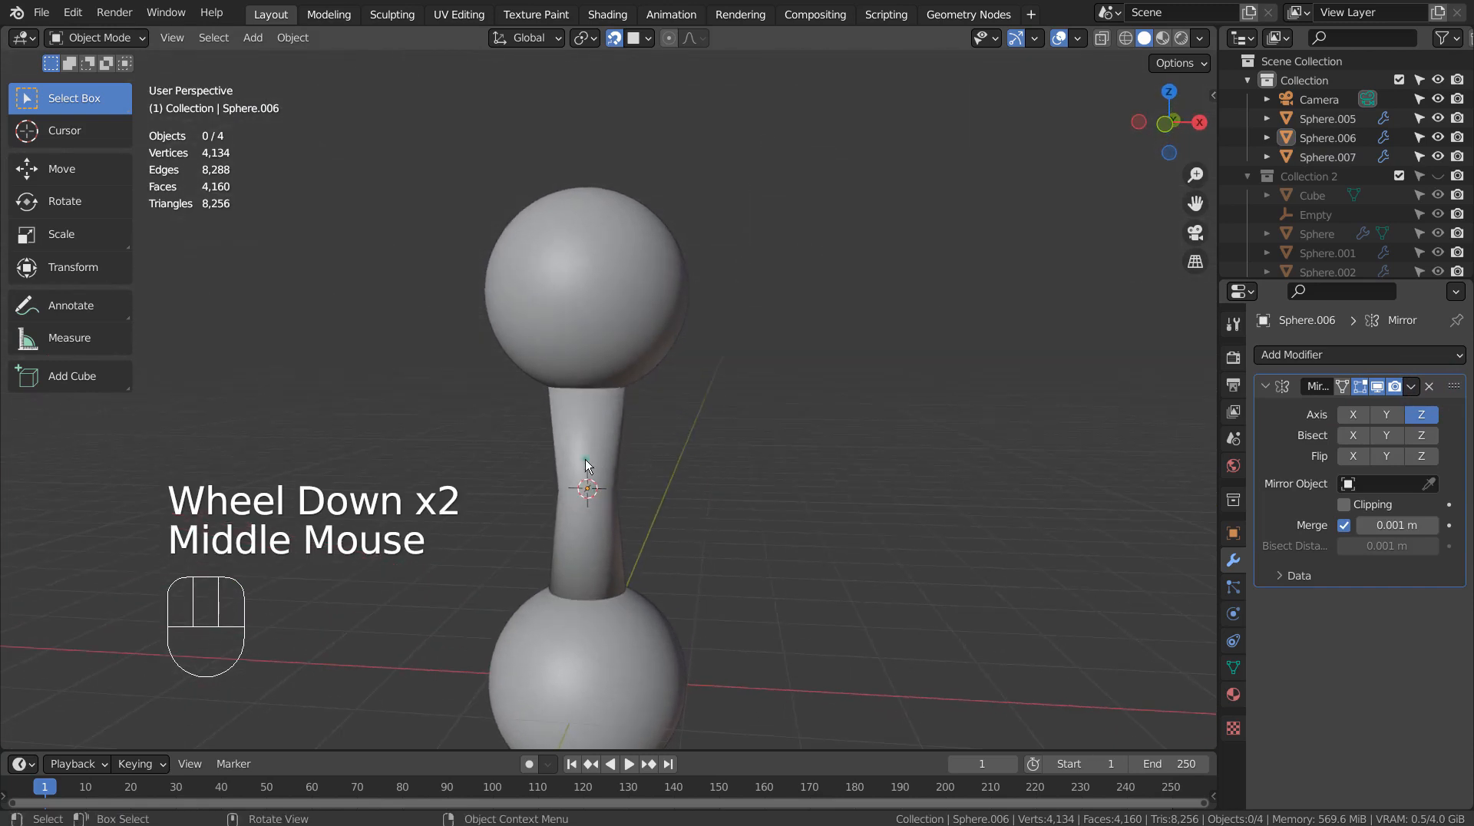
- Apply the top sphere's Subdivision and the neck's Mirror, then join them into one arm object
{"action": "left_click", "coordinate": [586, 464]}
{"action": "left_click", "coordinate": [588, 347], "text": "shift"}
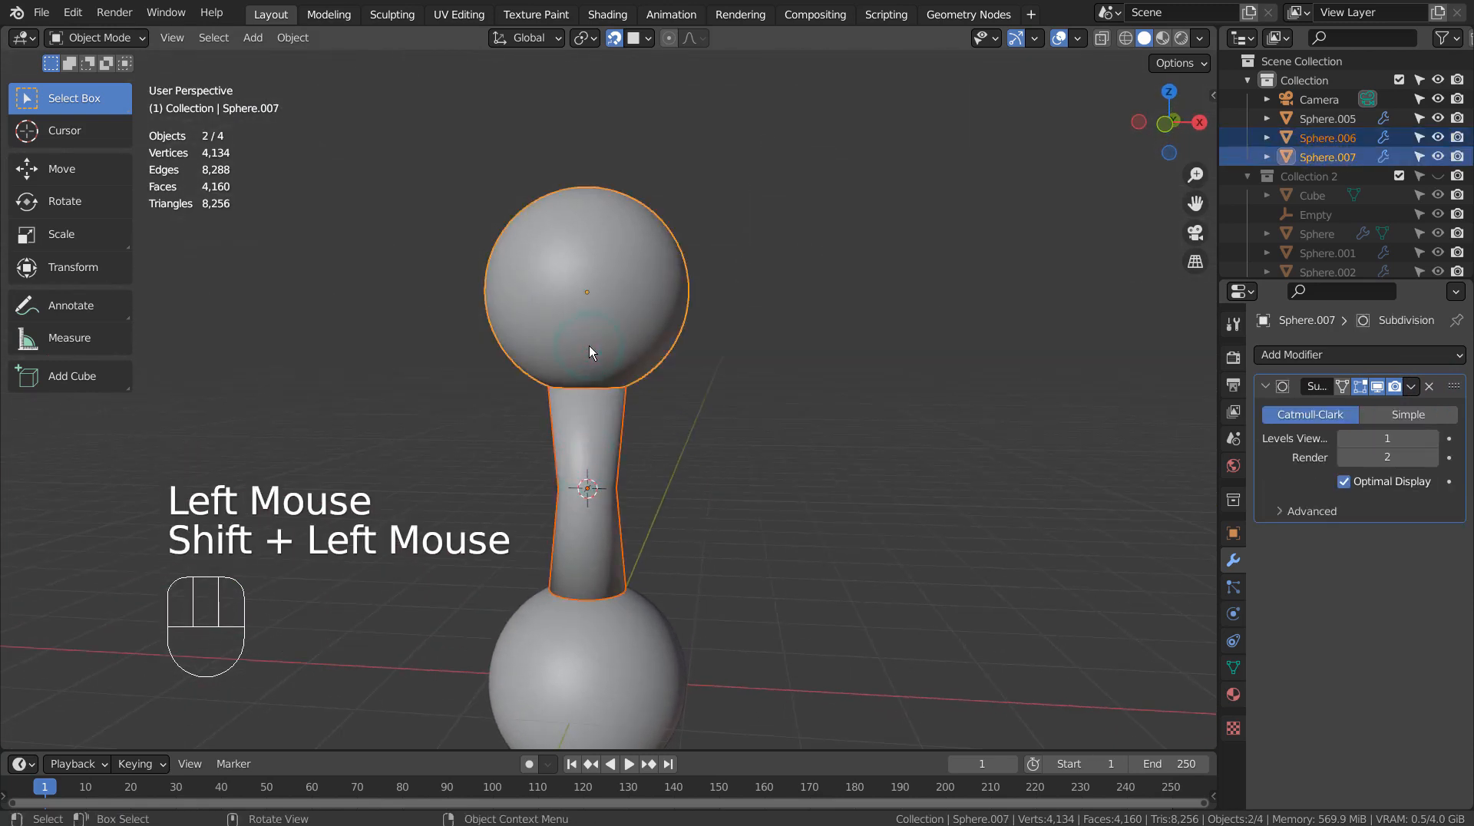
{"action": "left_click", "coordinate": [610, 362]}
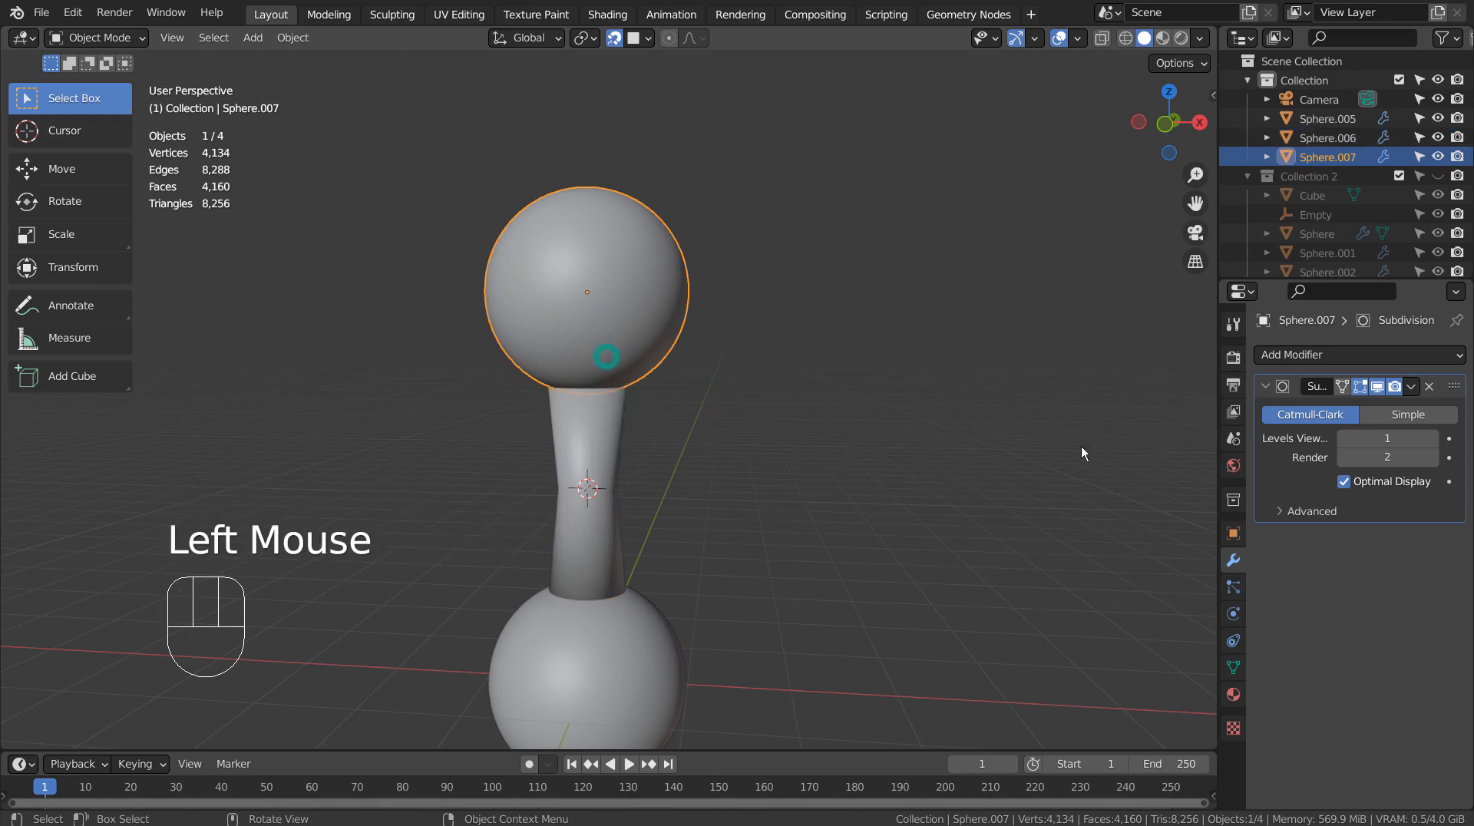
{"action": "left_click", "coordinate": [1306, 482]}
{"action": "key", "text": "ctrl+a"}
{"action": "left_click", "coordinate": [620, 466]}
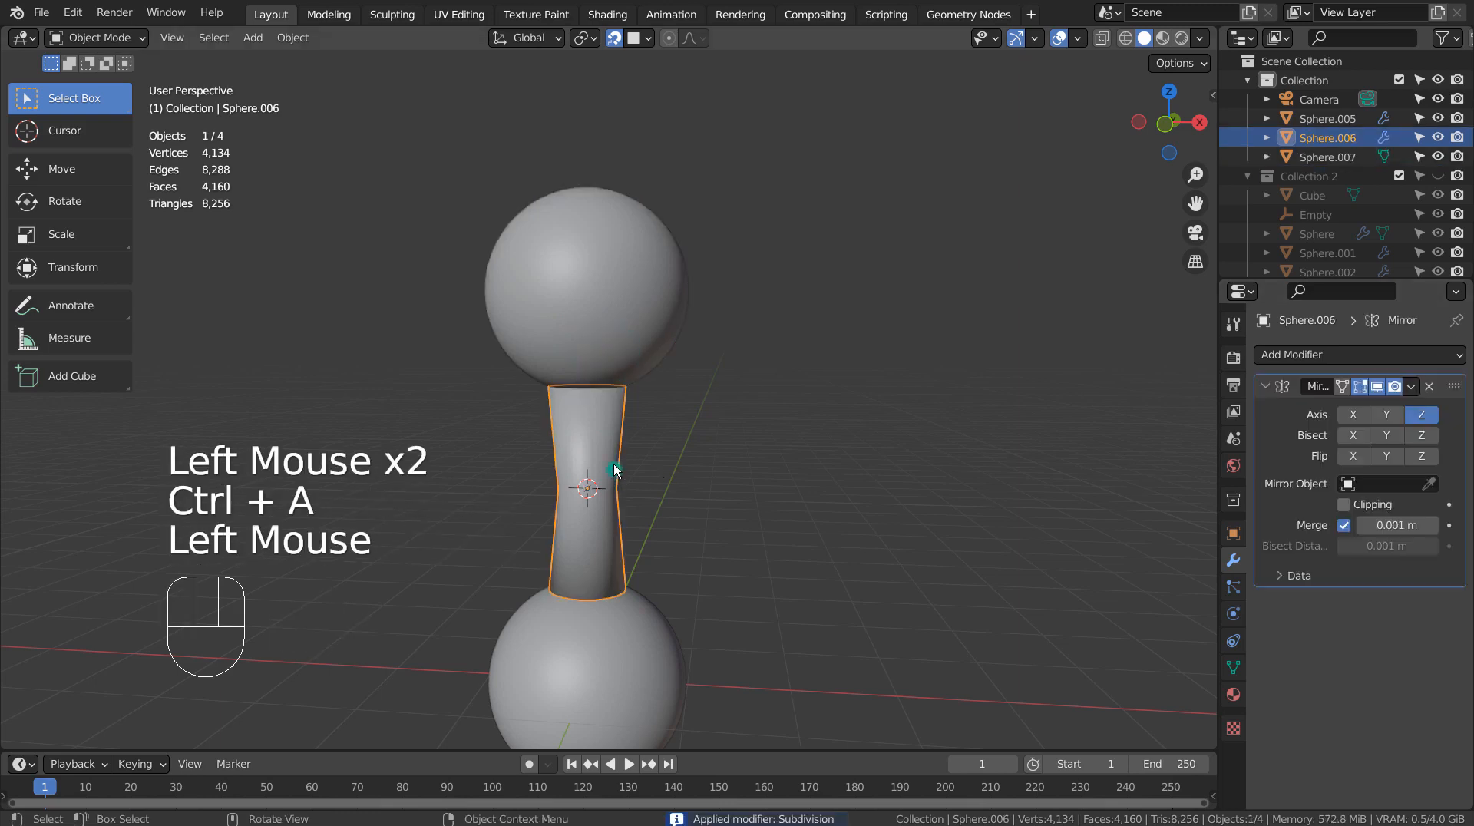
{"action": "left_click", "coordinate": [1269, 446]}
{"action": "key", "text": "ctrl+a"}
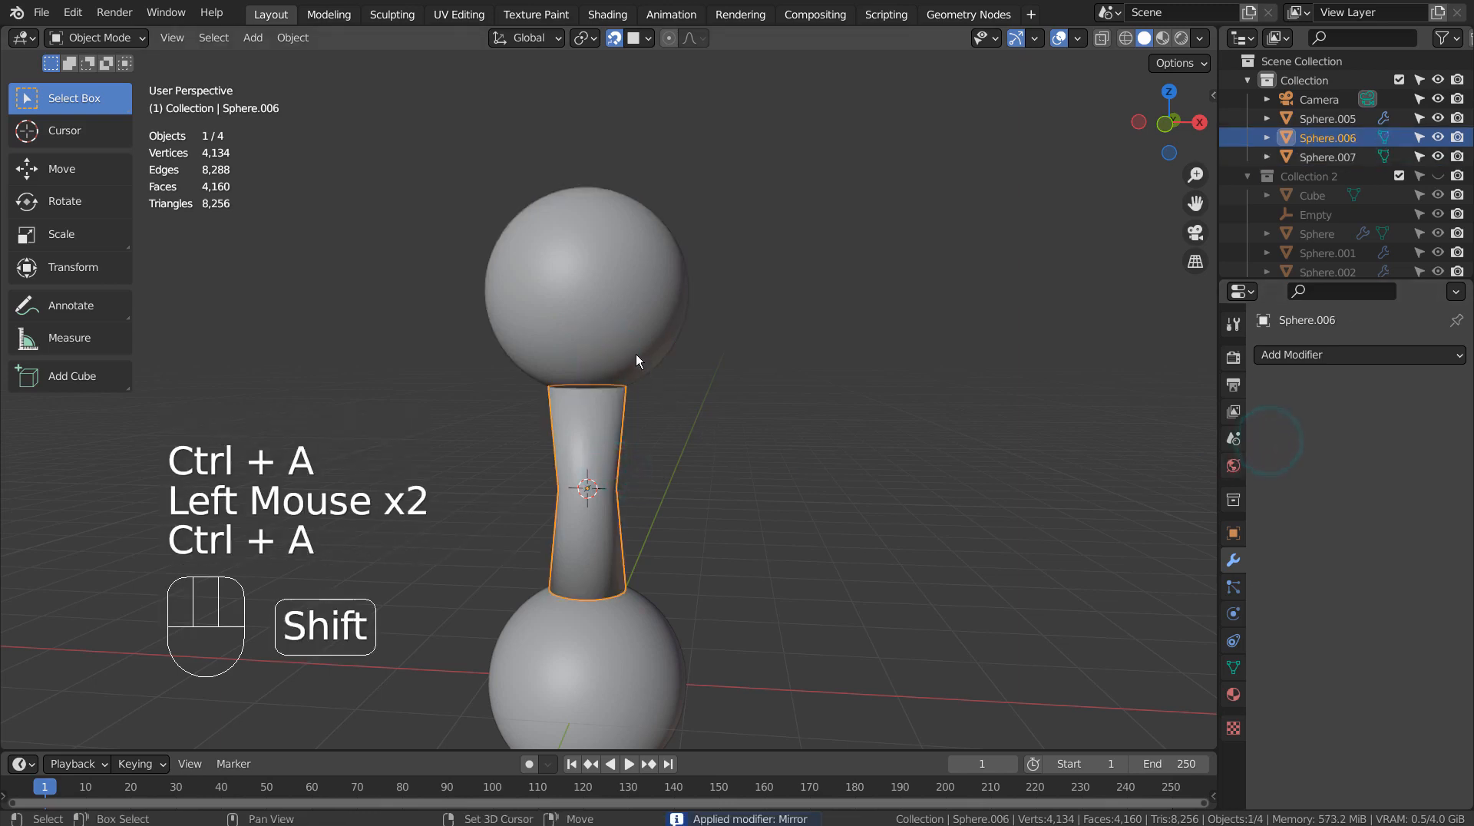
{"action": "left_click", "coordinate": [627, 343], "text": "shift"}
{"action": "key", "text": "ctrl+j"}
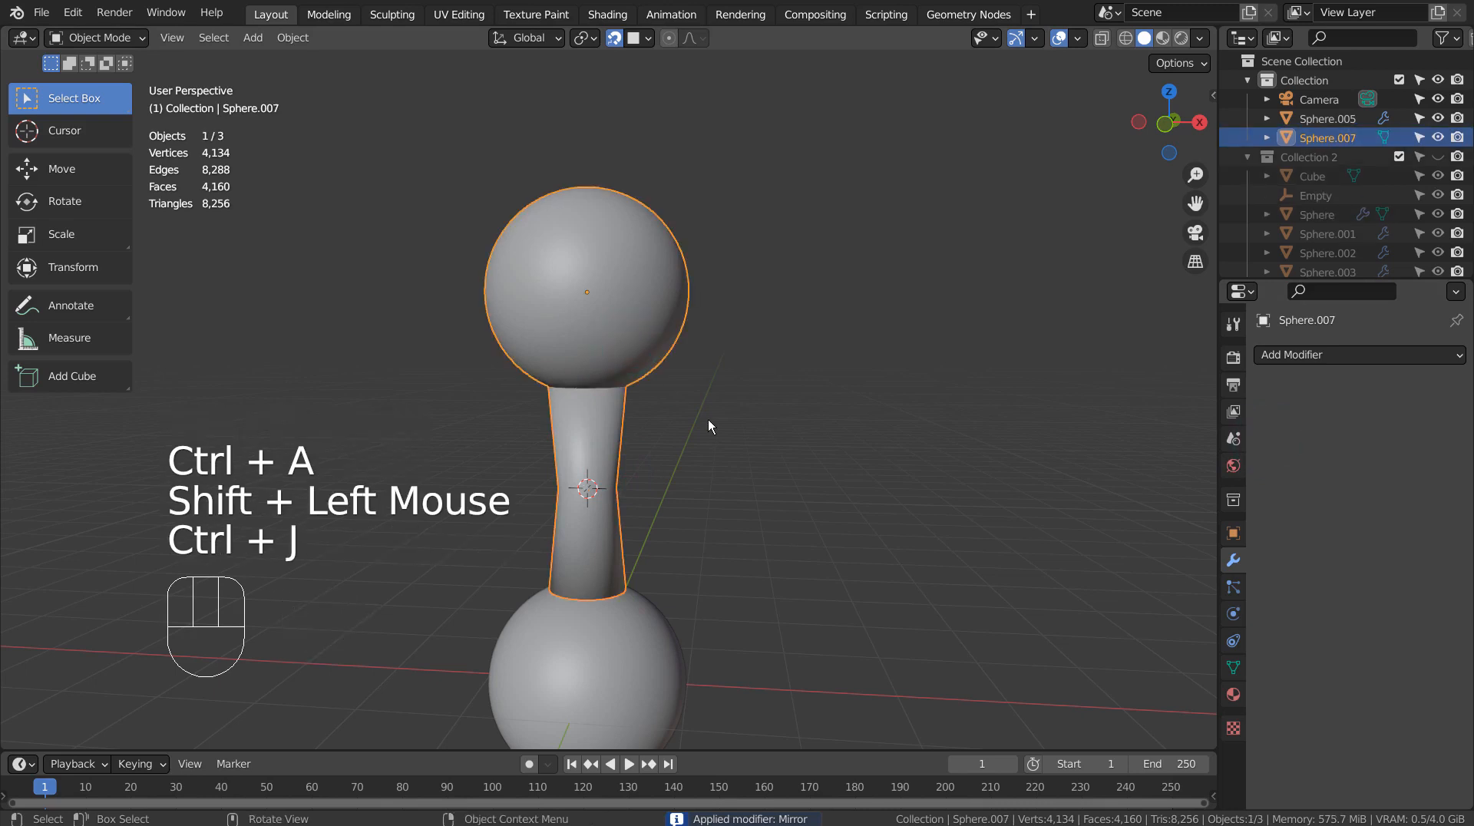
- Centre the 3D cursor on the world origin and set the arm's origin to the 3D cursor
{"action": "key", "text": "KP_1"}
{"action": "scroll", "coordinate": [707, 420], "scroll_direction": "down", "scroll_amount": 2}
{"action": "key", "text": "shift+d"}
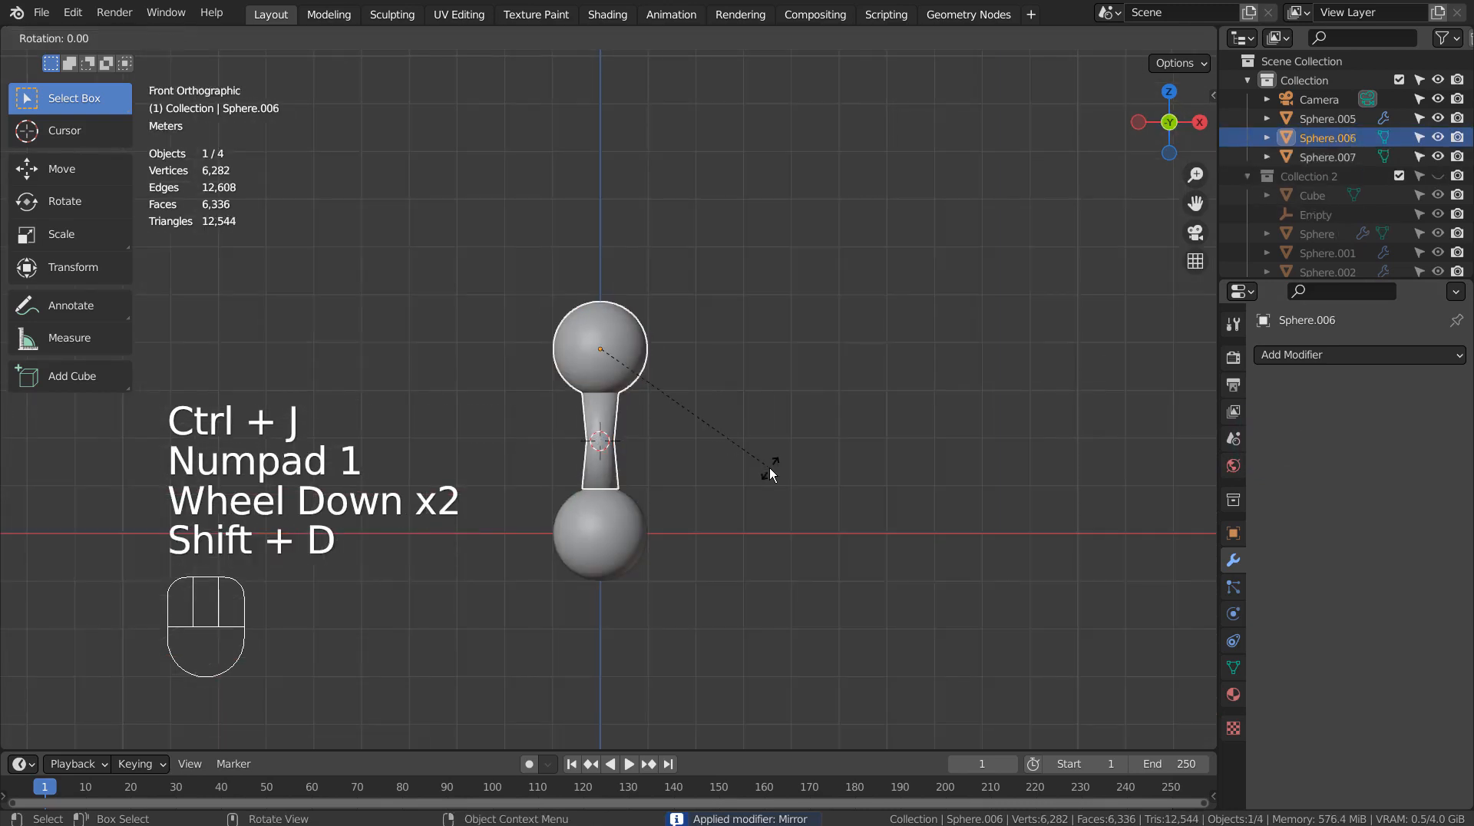
{"action": "right_click", "coordinate": [769, 467]}
{"action": "key", "text": "ctrl+z"}
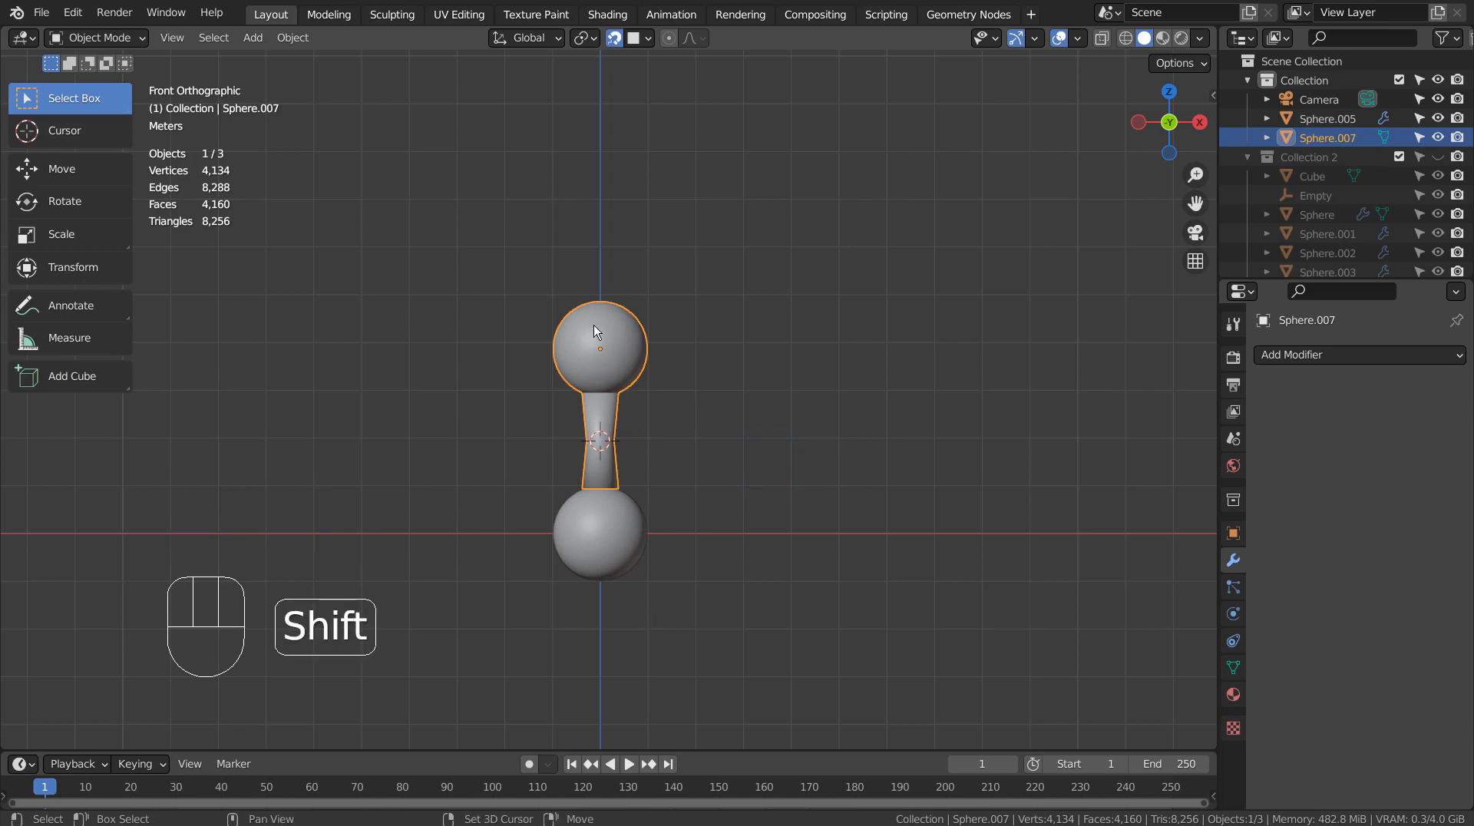
{"action": "key", "text": "shift+s"}
{"action": "left_click", "coordinate": [592, 325]}
{"action": "key", "text": "shift+c"}
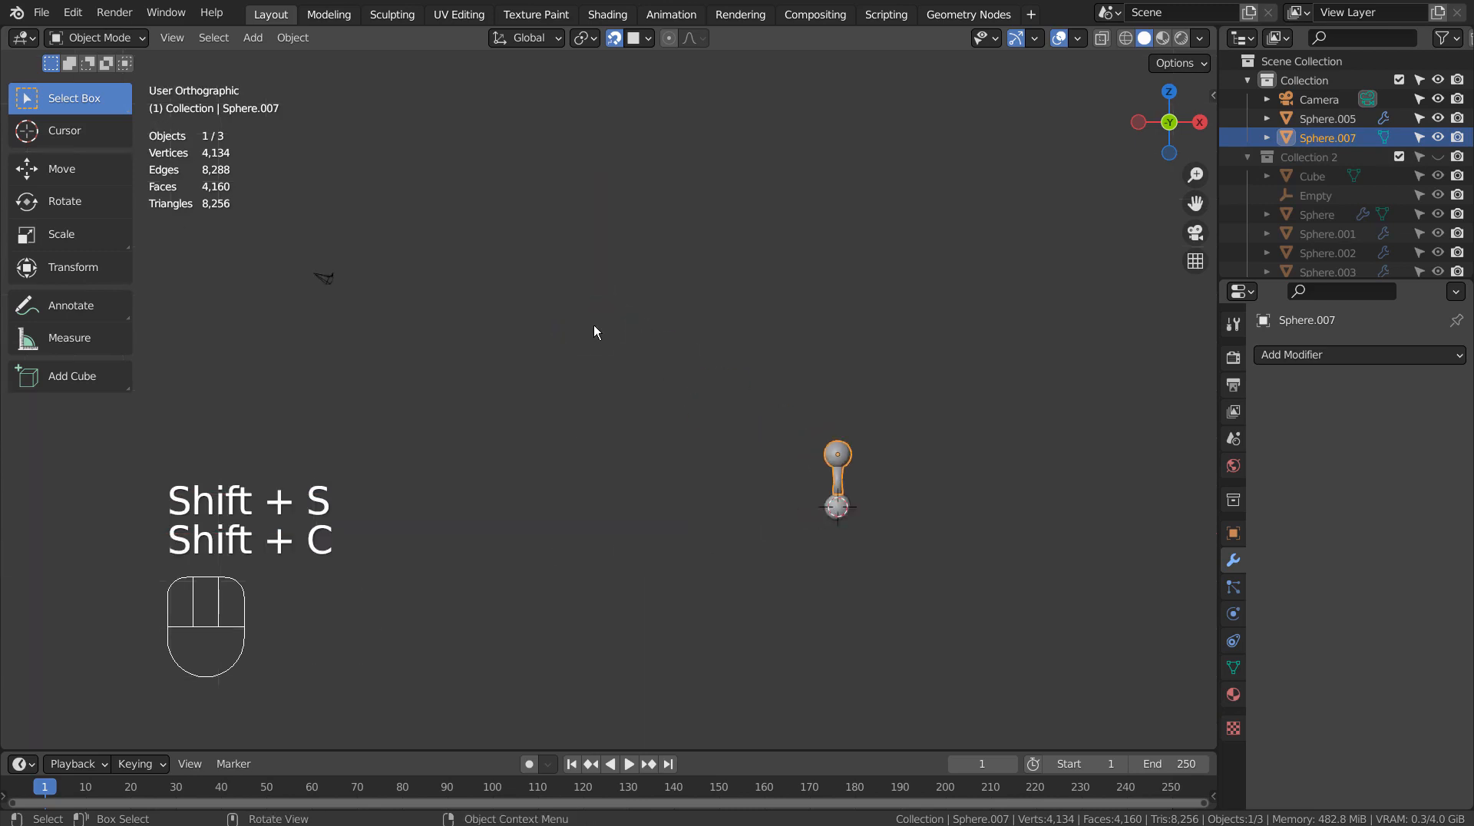
{"action": "key", "text": "KP_Decimal"}
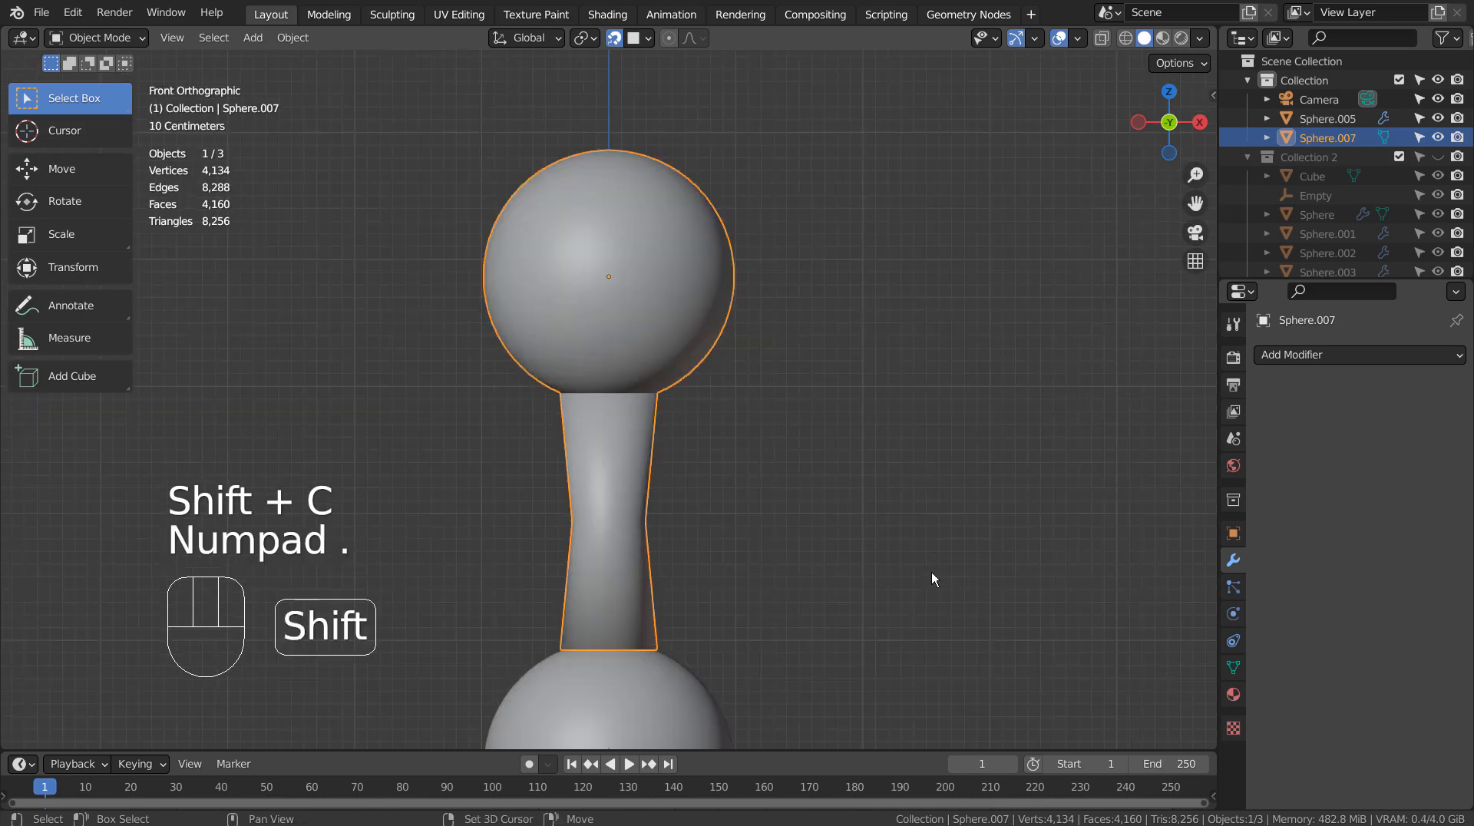
{"action": "middle_click_drag", "start_coordinate": [932, 579], "coordinate": [932, 421], "text": "shift"}
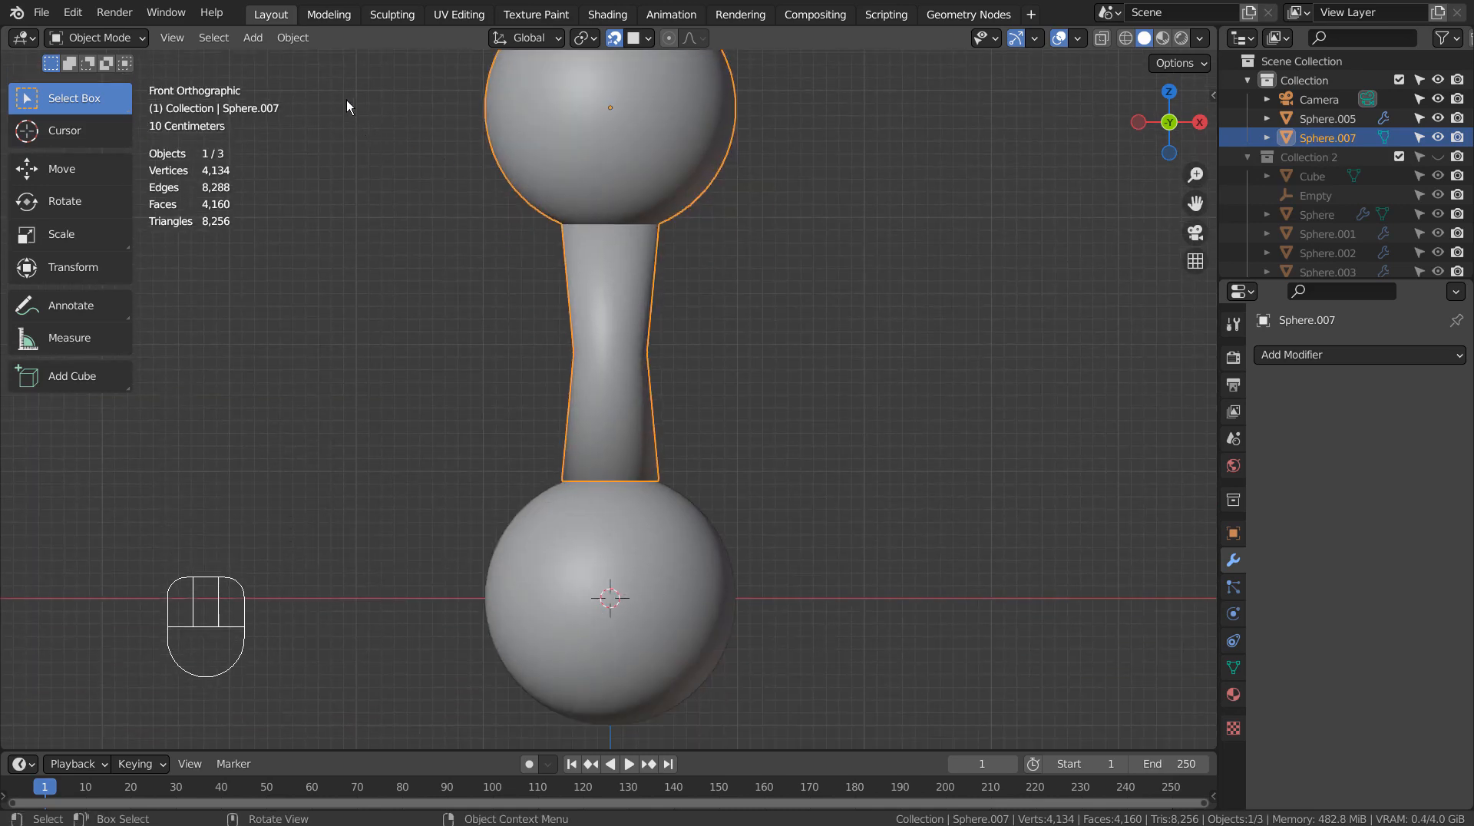
{"action": "left_click", "coordinate": [288, 23]}
{"action": "left_click", "coordinate": [293, 37]}
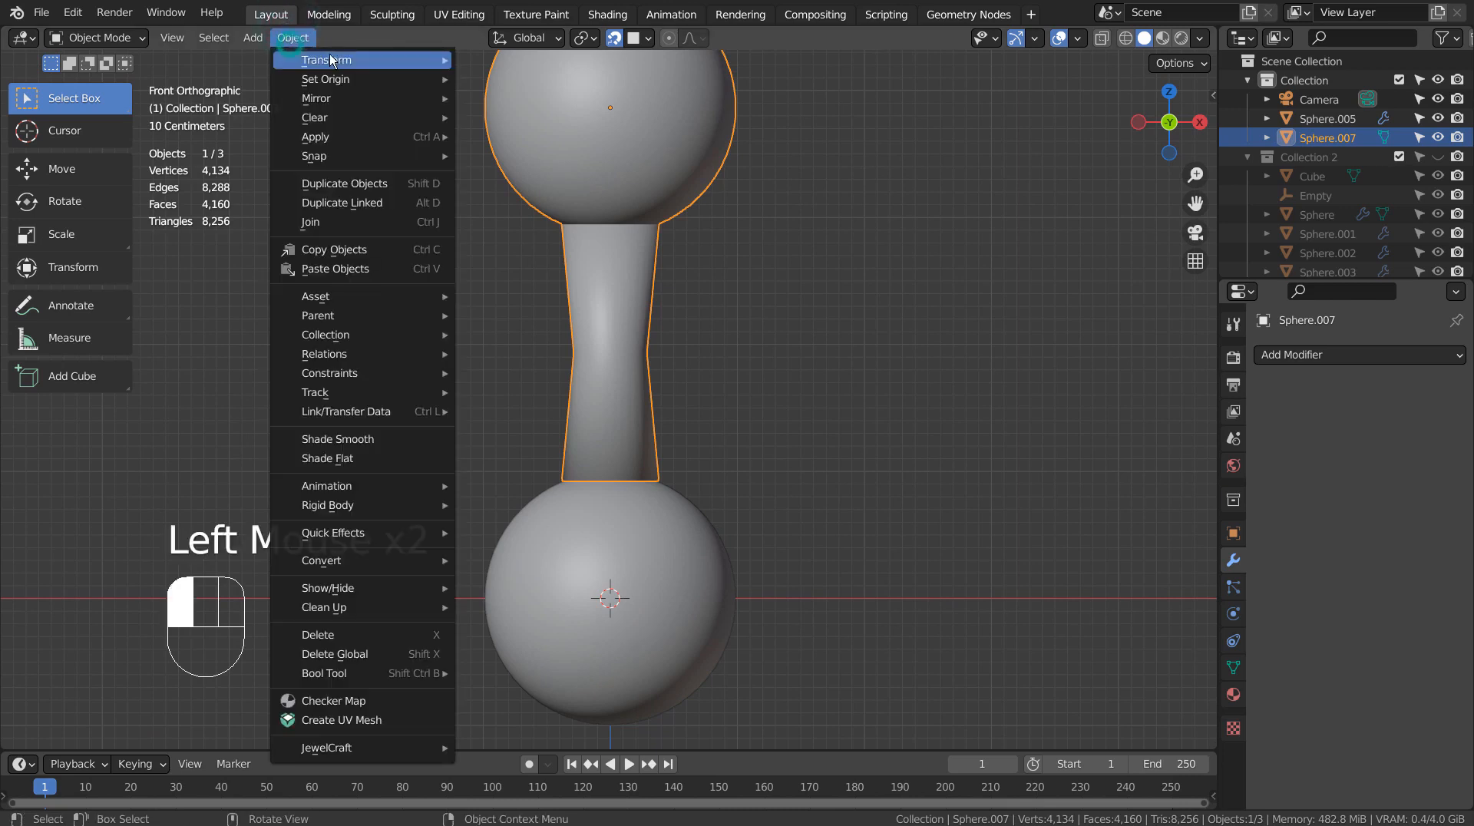
{"action": "mouse_move", "coordinate": [326, 78]}
{"action": "left_click", "coordinate": [508, 118]}
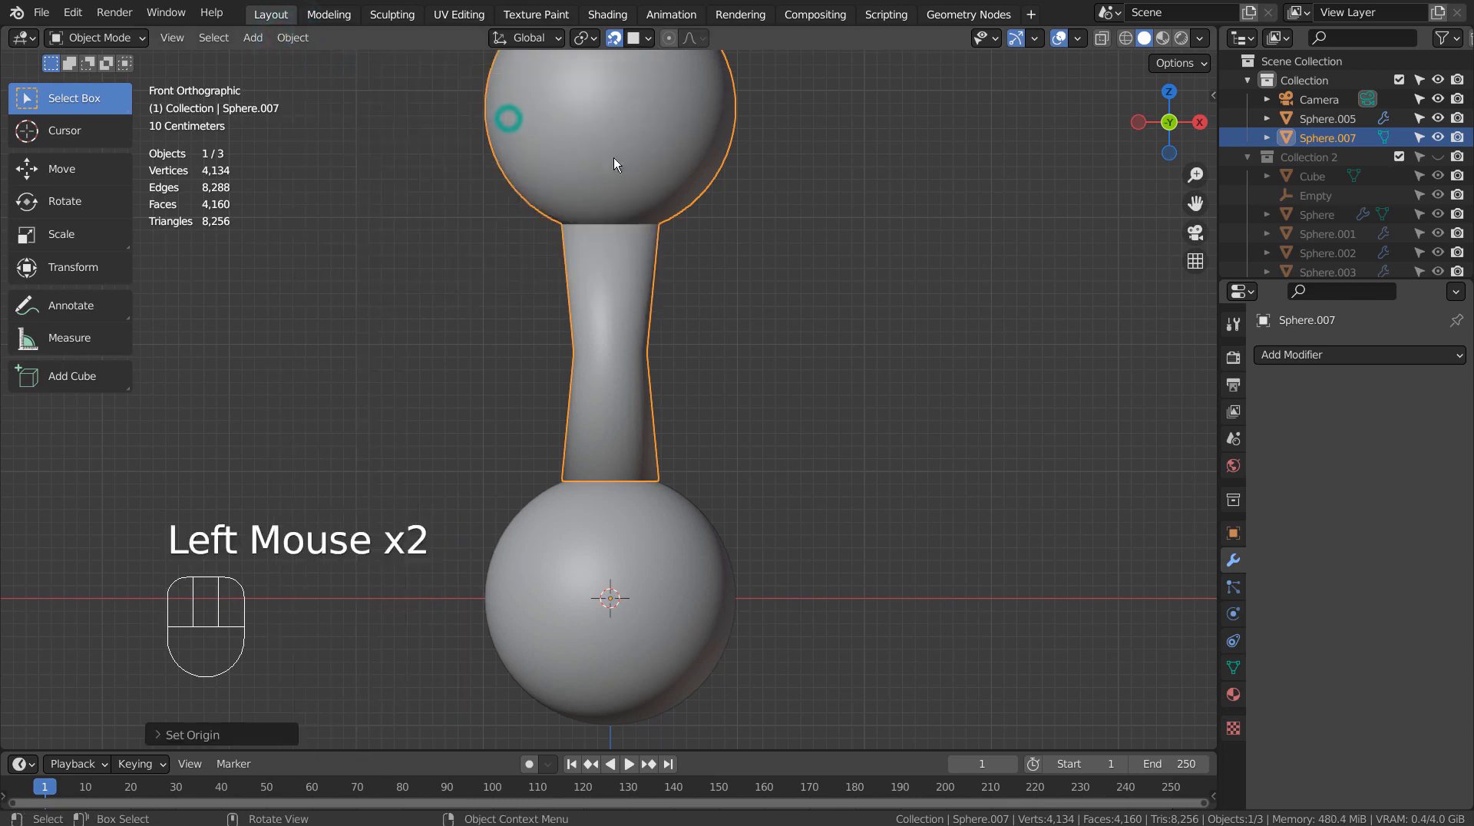
{"action": "scroll", "coordinate": [818, 387], "scroll_direction": "down", "scroll_amount": 2}
- Duplicate the arm and rotate copies 90 degrees around the centre to point right, down and left
{"action": "key", "text": "shift+d"}
{"action": "key", "text": "r"}
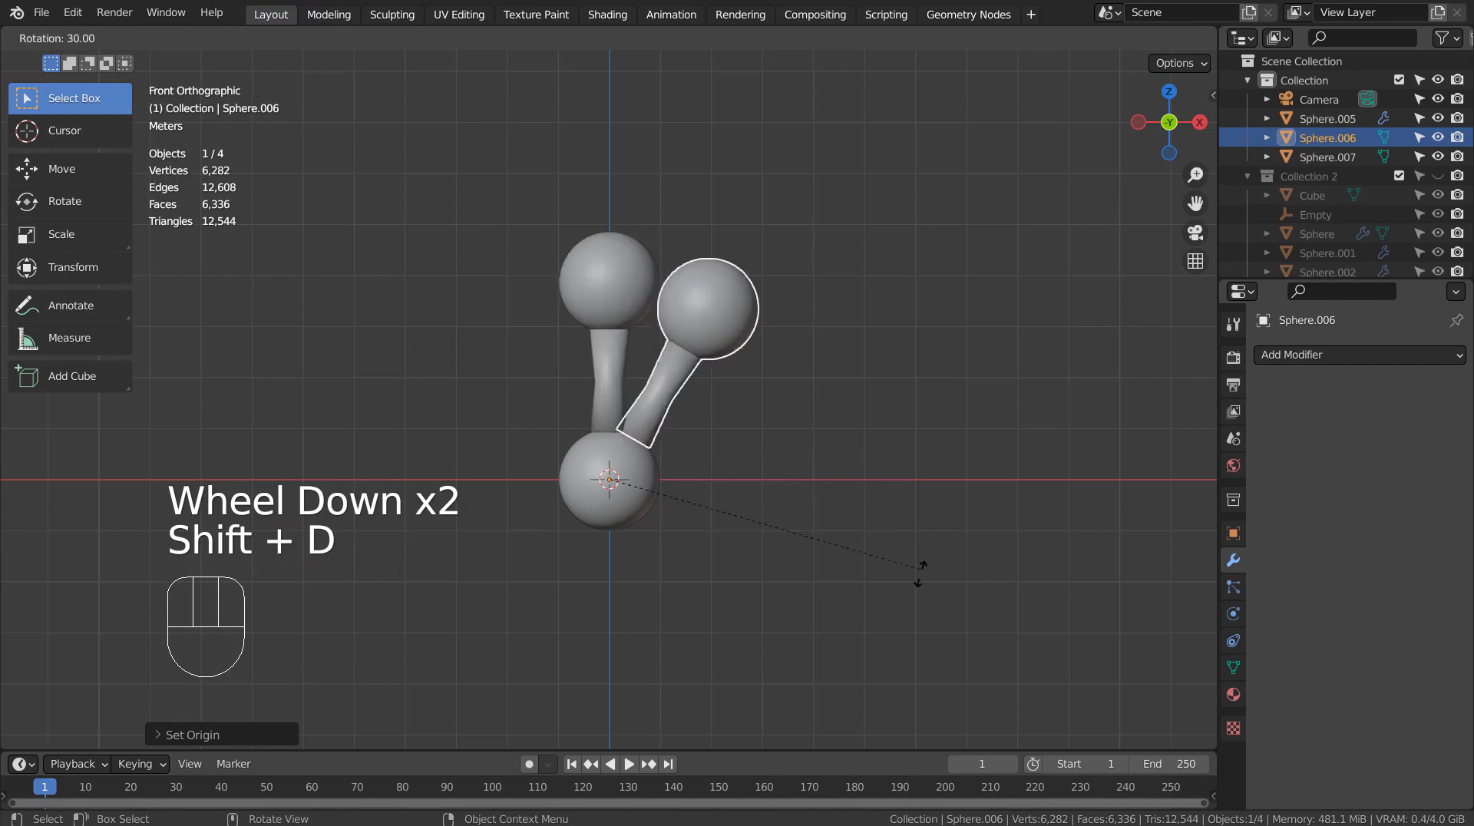
{"action": "key", "text": "ctrl"}
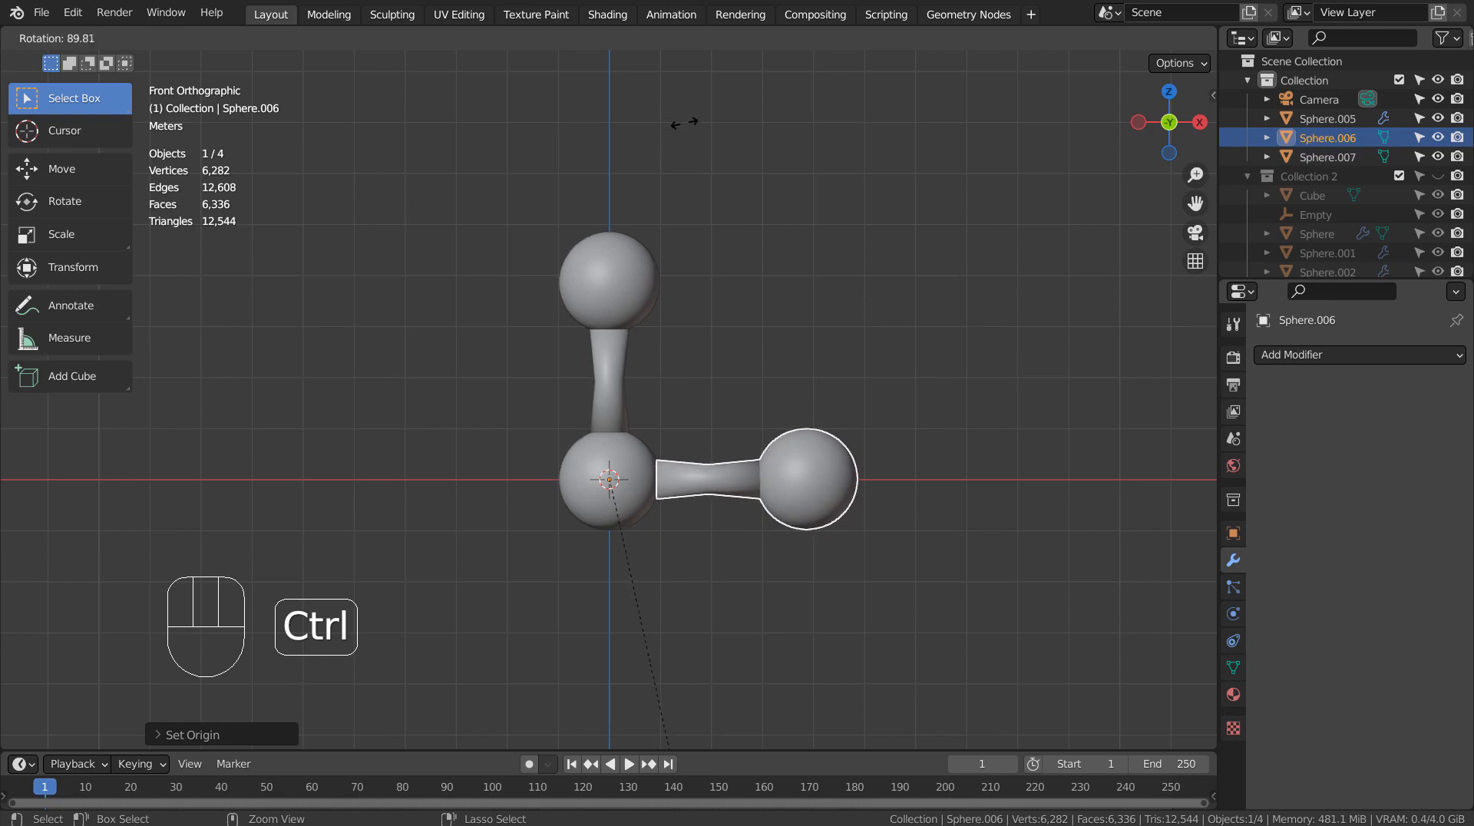
{"action": "left_click", "coordinate": [684, 128]}
{"action": "key", "text": "shift+d"}
{"action": "key", "text": "r"}
{"action": "key", "text": "ctrl"}
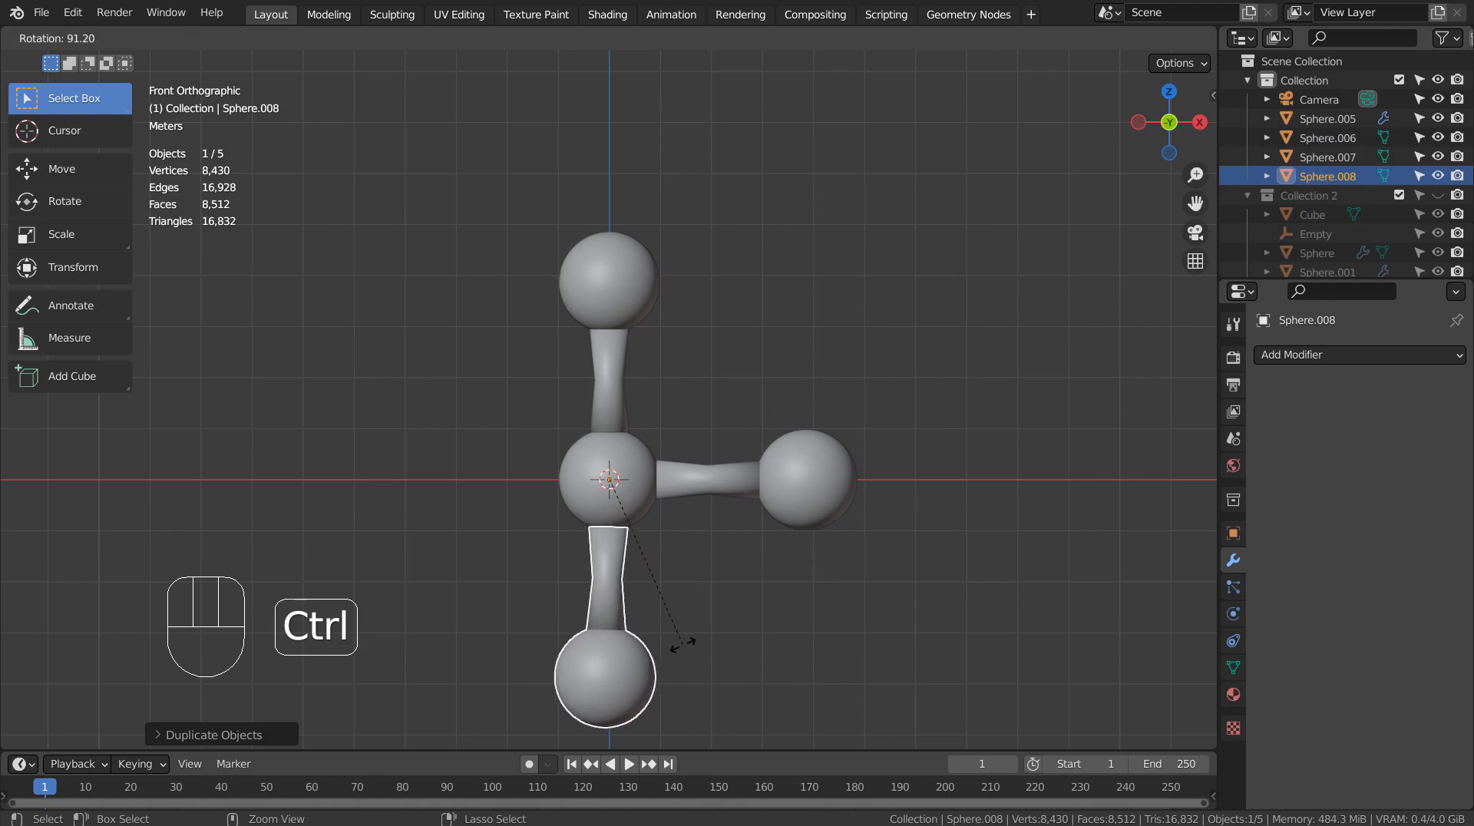
{"action": "left_click", "coordinate": [691, 644]}
{"action": "key", "text": "shift+d"}
{"action": "key", "text": "r"}
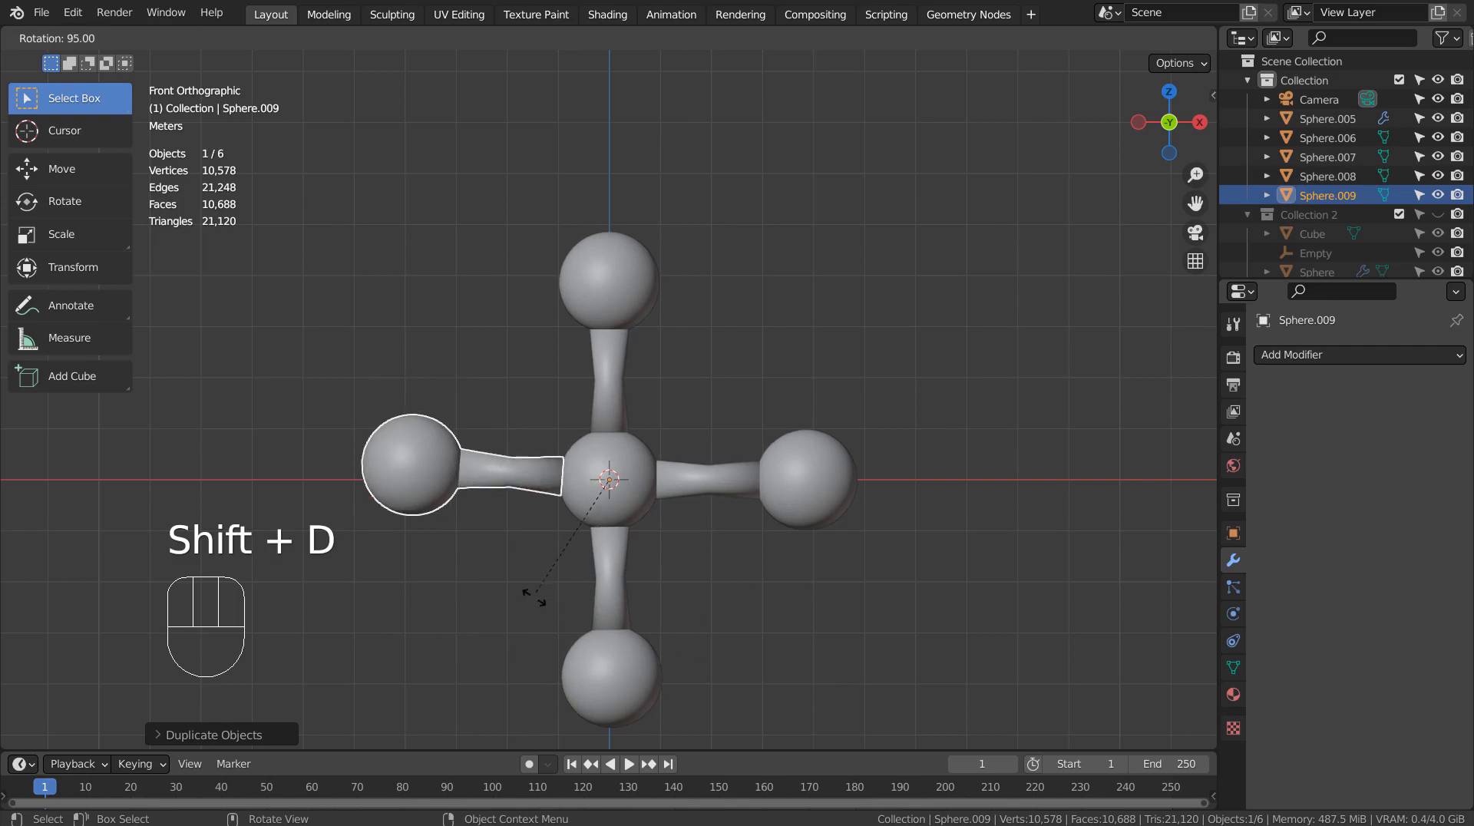
{"action": "left_click", "coordinate": [533, 616], "text": "ctrl"}
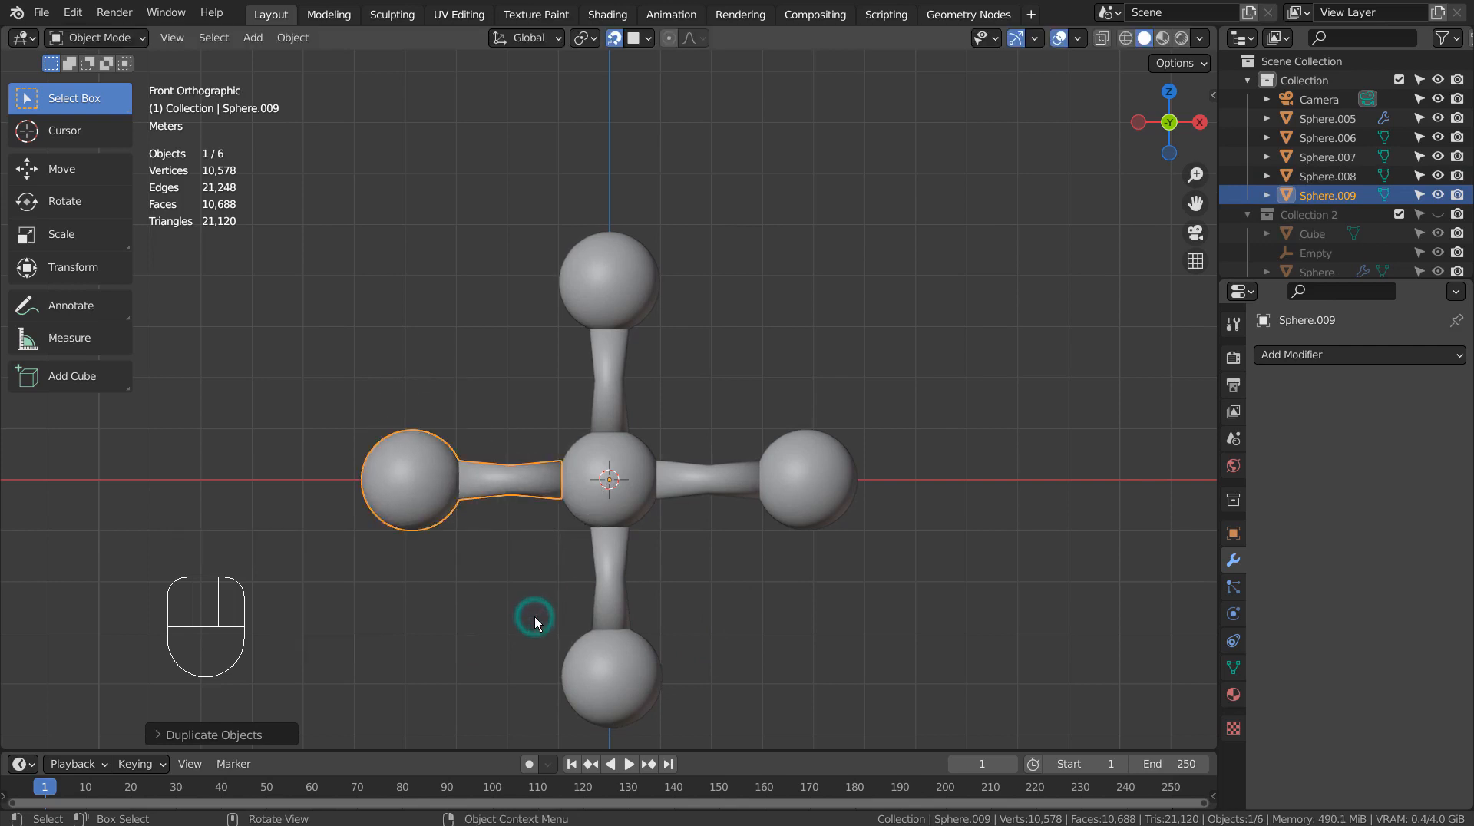
- From top view, duplicate the left and right arms and rotate them -90 degrees to point front and back
{"action": "key", "text": "KP_7"}
{"action": "left_click", "coordinate": [716, 401]}
{"action": "left_click", "coordinate": [523, 403], "text": "shift"}
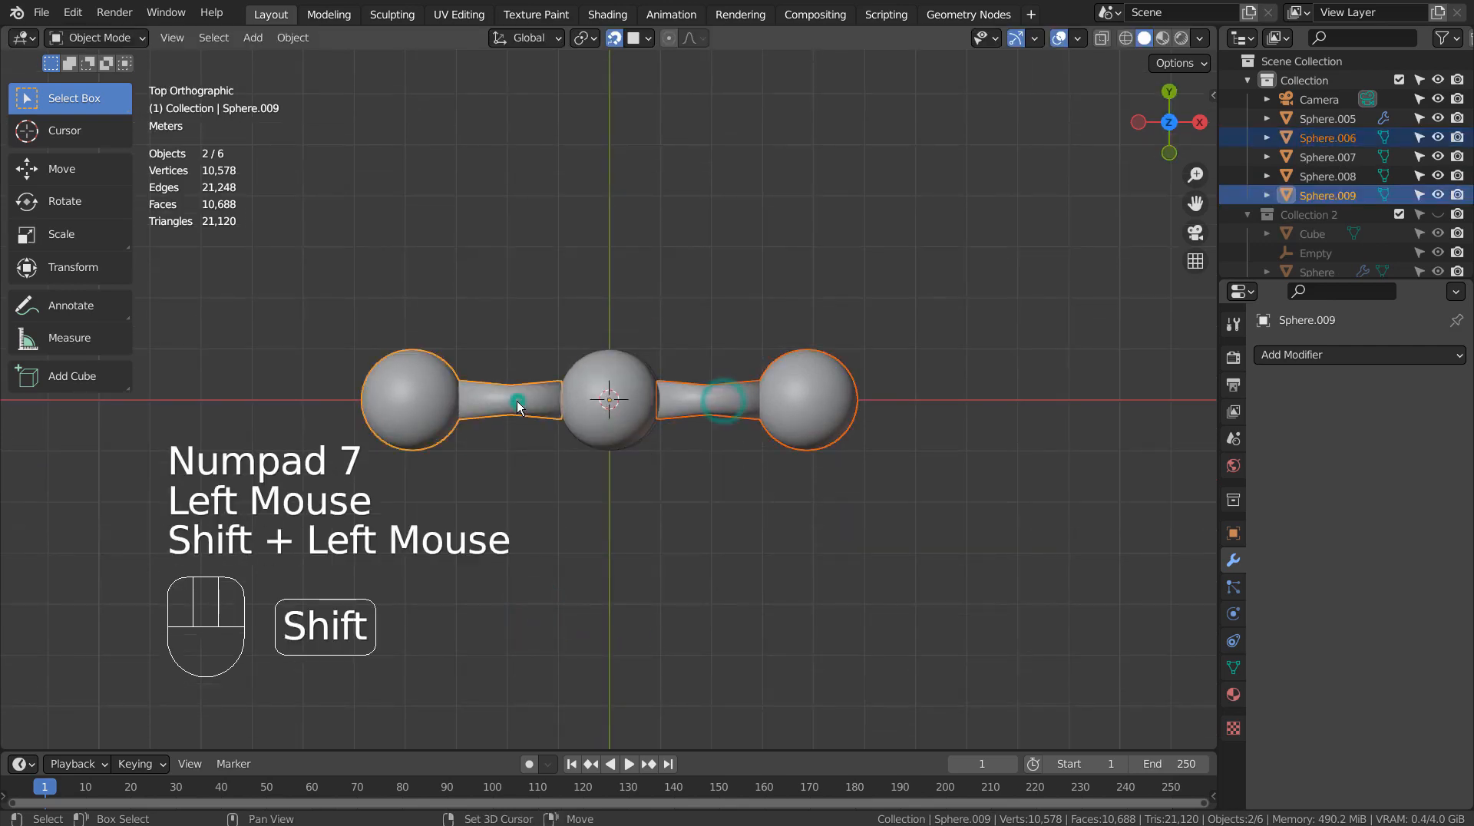
{"action": "key", "text": "shift+d"}
{"action": "key", "text": "r"}
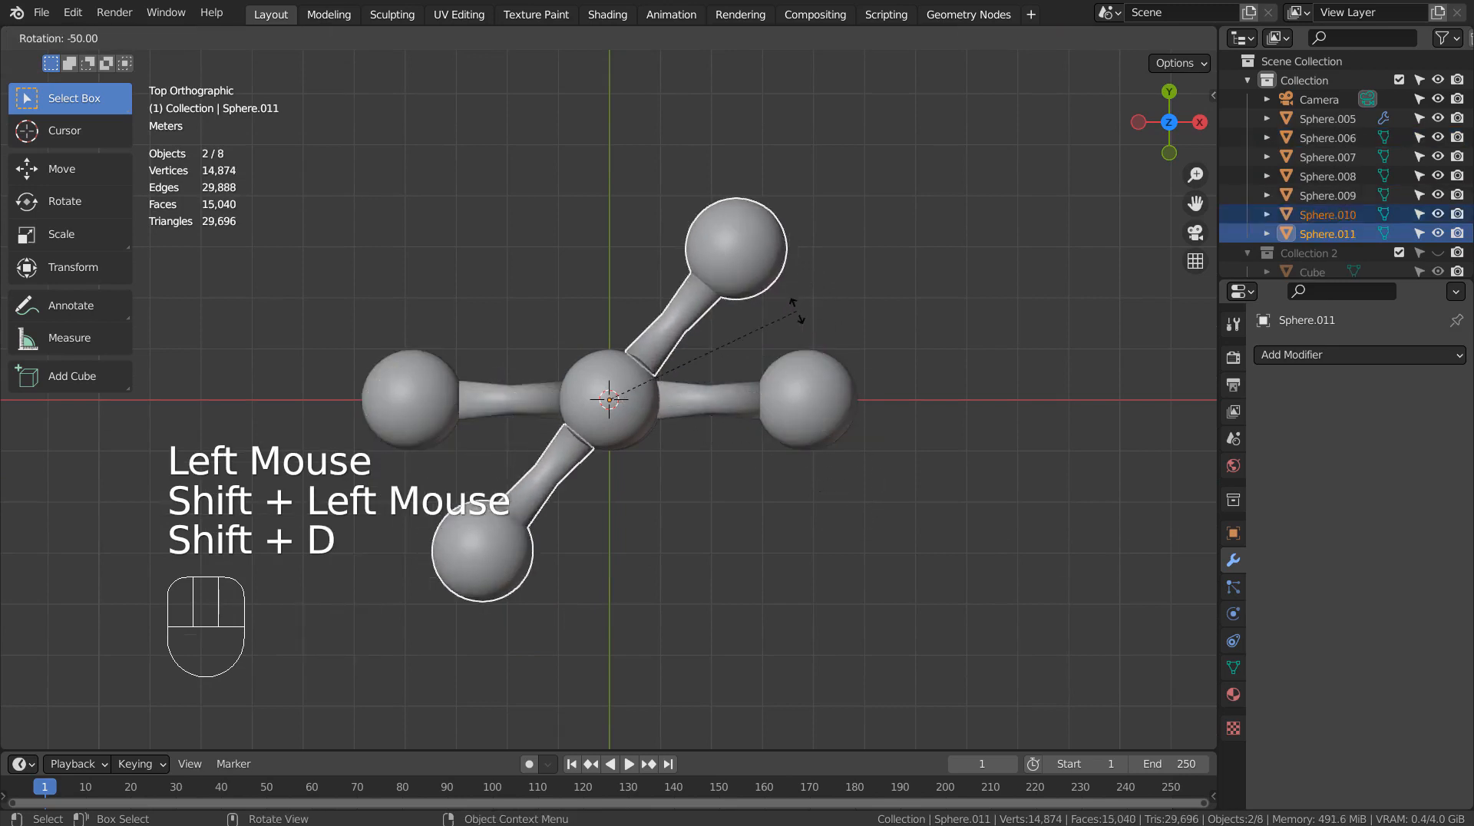
{"action": "key", "text": "ctrl"}
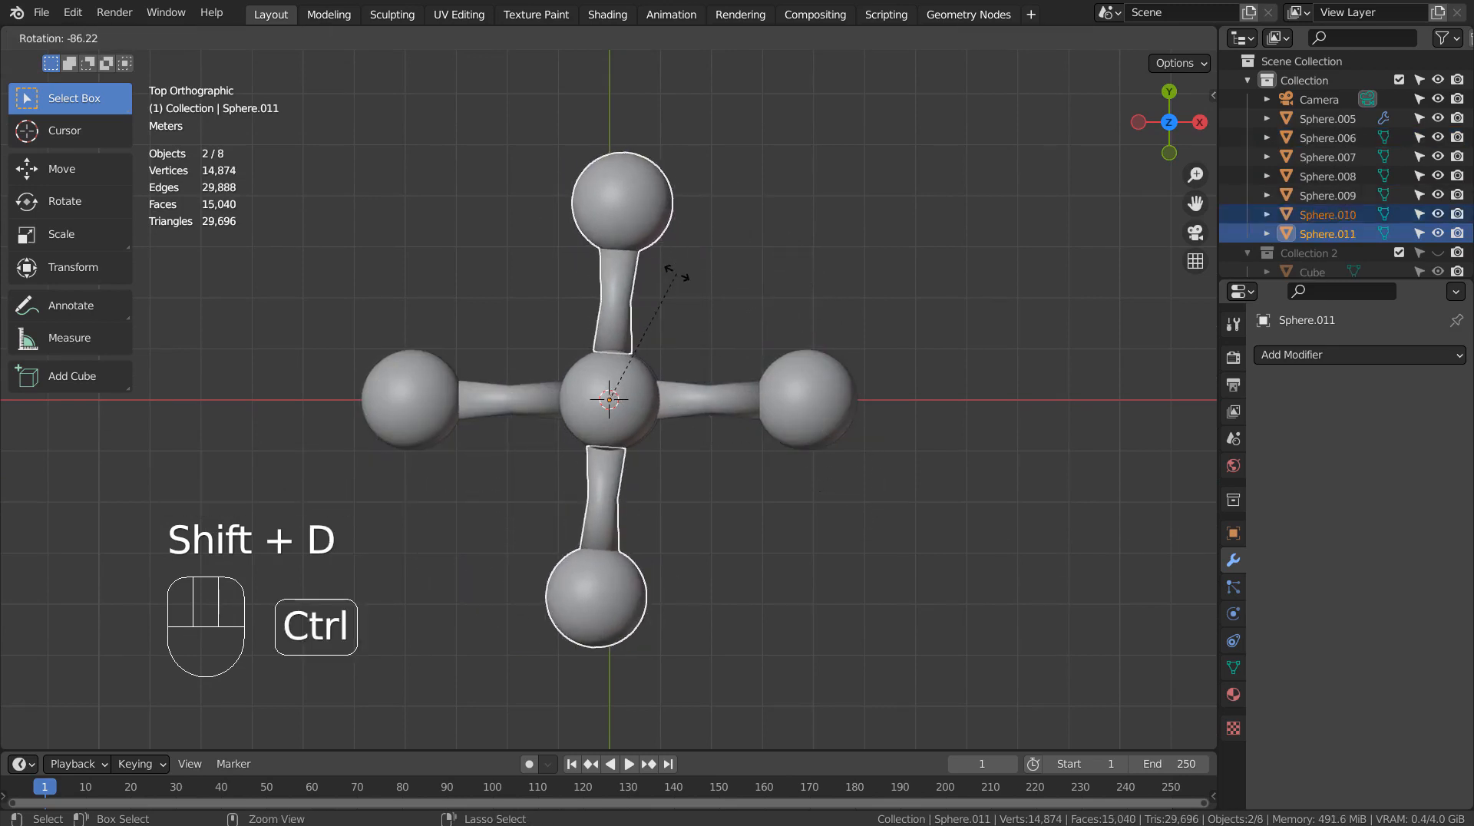
{"action": "key", "text": "ctrl"}
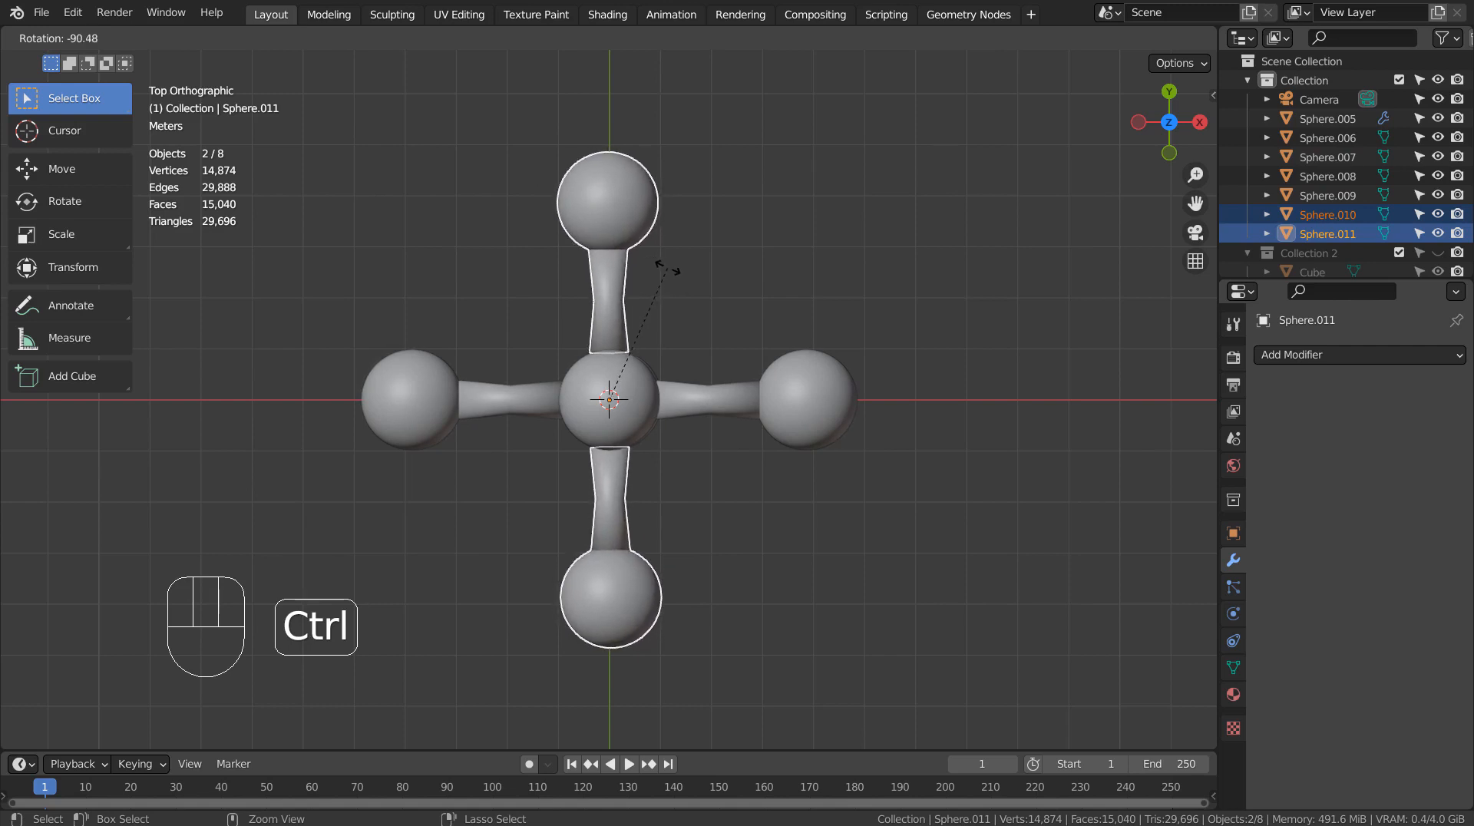
{"action": "left_click", "coordinate": [666, 267]}
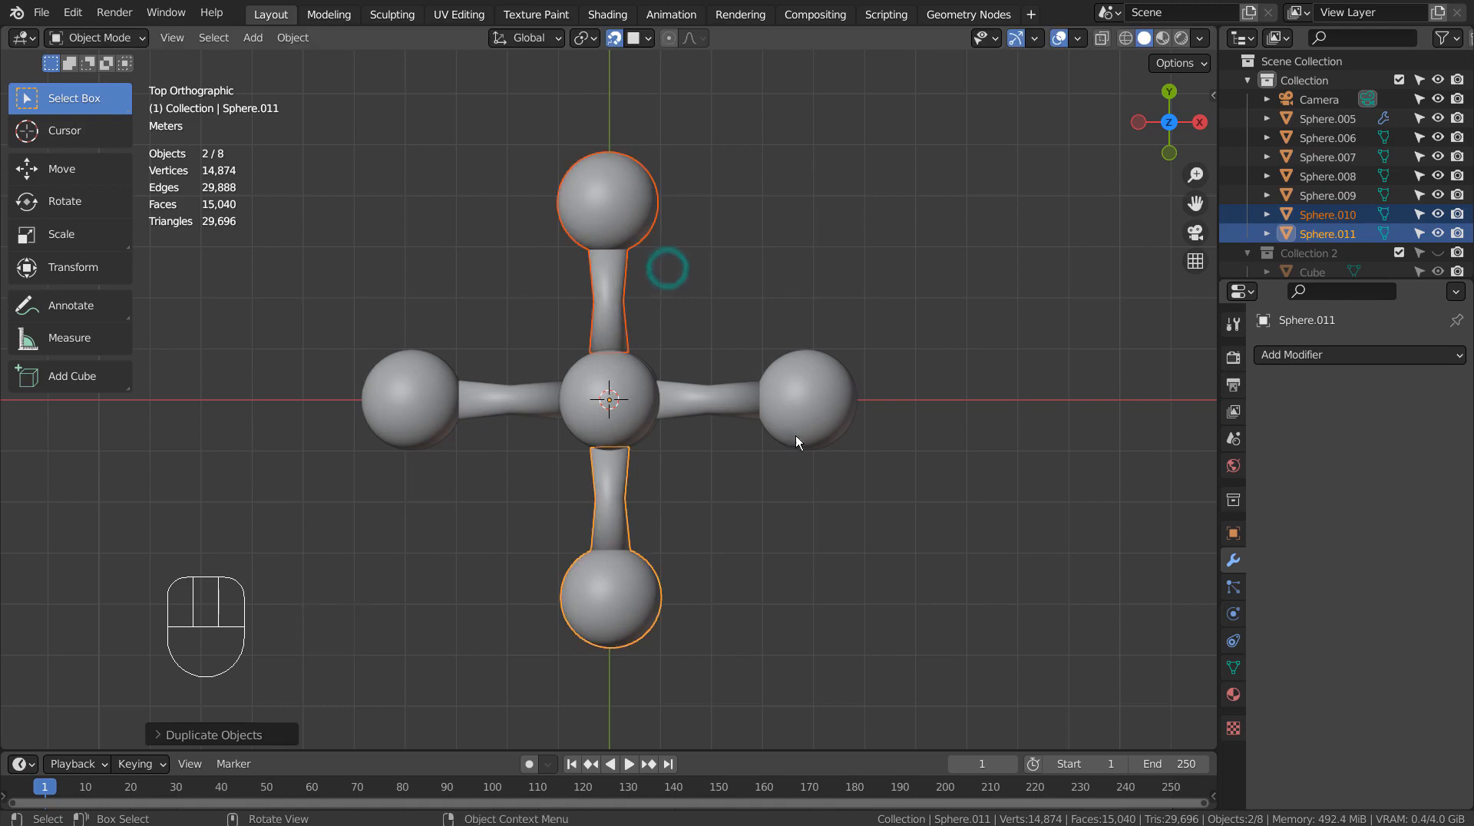
- Box-select all the molecule pieces and join them into a single object
{"action": "mouse_move", "coordinate": [801, 446]}
{"action": "middle_mouse_down"}
{"action": "mouse_move", "coordinate": [944, 607]}
{"action": "mouse_move", "coordinate": [983, 502]}
{"action": "mouse_move", "coordinate": [1057, 517]}
{"action": "mouse_move", "coordinate": [1061, 596]}
{"action": "mouse_move", "coordinate": [942, 616]}
{"action": "middle_mouse_up"}
{"action": "left_click", "coordinate": [964, 550]}
{"action": "scroll", "coordinate": [943, 616], "scroll_direction": "down", "scroll_amount": 1}
{"action": "scroll", "coordinate": [942, 616], "scroll_direction": "down", "scroll_amount": 1}
{"action": "key", "text": "b"}
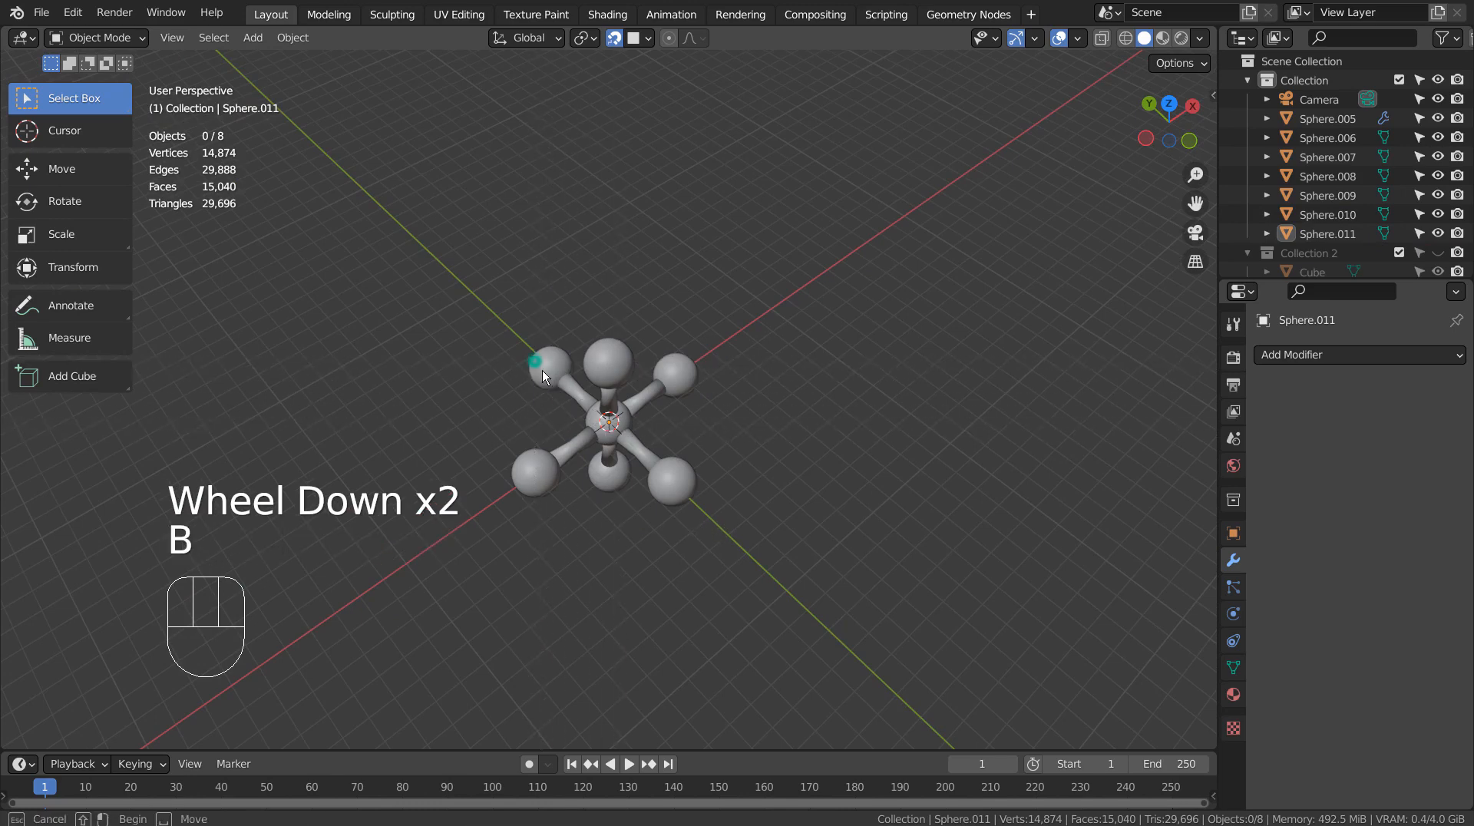
{"action": "left_click_drag", "start_coordinate": [532, 360], "coordinate": [686, 552]}
{"action": "mouse_move", "coordinate": [686, 552]}
{"action": "middle_mouse_down"}
{"action": "mouse_move", "coordinate": [814, 563]}
{"action": "mouse_move", "coordinate": [918, 517]}
{"action": "mouse_move", "coordinate": [795, 515]}
{"action": "middle_mouse_up"}
{"action": "key", "text": "ctrl+j"}
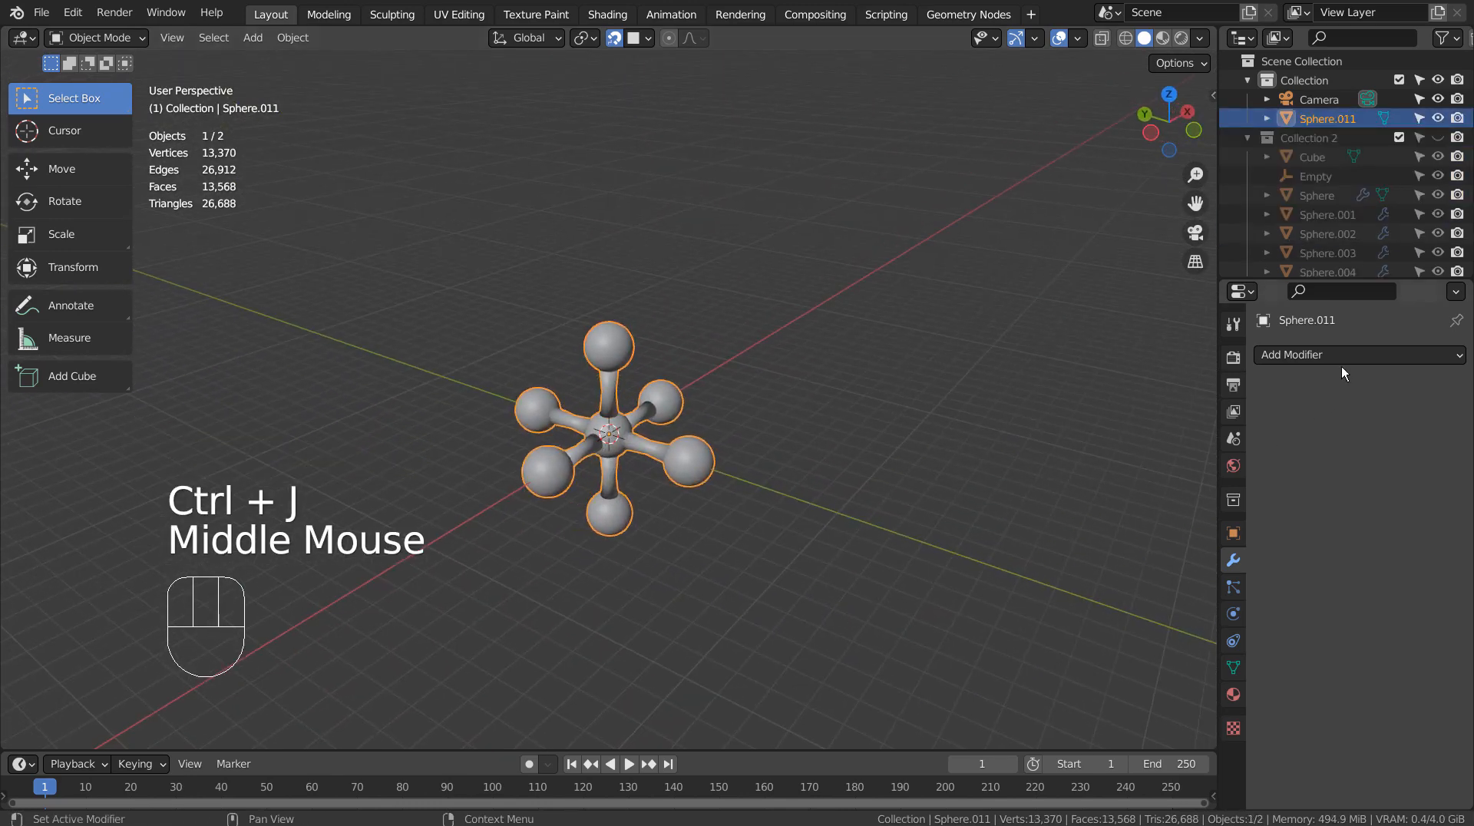
- Assign the existing Material.001 glass material to the joined molecule from the material browser
{"action": "left_click", "coordinate": [1232, 695]}
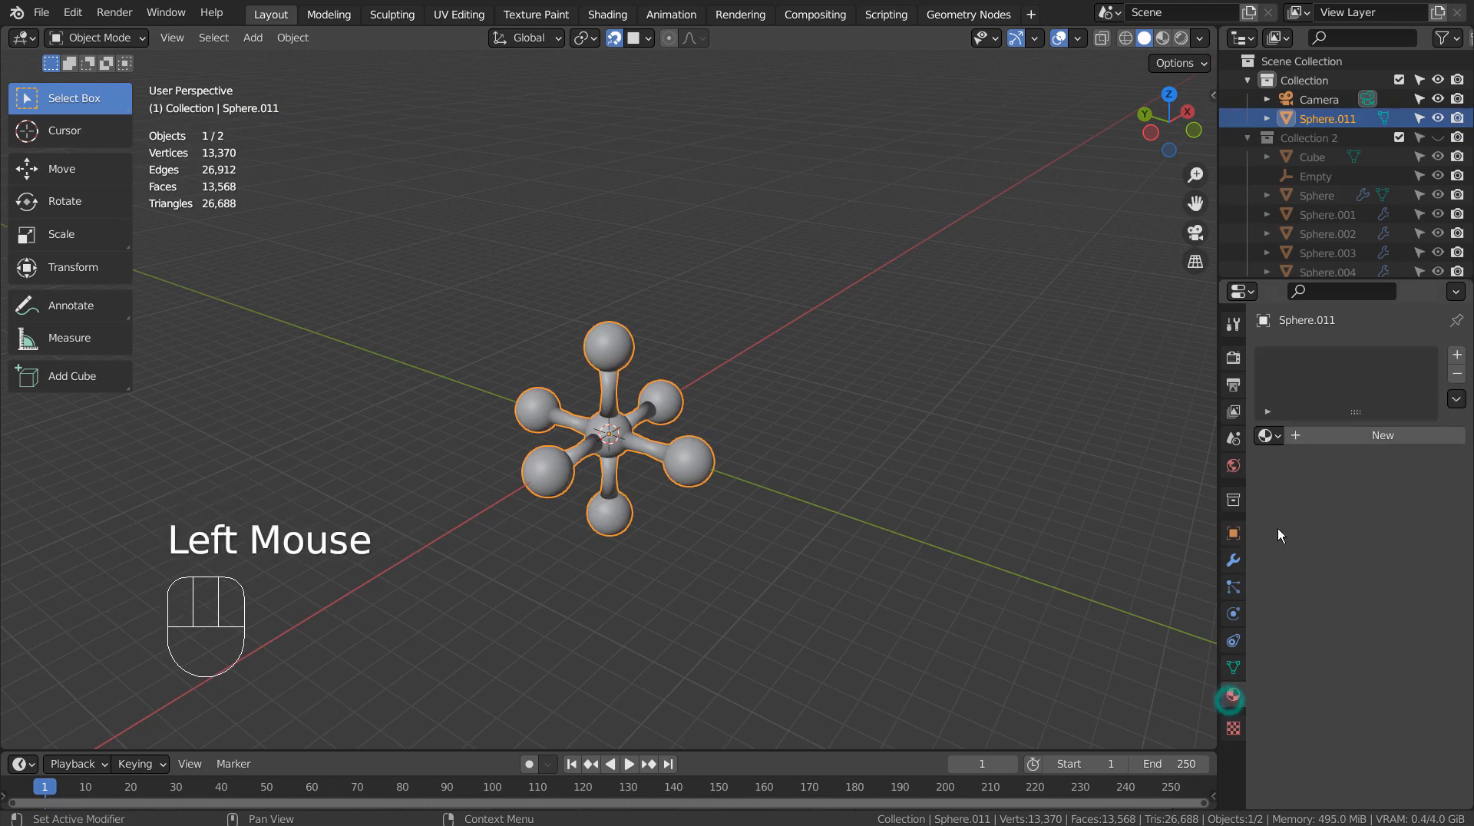
{"action": "left_click", "coordinate": [1266, 434]}
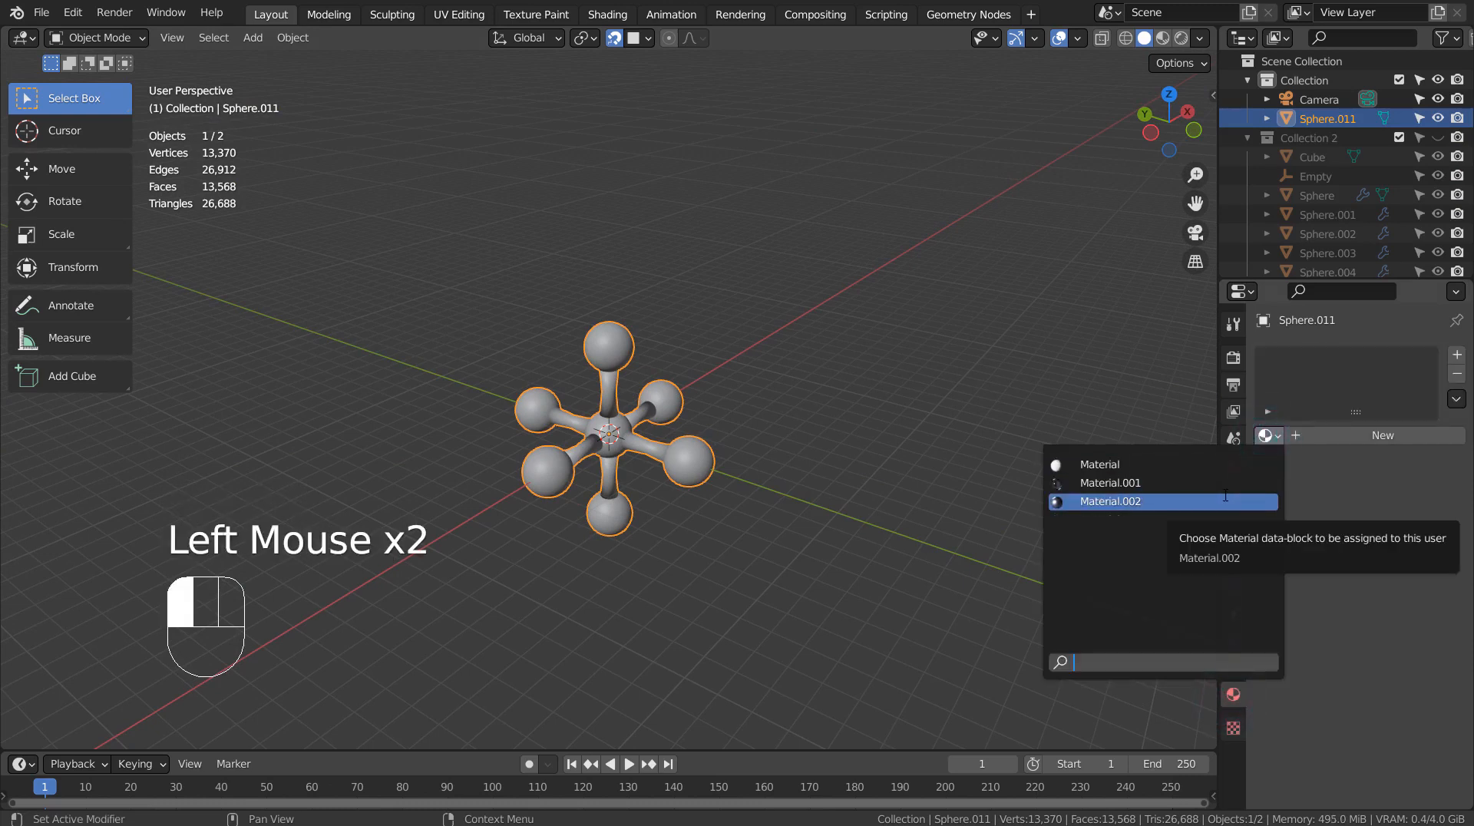
{"action": "left_click", "coordinate": [1223, 482]}
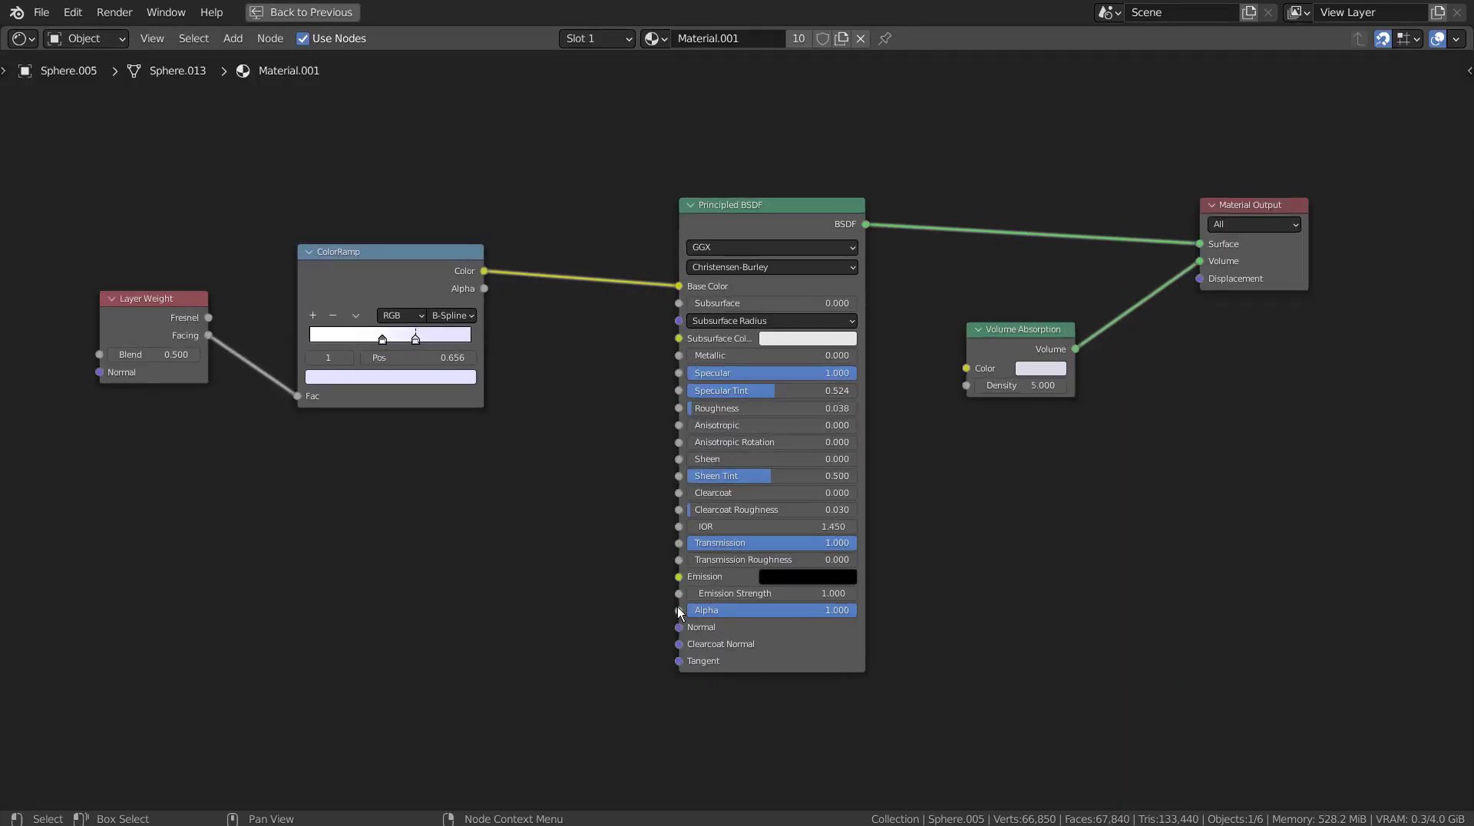
{"action": "scroll", "coordinate": [677, 606], "scroll_direction": "up", "scroll_amount": 1}
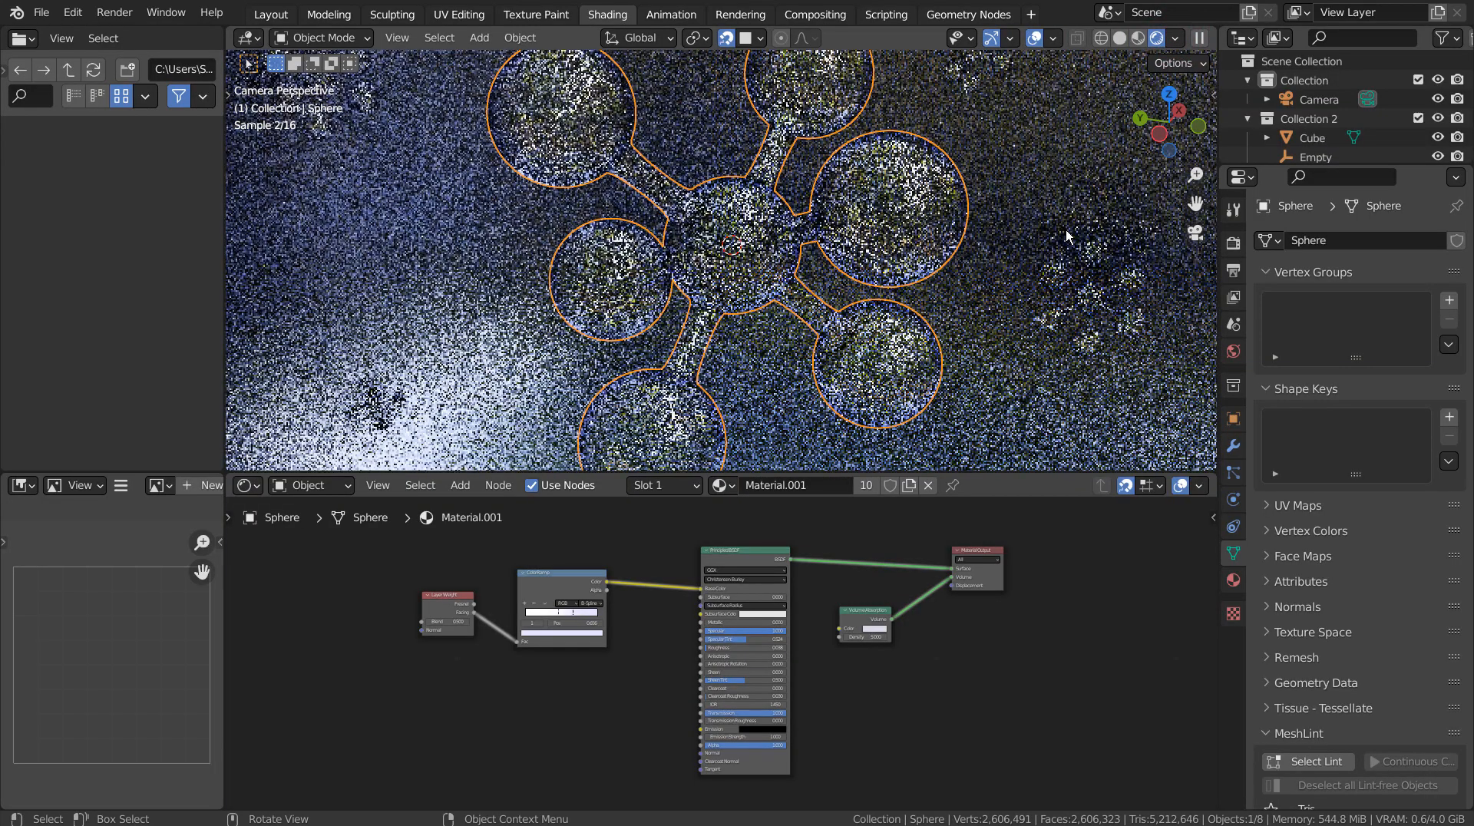
{"action": "scroll", "coordinate": [1047, 237], "scroll_direction": "up", "scroll_amount": 4}
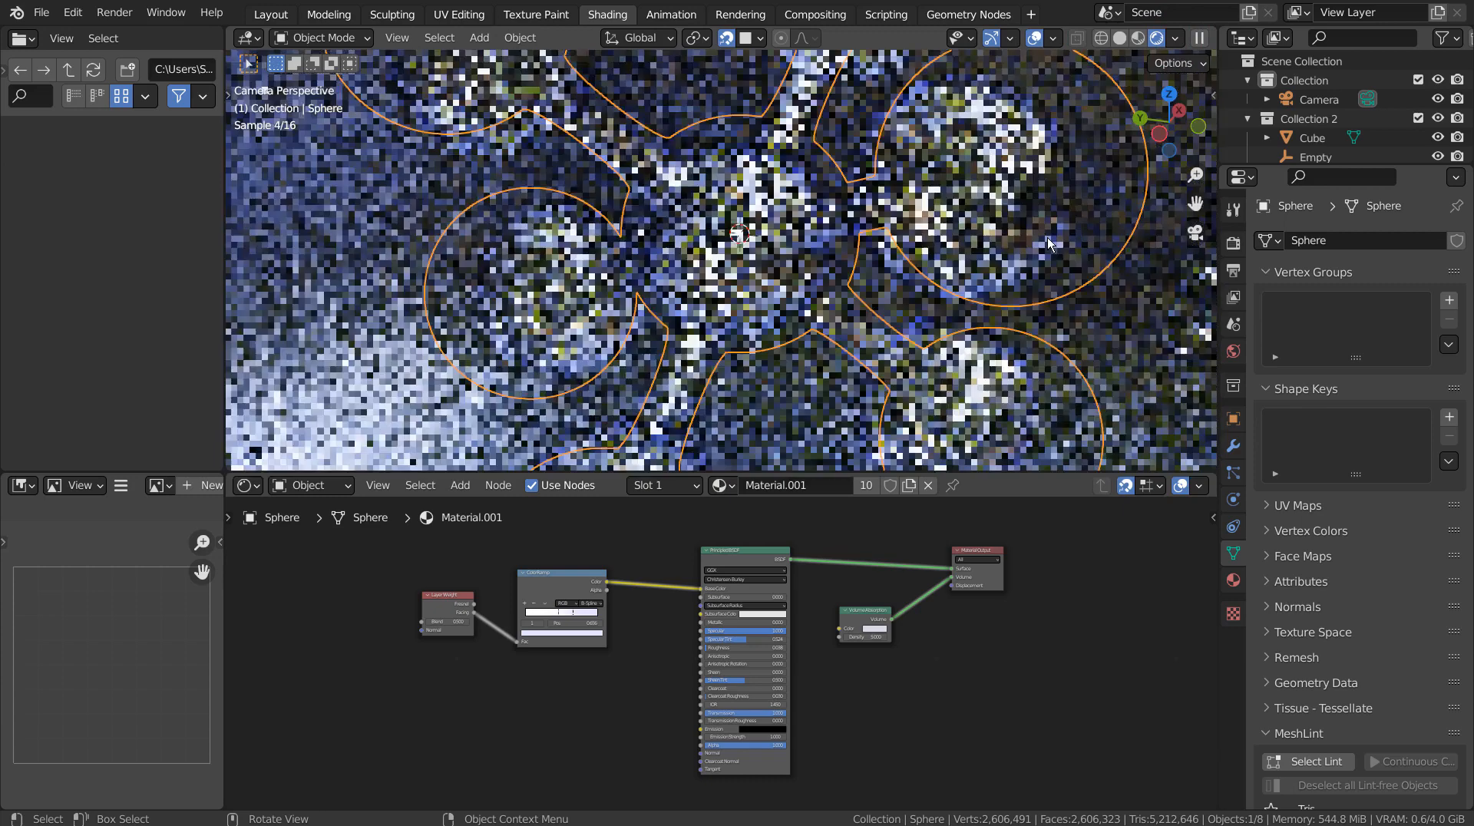
{"action": "scroll", "coordinate": [1047, 238], "scroll_direction": "up", "scroll_amount": 3}
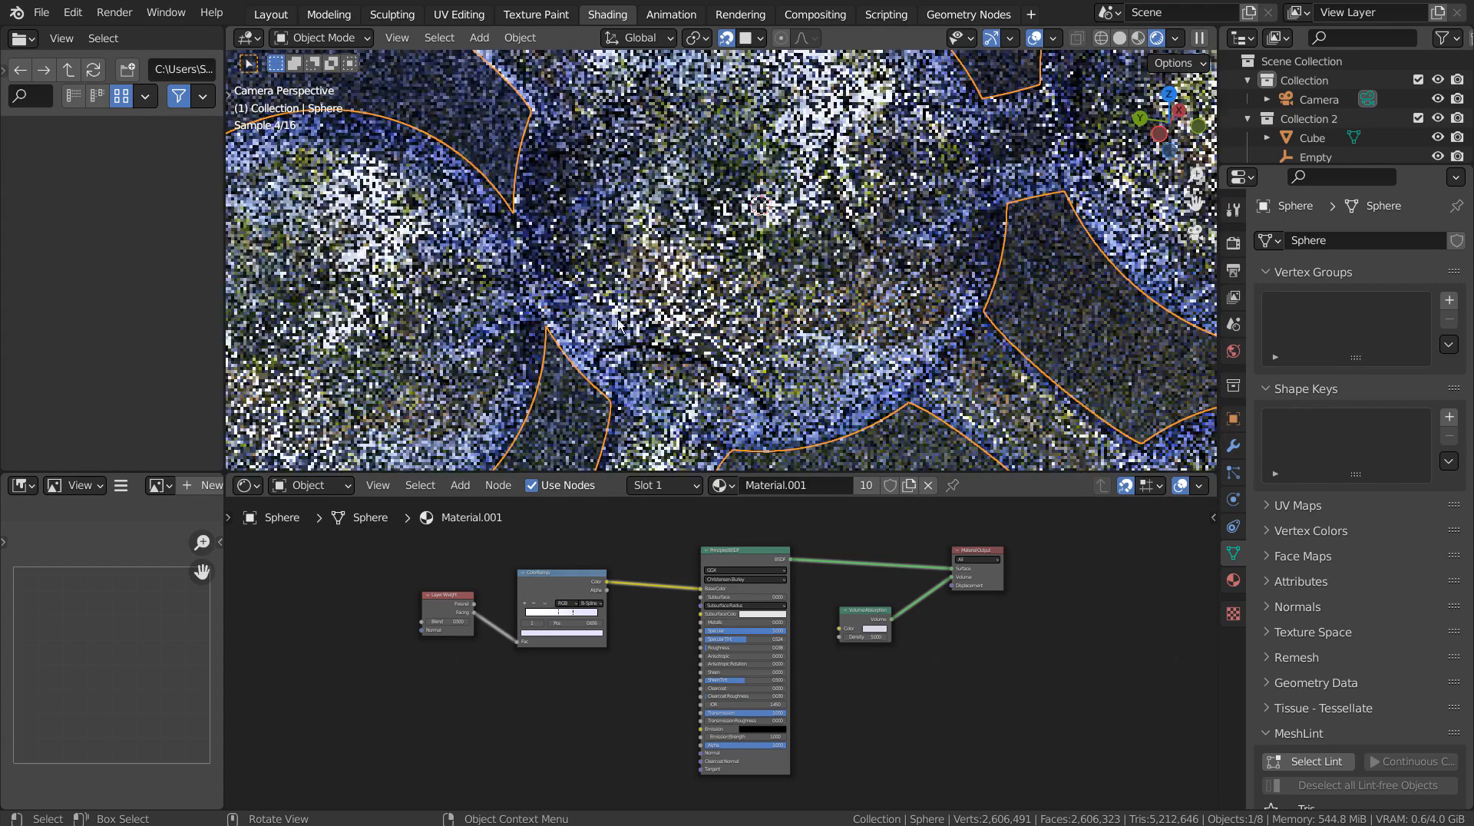
{"action": "scroll", "coordinate": [621, 609], "scroll_direction": "up", "scroll_amount": 1}
{"action": "scroll", "coordinate": [591, 586], "scroll_direction": "up", "scroll_amount": 2}
{"action": "scroll", "coordinate": [644, 633], "scroll_direction": "up", "scroll_amount": 1}
{"action": "scroll", "coordinate": [680, 669], "scroll_direction": "up", "scroll_amount": 1}
- Set the ColorRamp stop colour to orange, then green, and finally near-white for the inner glow
{"action": "middle_click_drag", "start_coordinate": [680, 669], "coordinate": [704, 675]}
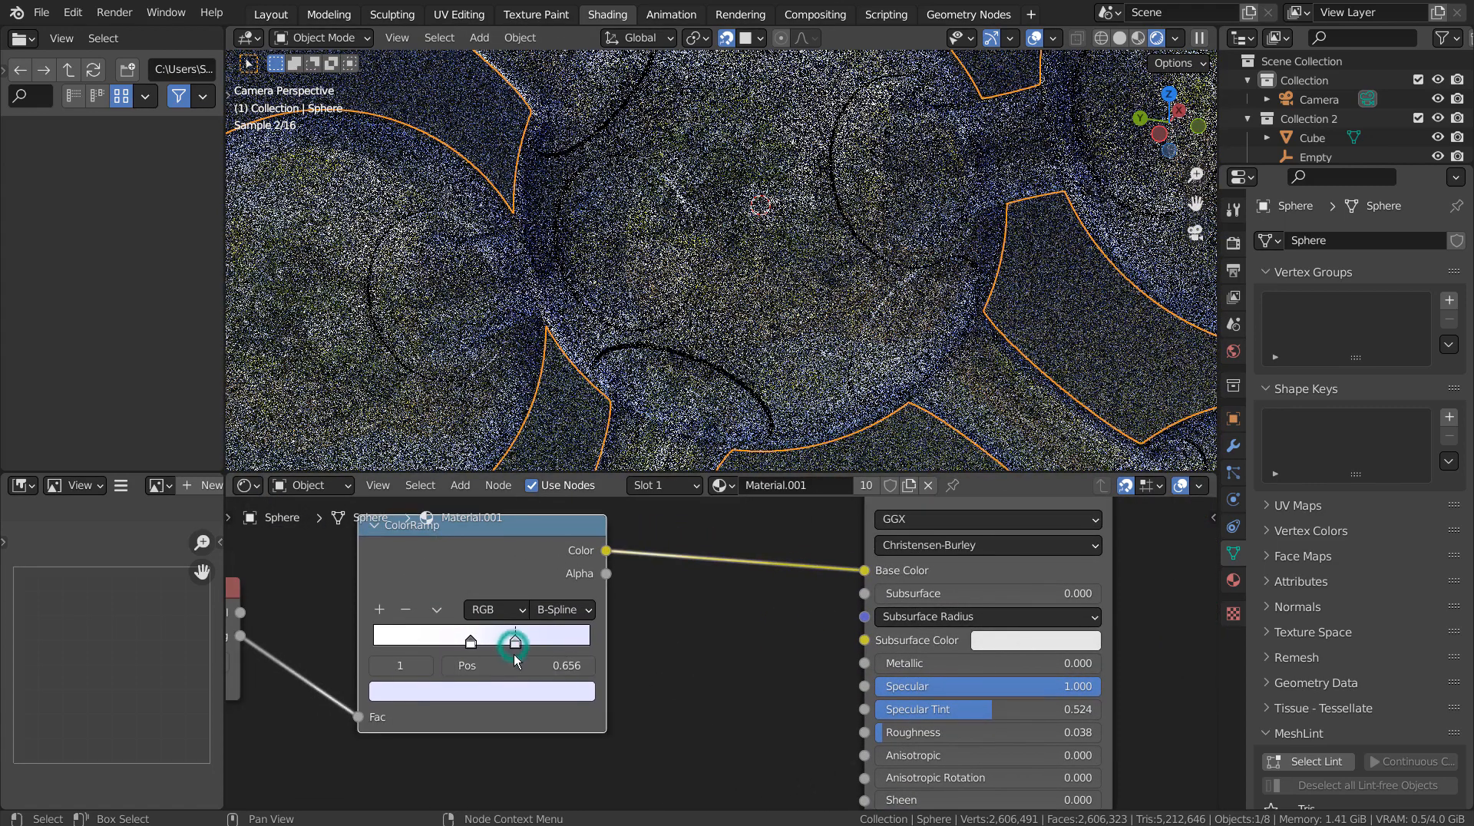
{"action": "left_click", "coordinate": [514, 697]}
{"action": "left_click", "coordinate": [445, 540]}
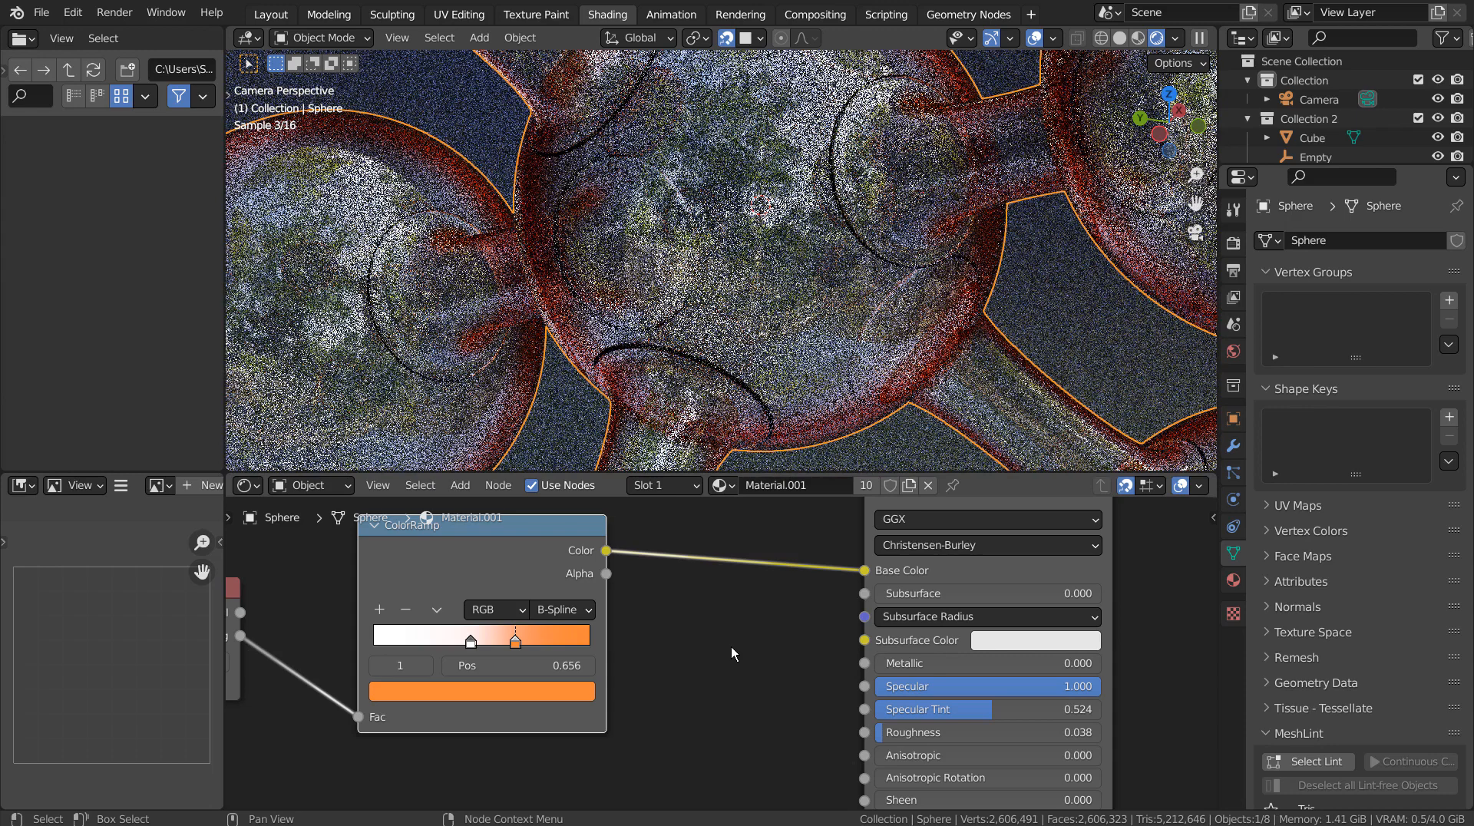
{"action": "left_click", "coordinate": [527, 689]}
{"action": "left_click", "coordinate": [436, 451]}
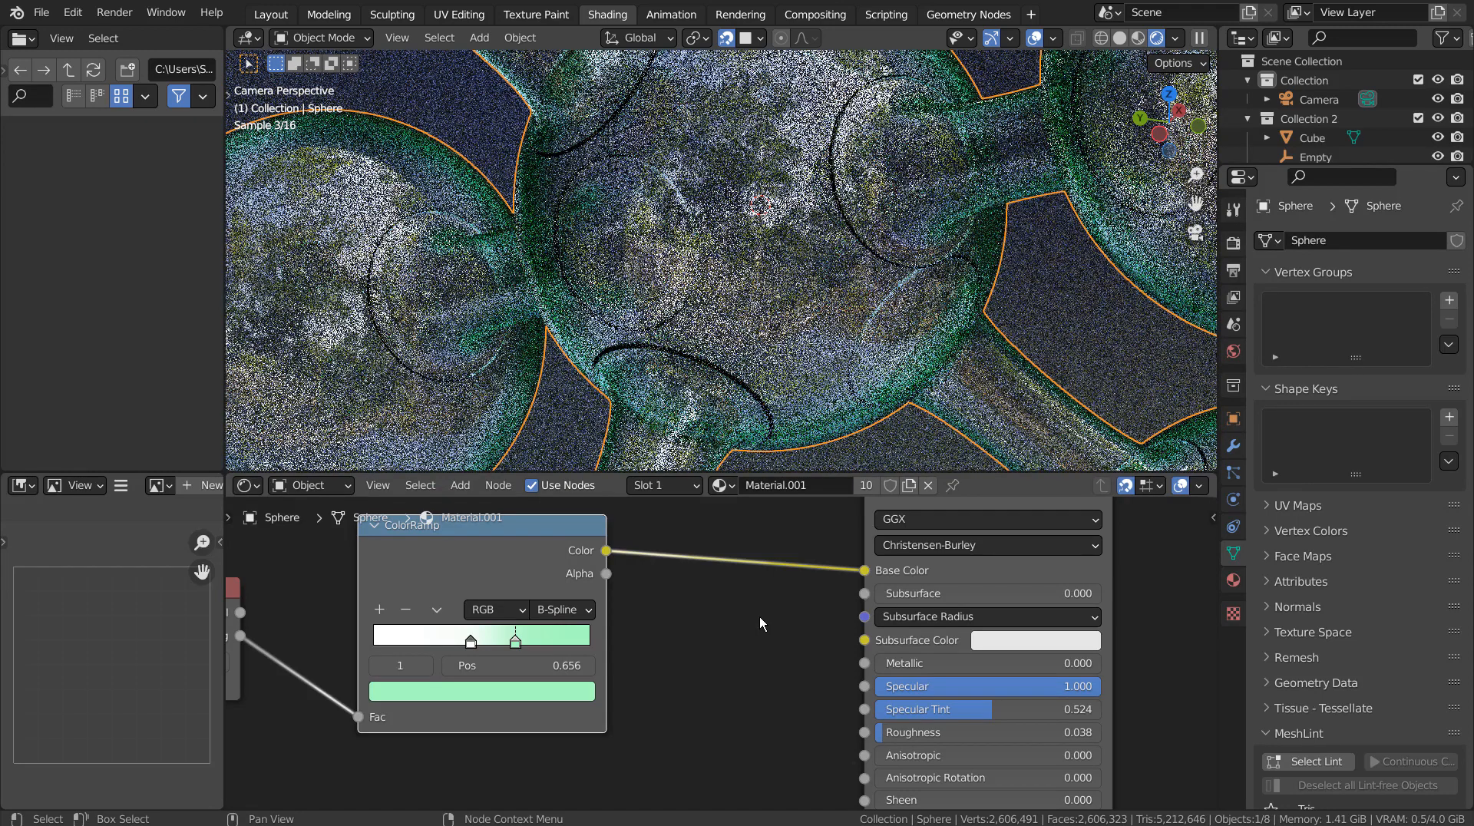
{"action": "scroll", "coordinate": [760, 623], "scroll_direction": "down", "scroll_amount": 2}
{"action": "scroll", "coordinate": [760, 623], "scroll_direction": "down", "scroll_amount": 2}
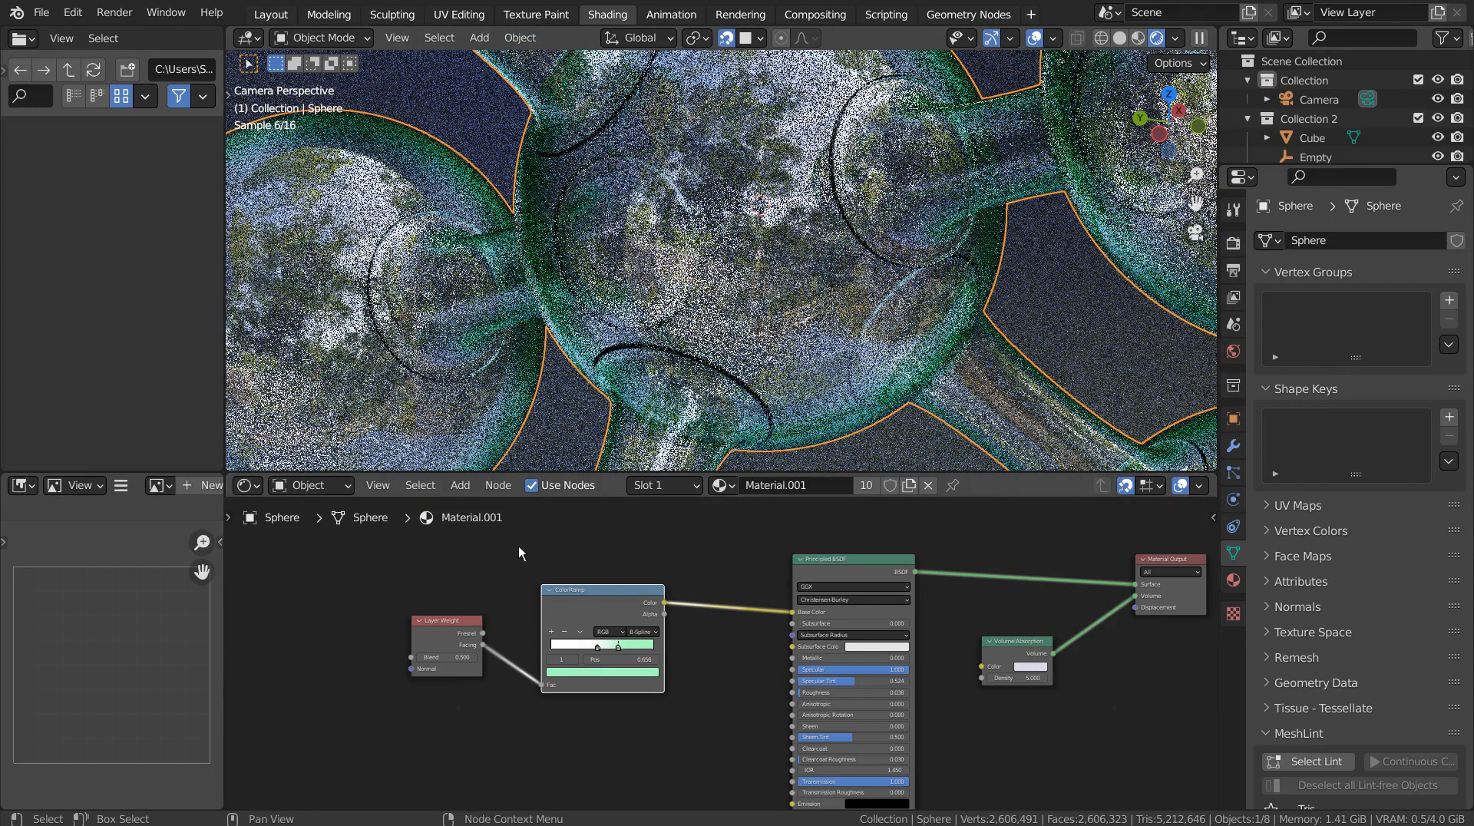
{"action": "left_click", "coordinate": [633, 672]}
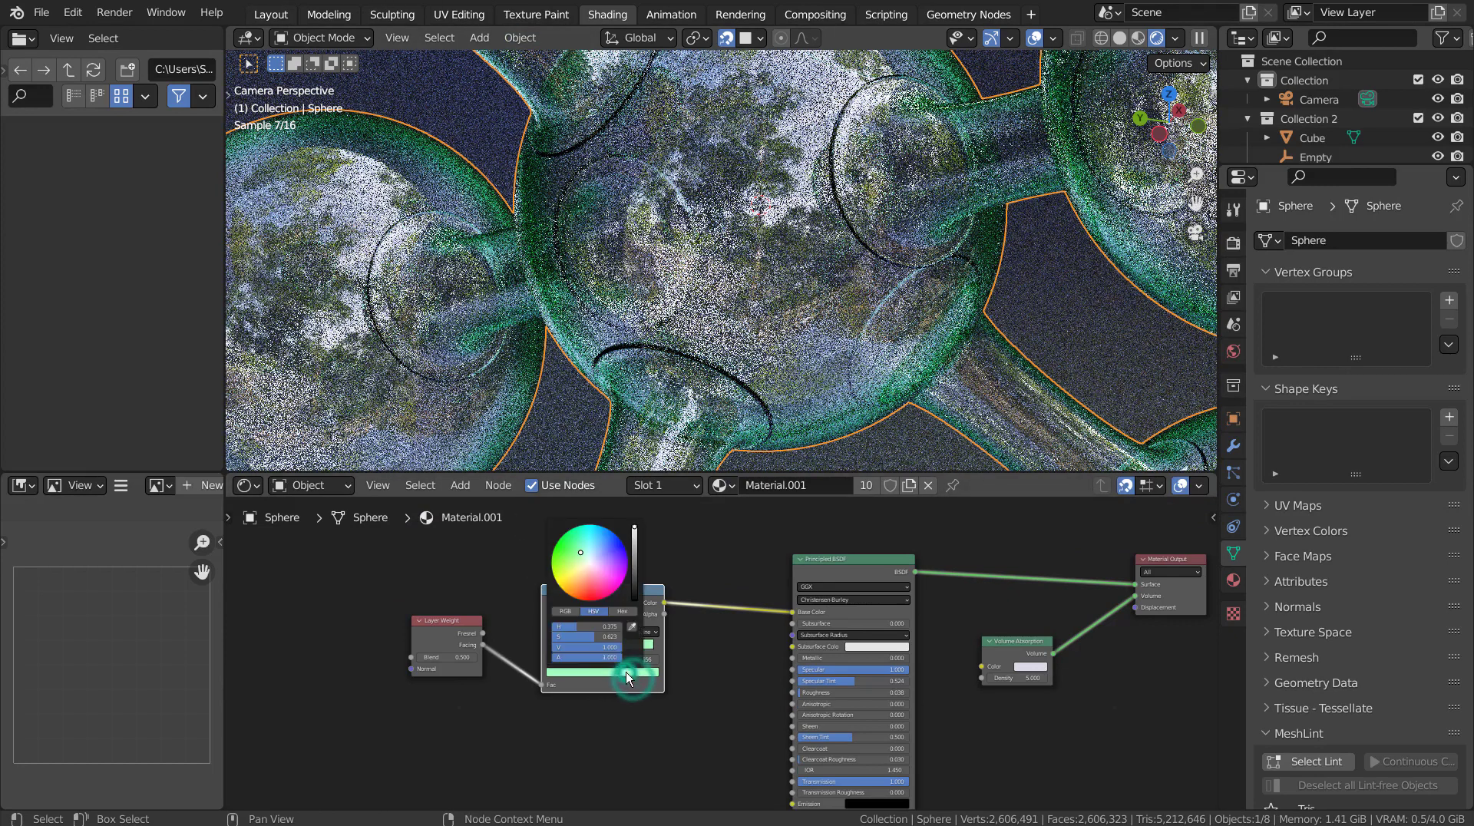
{"action": "left_click", "coordinate": [595, 564]}
- In the Layout workspace, review the backdrop Cube's material maximized, then show the Cycles render settings
{"action": "left_click", "coordinate": [272, 14]}
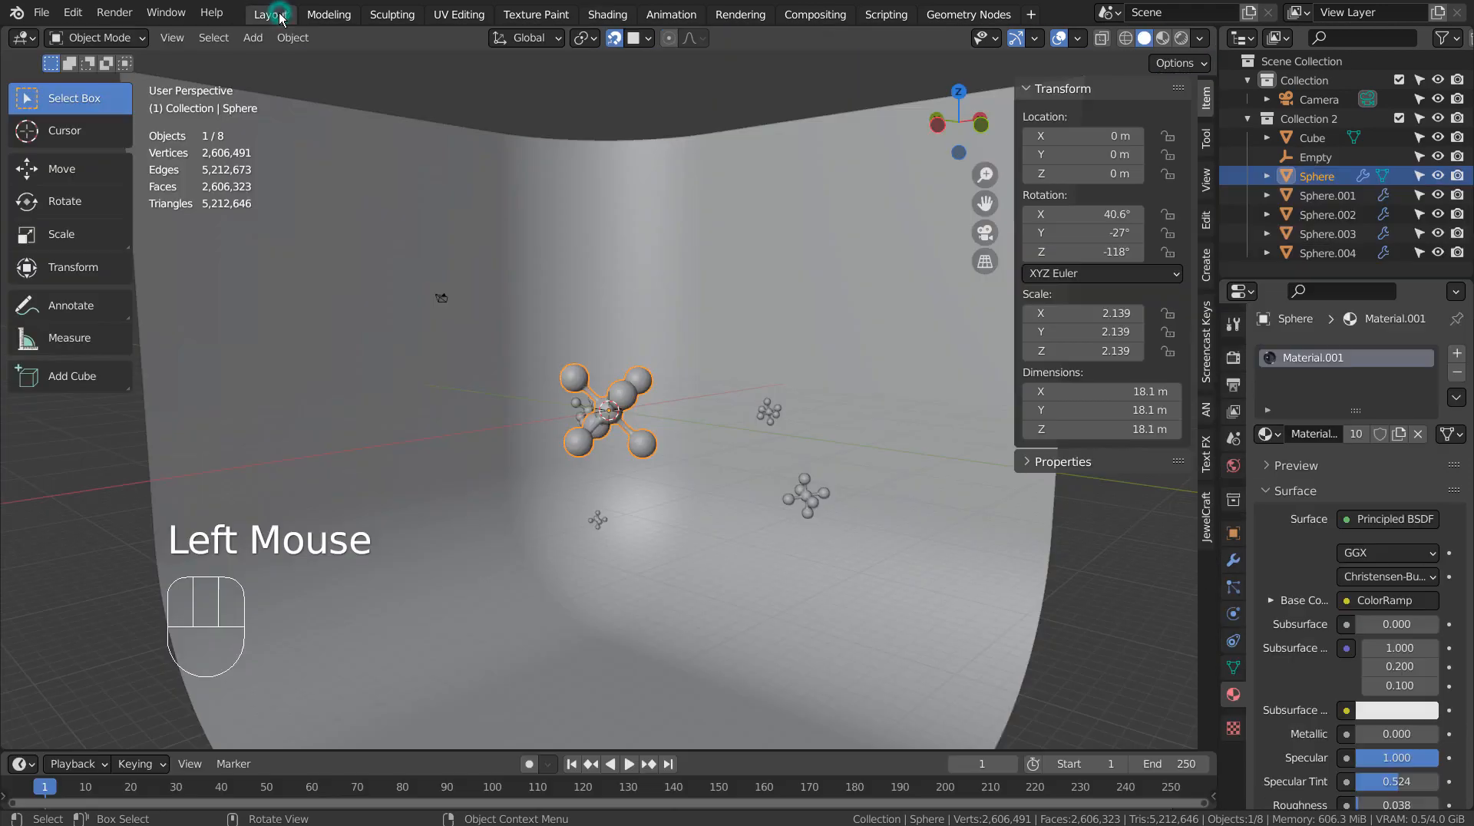
{"action": "left_click", "coordinate": [795, 300]}
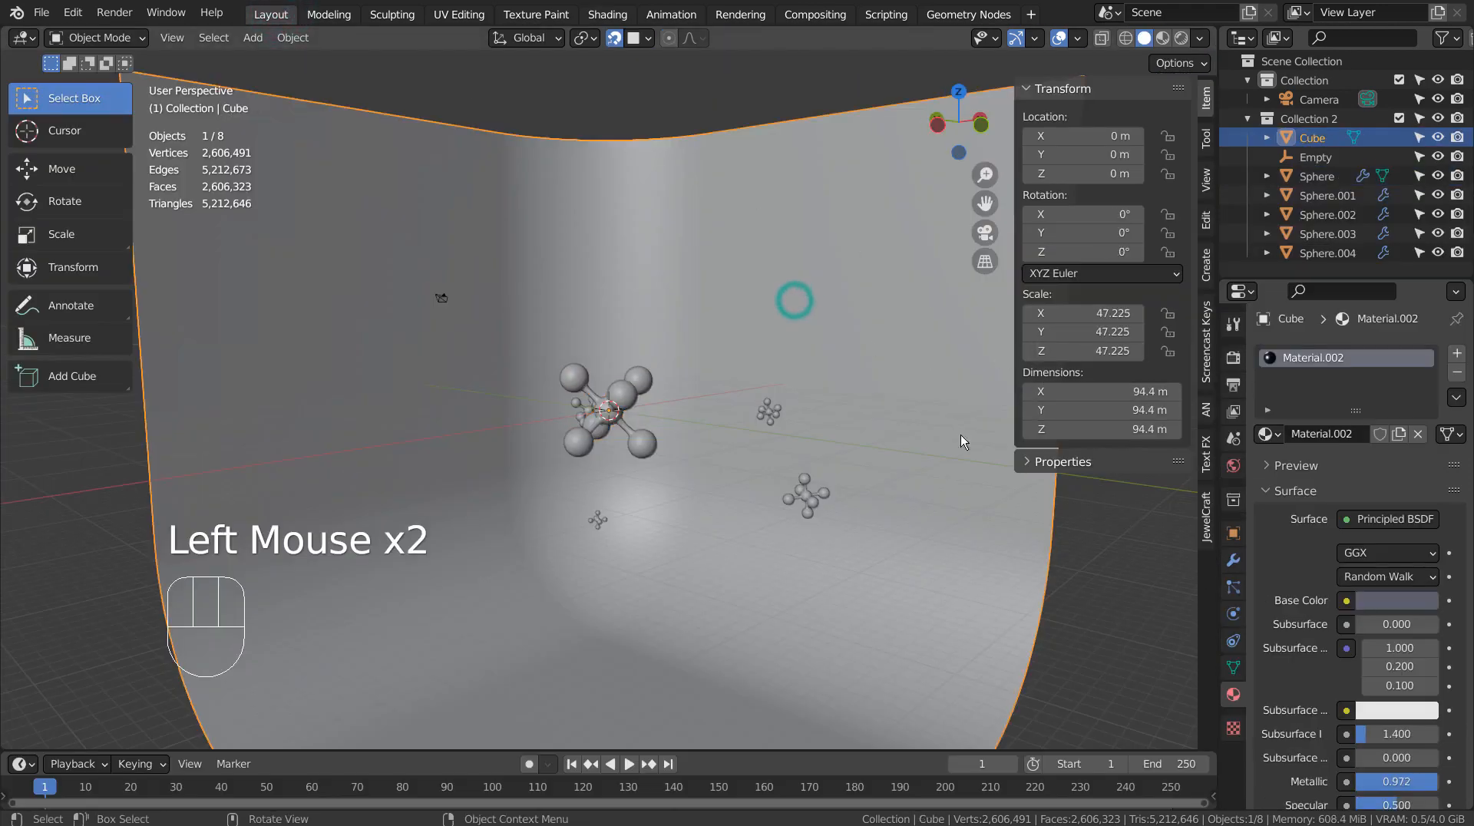
{"action": "left_click", "coordinate": [1287, 546]}
{"action": "key", "text": "ctrl+space"}
{"action": "scroll", "coordinate": [1287, 546], "scroll_direction": "down", "scroll_amount": 2}
{"action": "scroll", "coordinate": [1286, 547], "scroll_direction": "down", "scroll_amount": 2}
{"action": "scroll", "coordinate": [1287, 547], "scroll_direction": "down", "scroll_amount": 1}
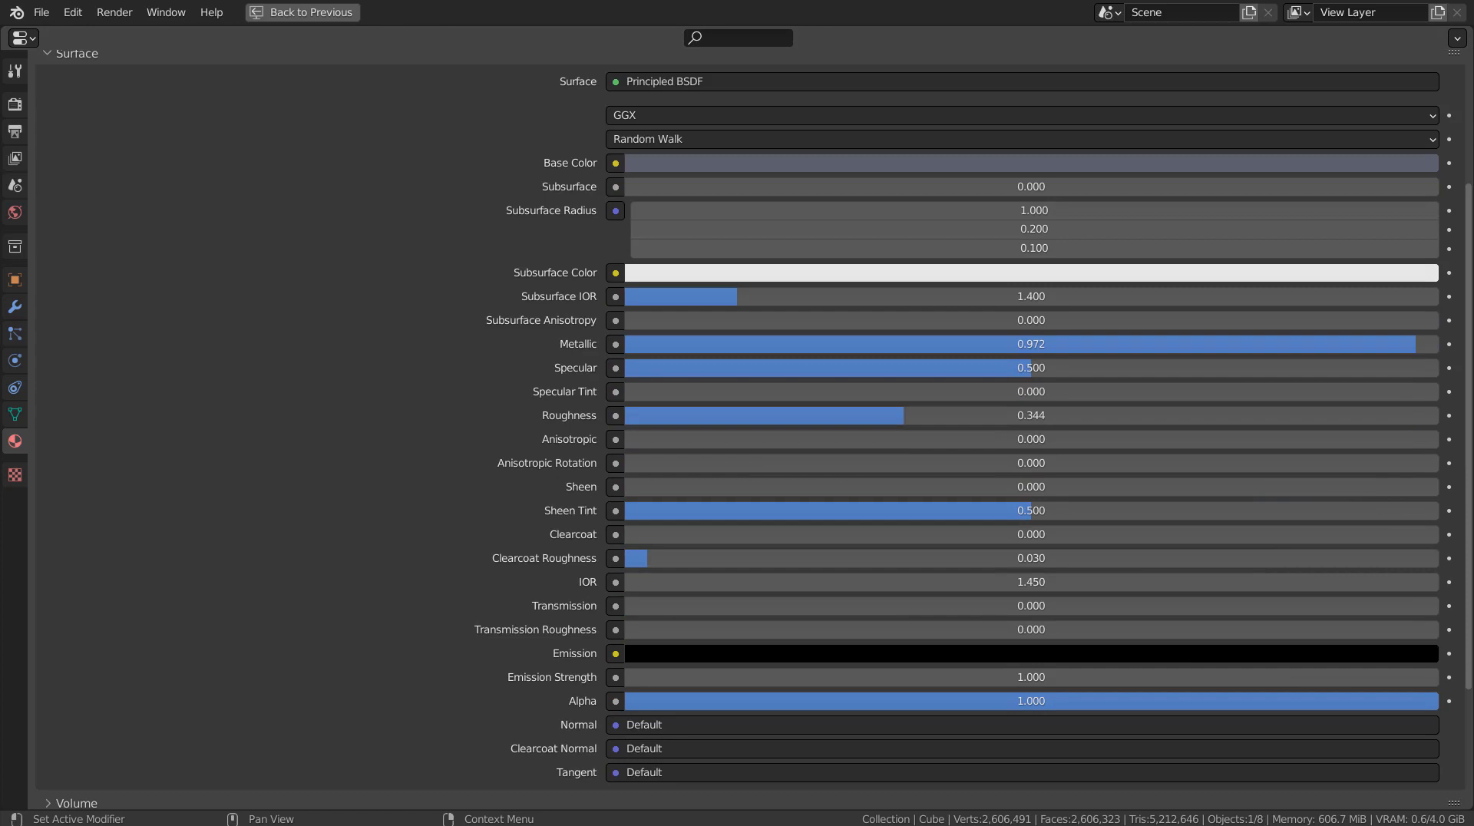
{"action": "key", "text": "ctrl+space"}
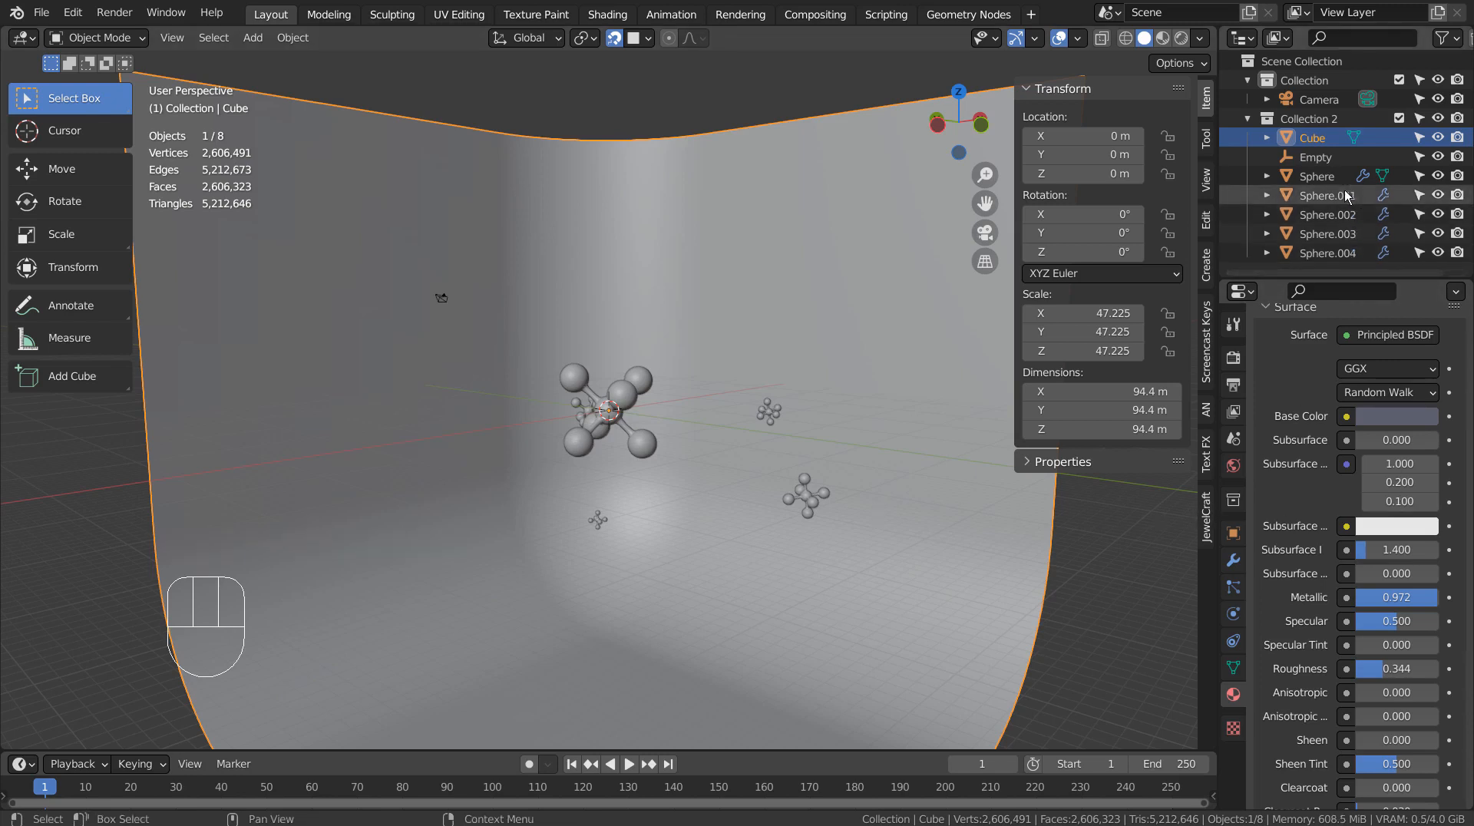
{"action": "scroll", "coordinate": [1305, 494], "scroll_direction": "down", "scroll_amount": 3}
{"action": "scroll", "coordinate": [1305, 494], "scroll_direction": "up", "scroll_amount": 3}
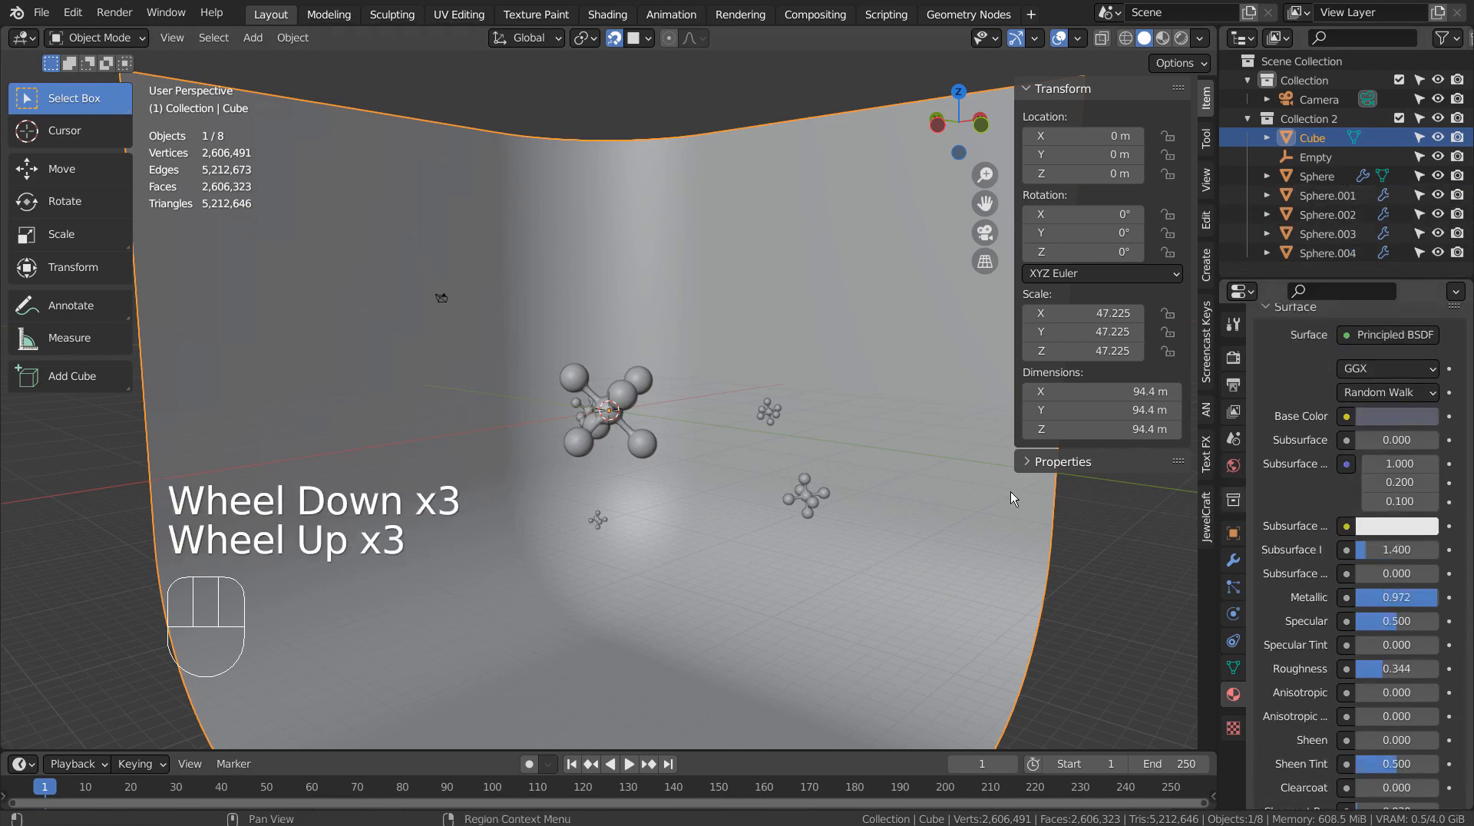
{"action": "scroll", "coordinate": [1278, 416], "scroll_direction": "up", "scroll_amount": 2}
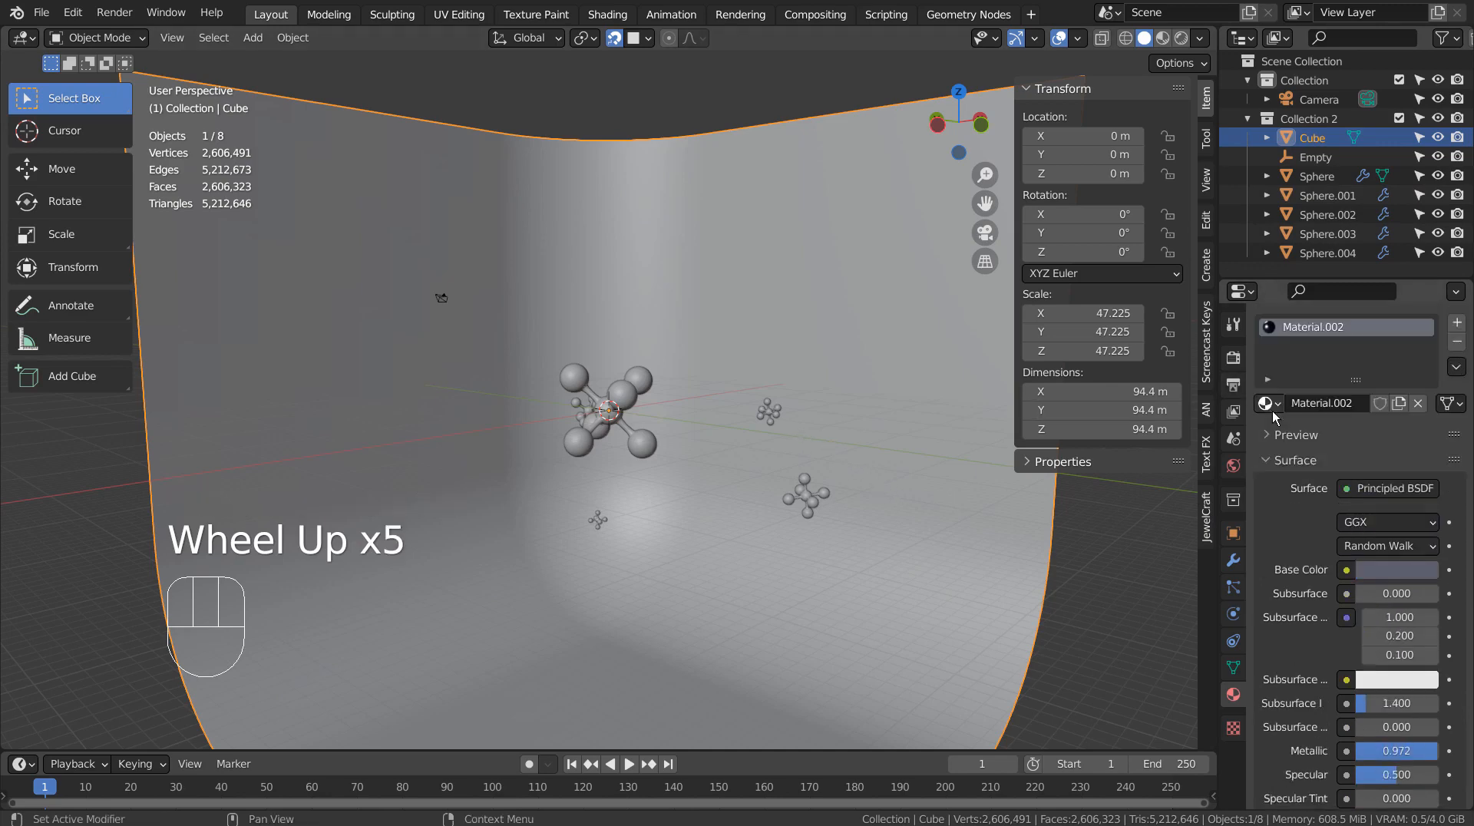
{"action": "scroll", "coordinate": [1278, 416], "scroll_direction": "up", "scroll_amount": 2}
{"action": "left_click", "coordinate": [1233, 360]}
{"action": "scroll", "coordinate": [1282, 401], "scroll_direction": "up", "scroll_amount": 1}
- Maximize the Properties editor so the Cycles render settings fill the window
{"action": "key", "text": "ctrl+space"}
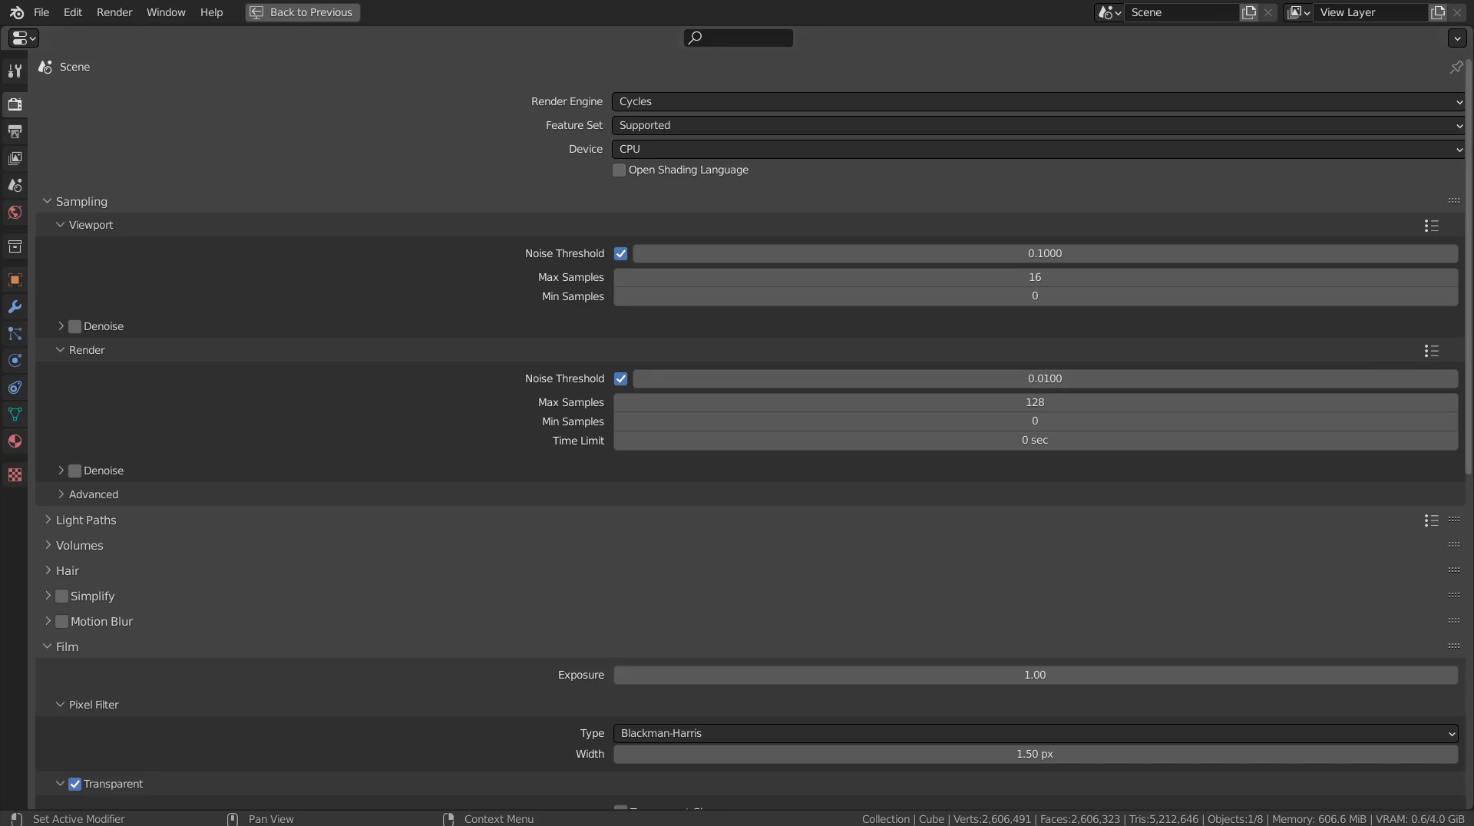